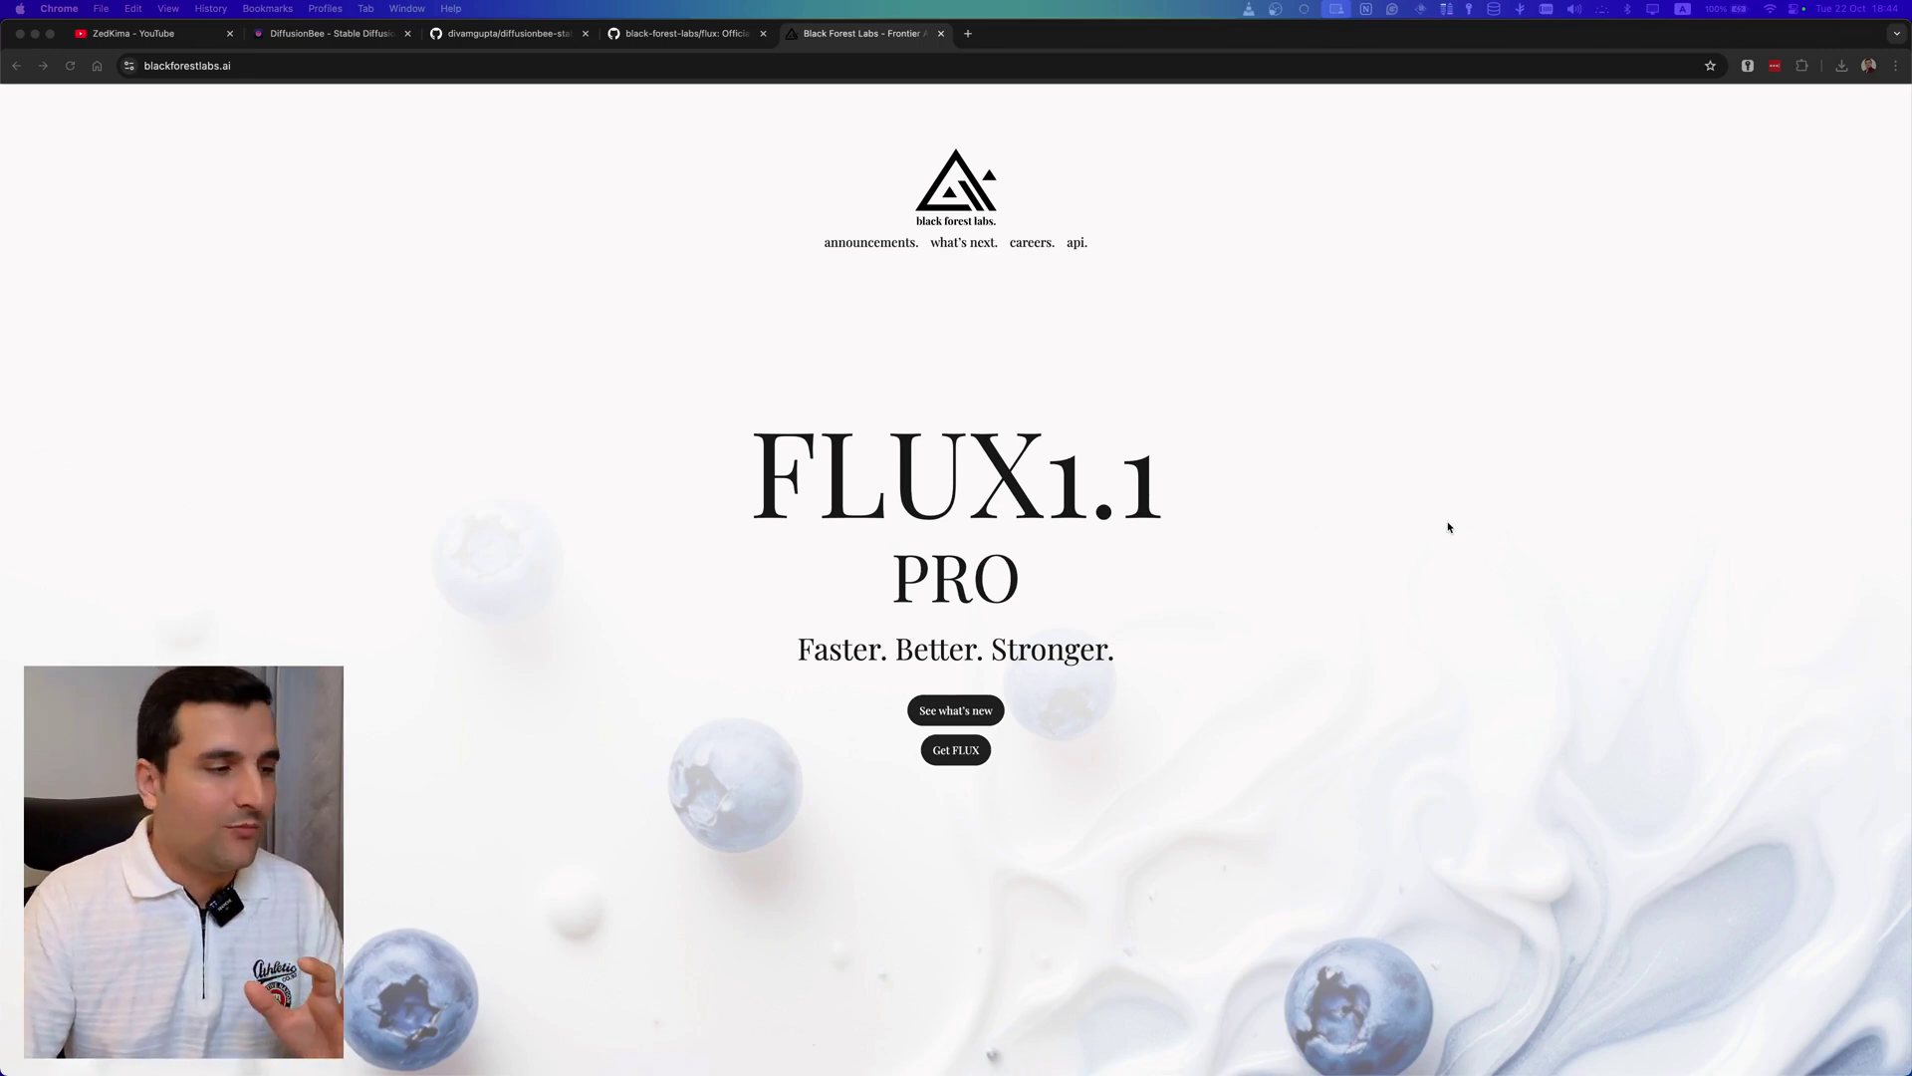
# Scroll through the FLUX gallery and variants, return to the top, then switch to the DiffusionBee tab
pyautogui.scroll(-5, 1449, 528)
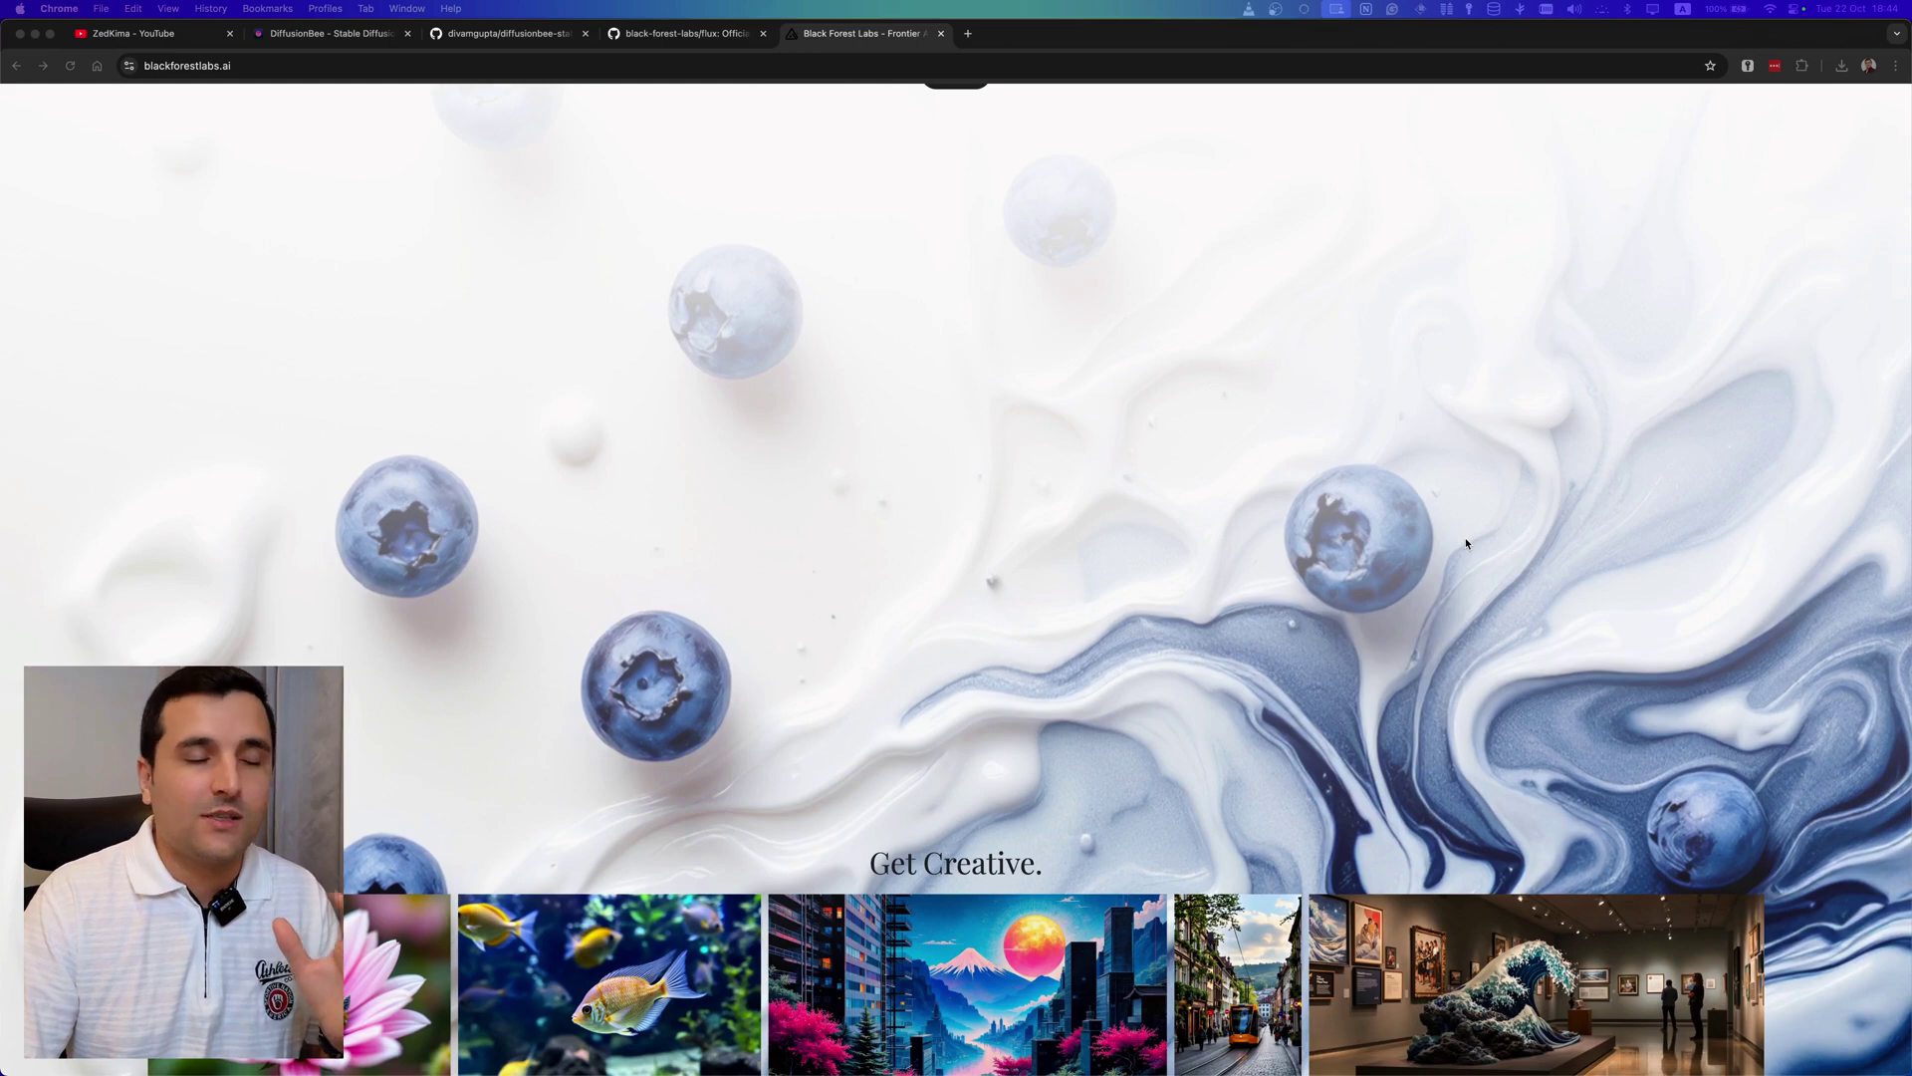
pyautogui.scroll(-6, 1466, 543)
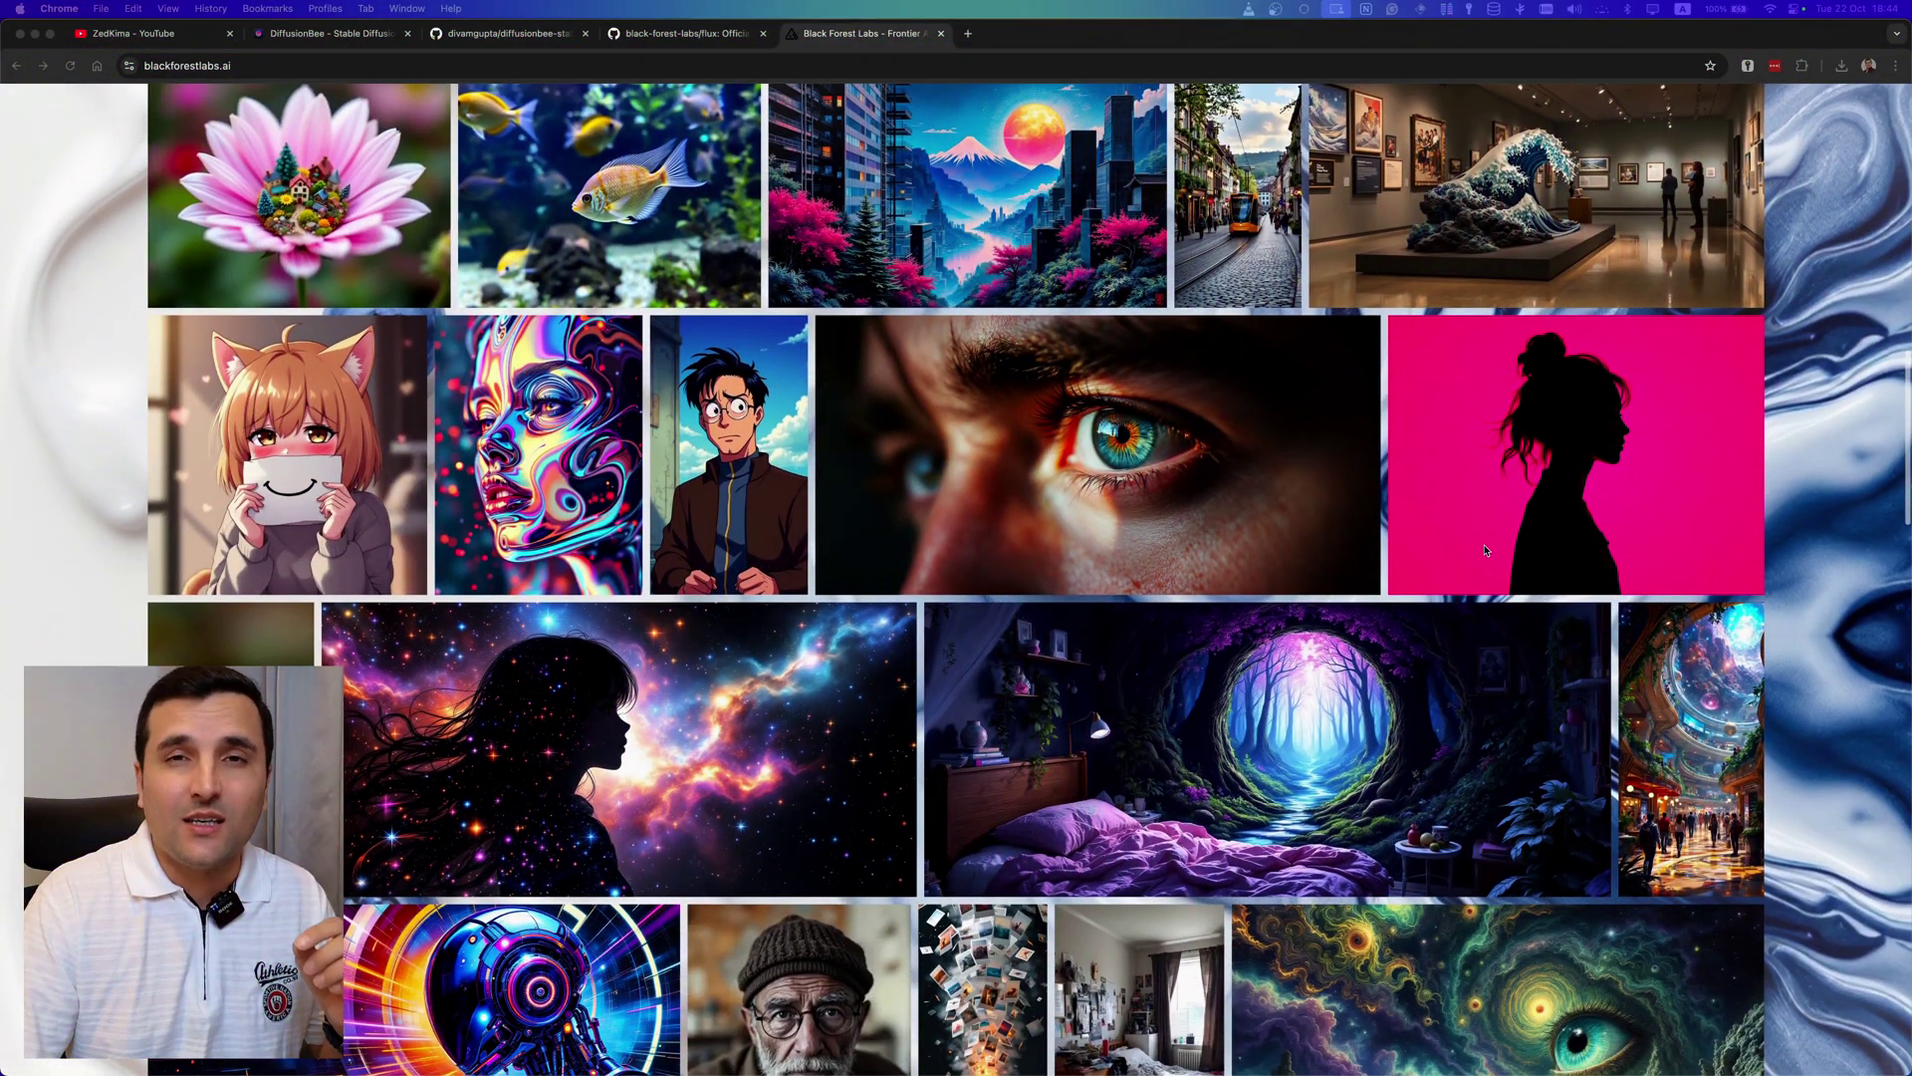
pyautogui.scroll(-15, 1485, 549)
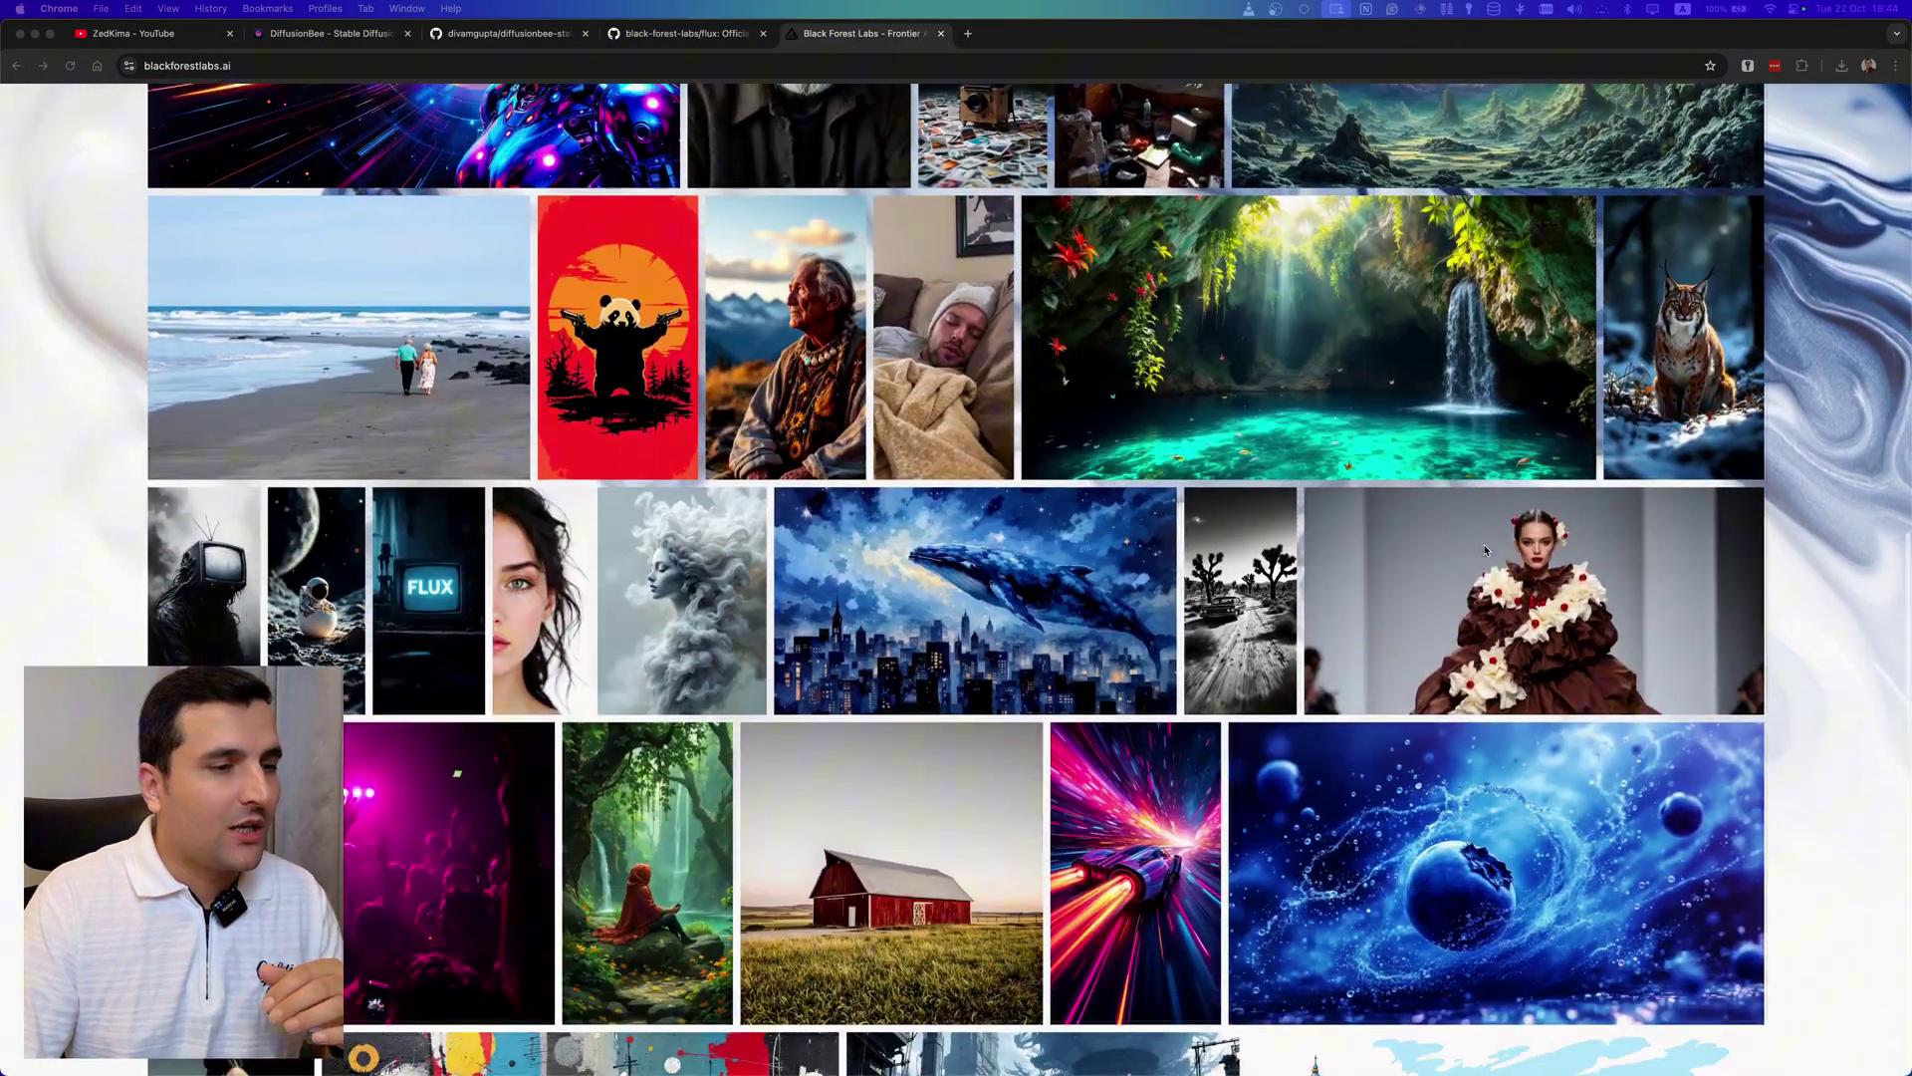
pyautogui.scroll(-8, 1485, 550)
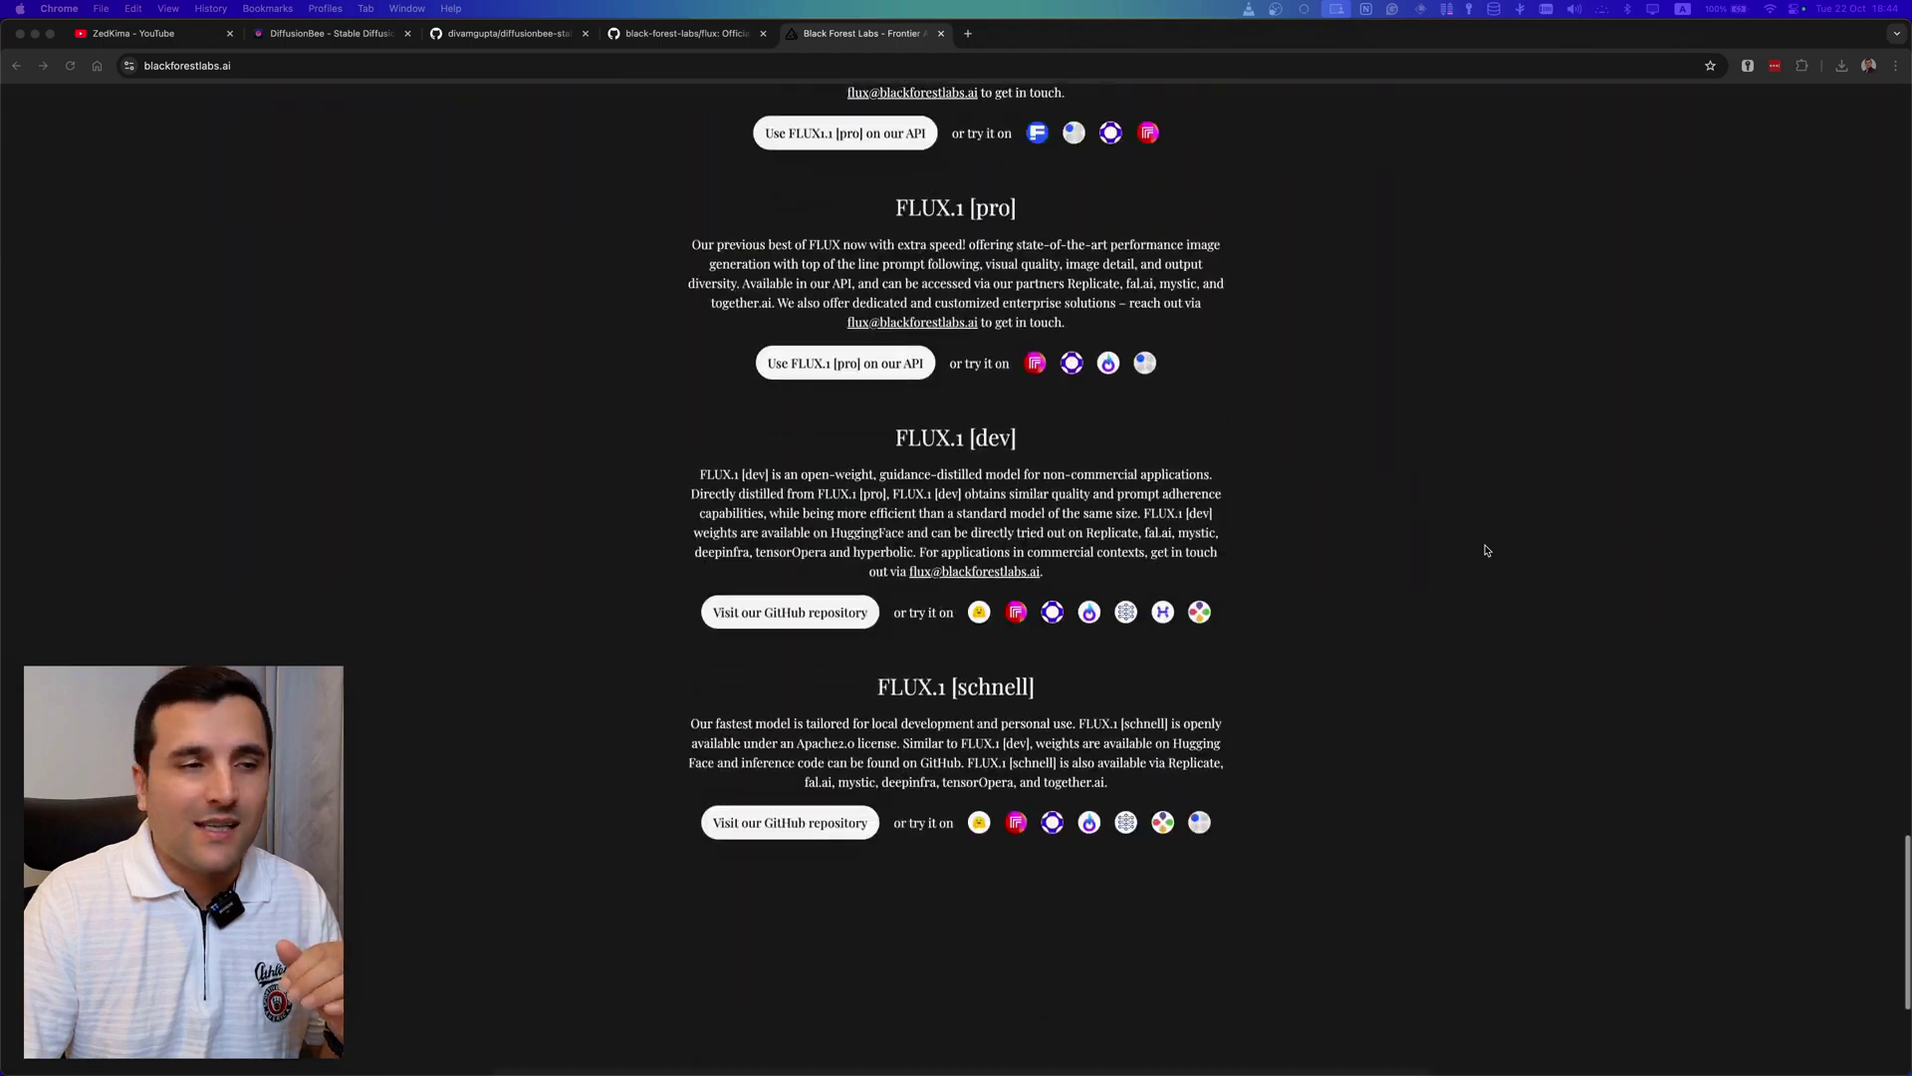
pyautogui.press('Home')
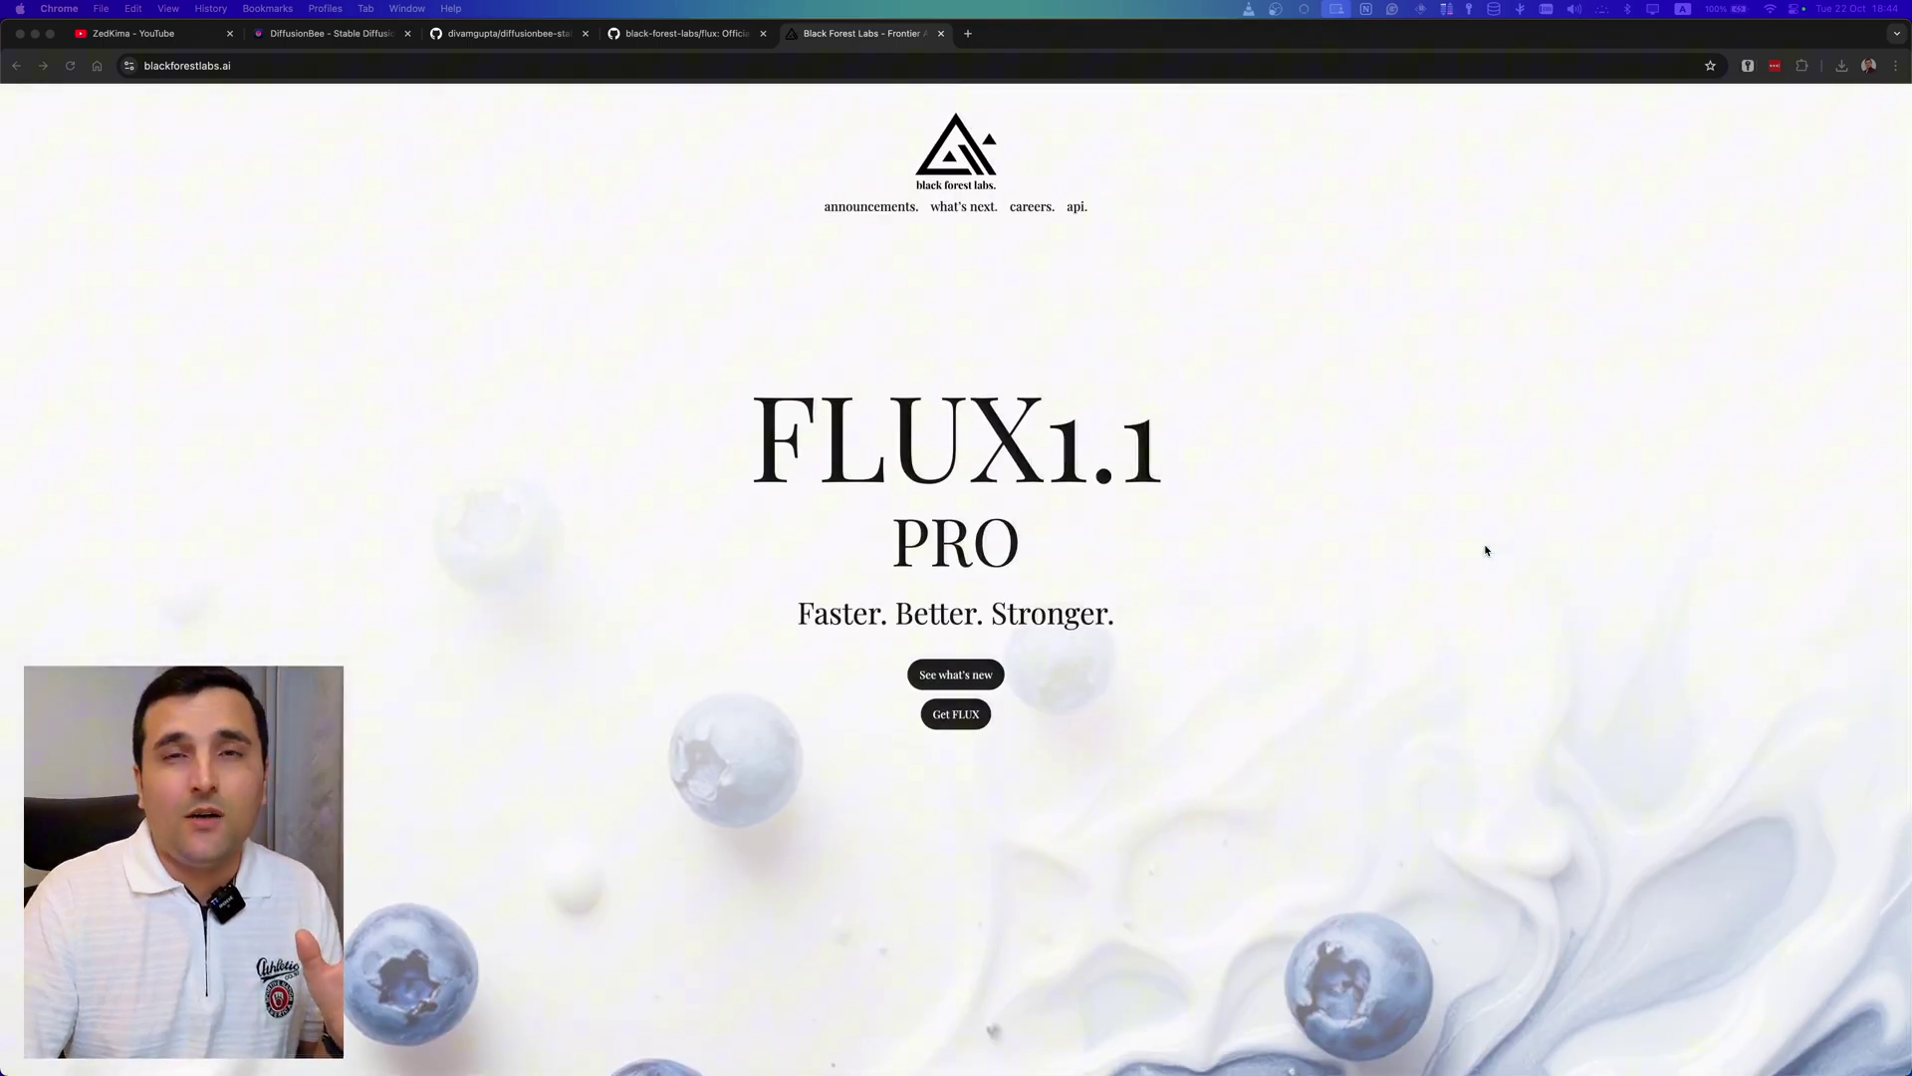
pyautogui.press('super+2')
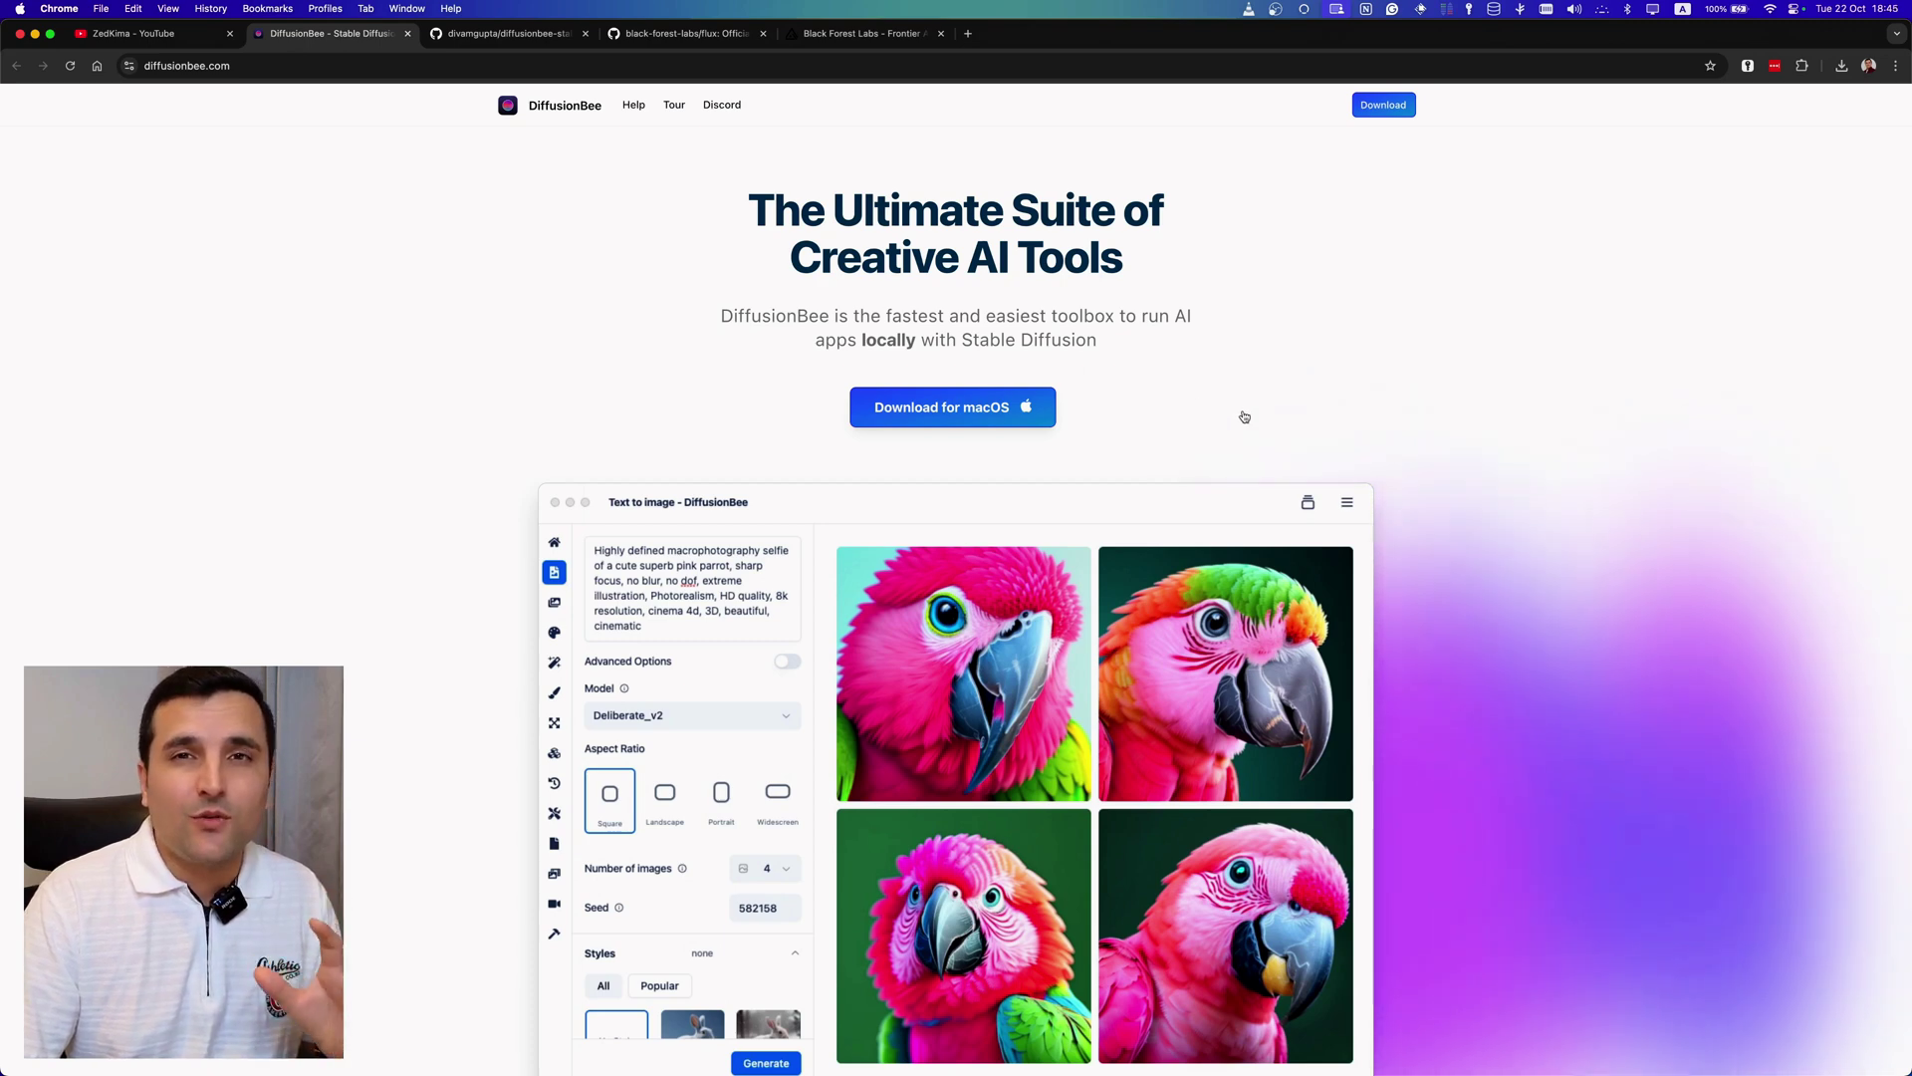
pyautogui.scroll(-3, 1244, 416)
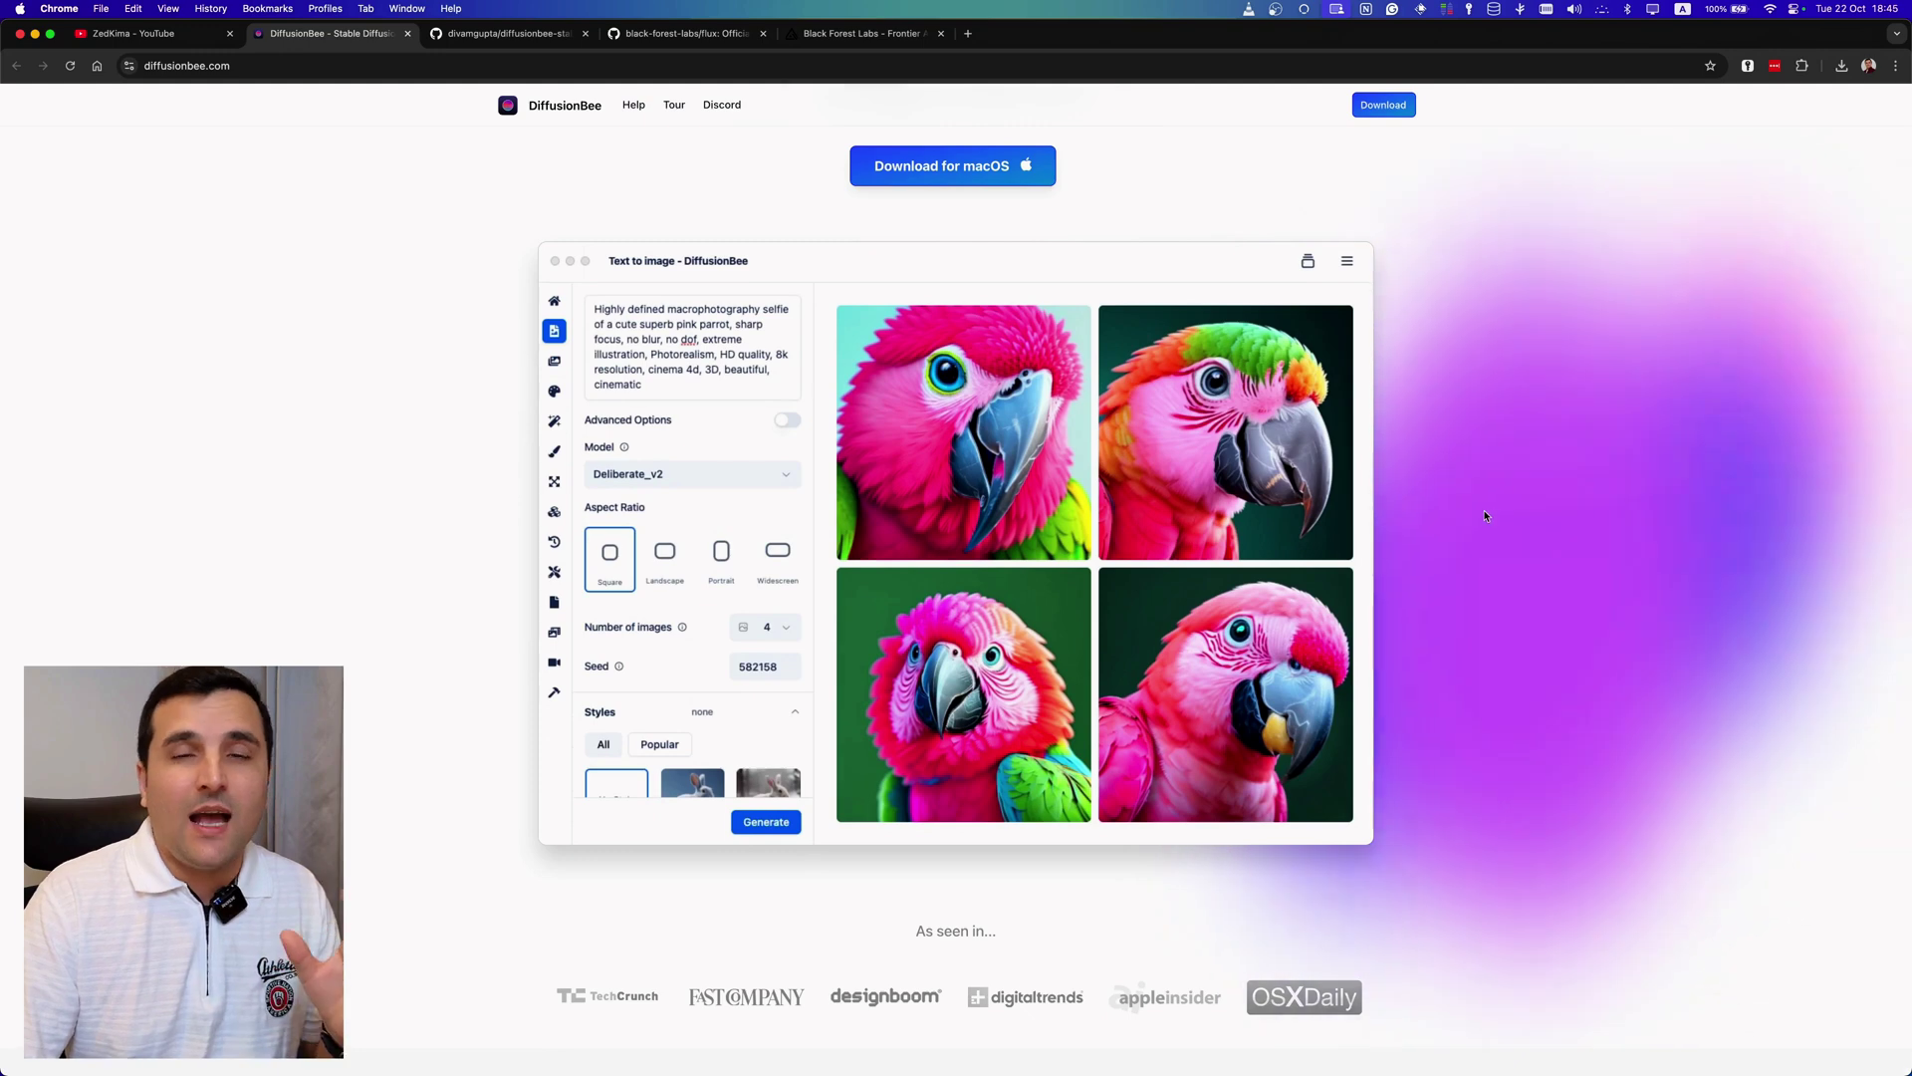
pyautogui.scroll(-4, 1487, 515)
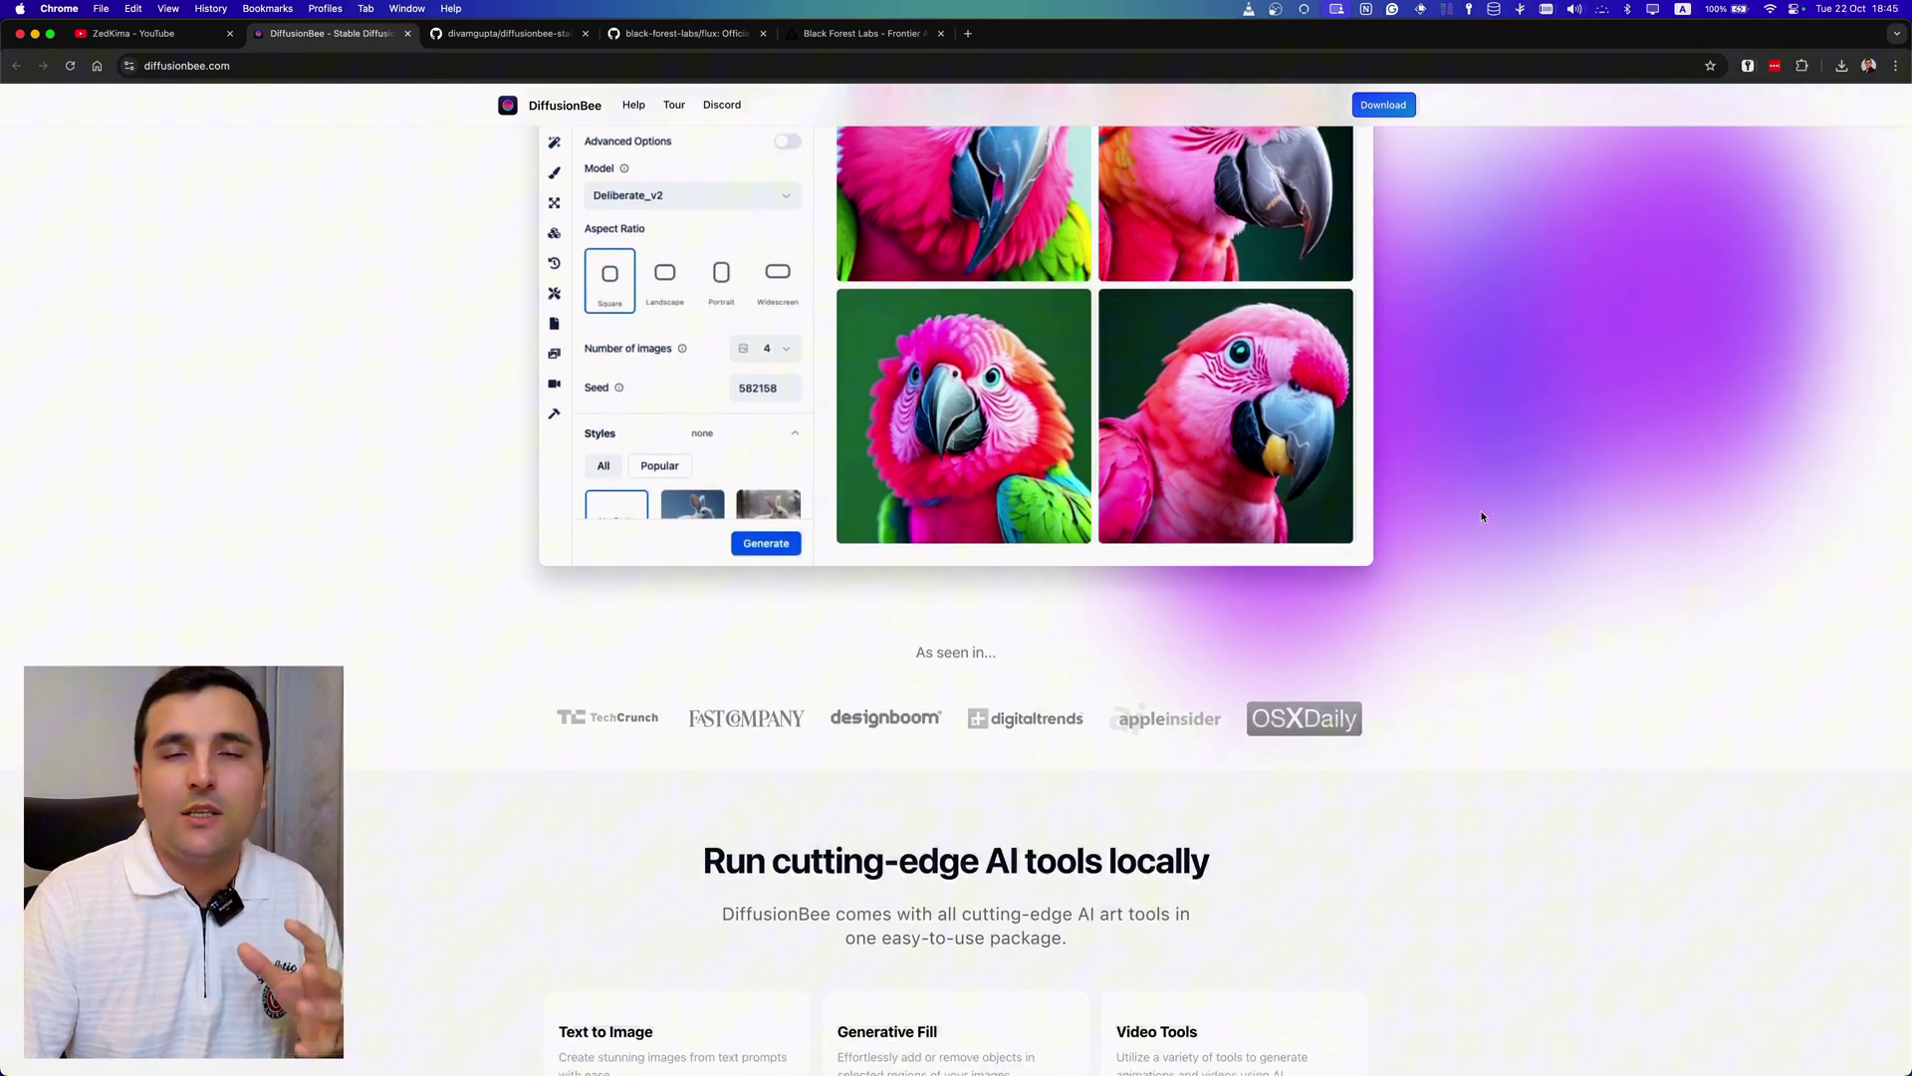
pyautogui.scroll(5, 1481, 515)
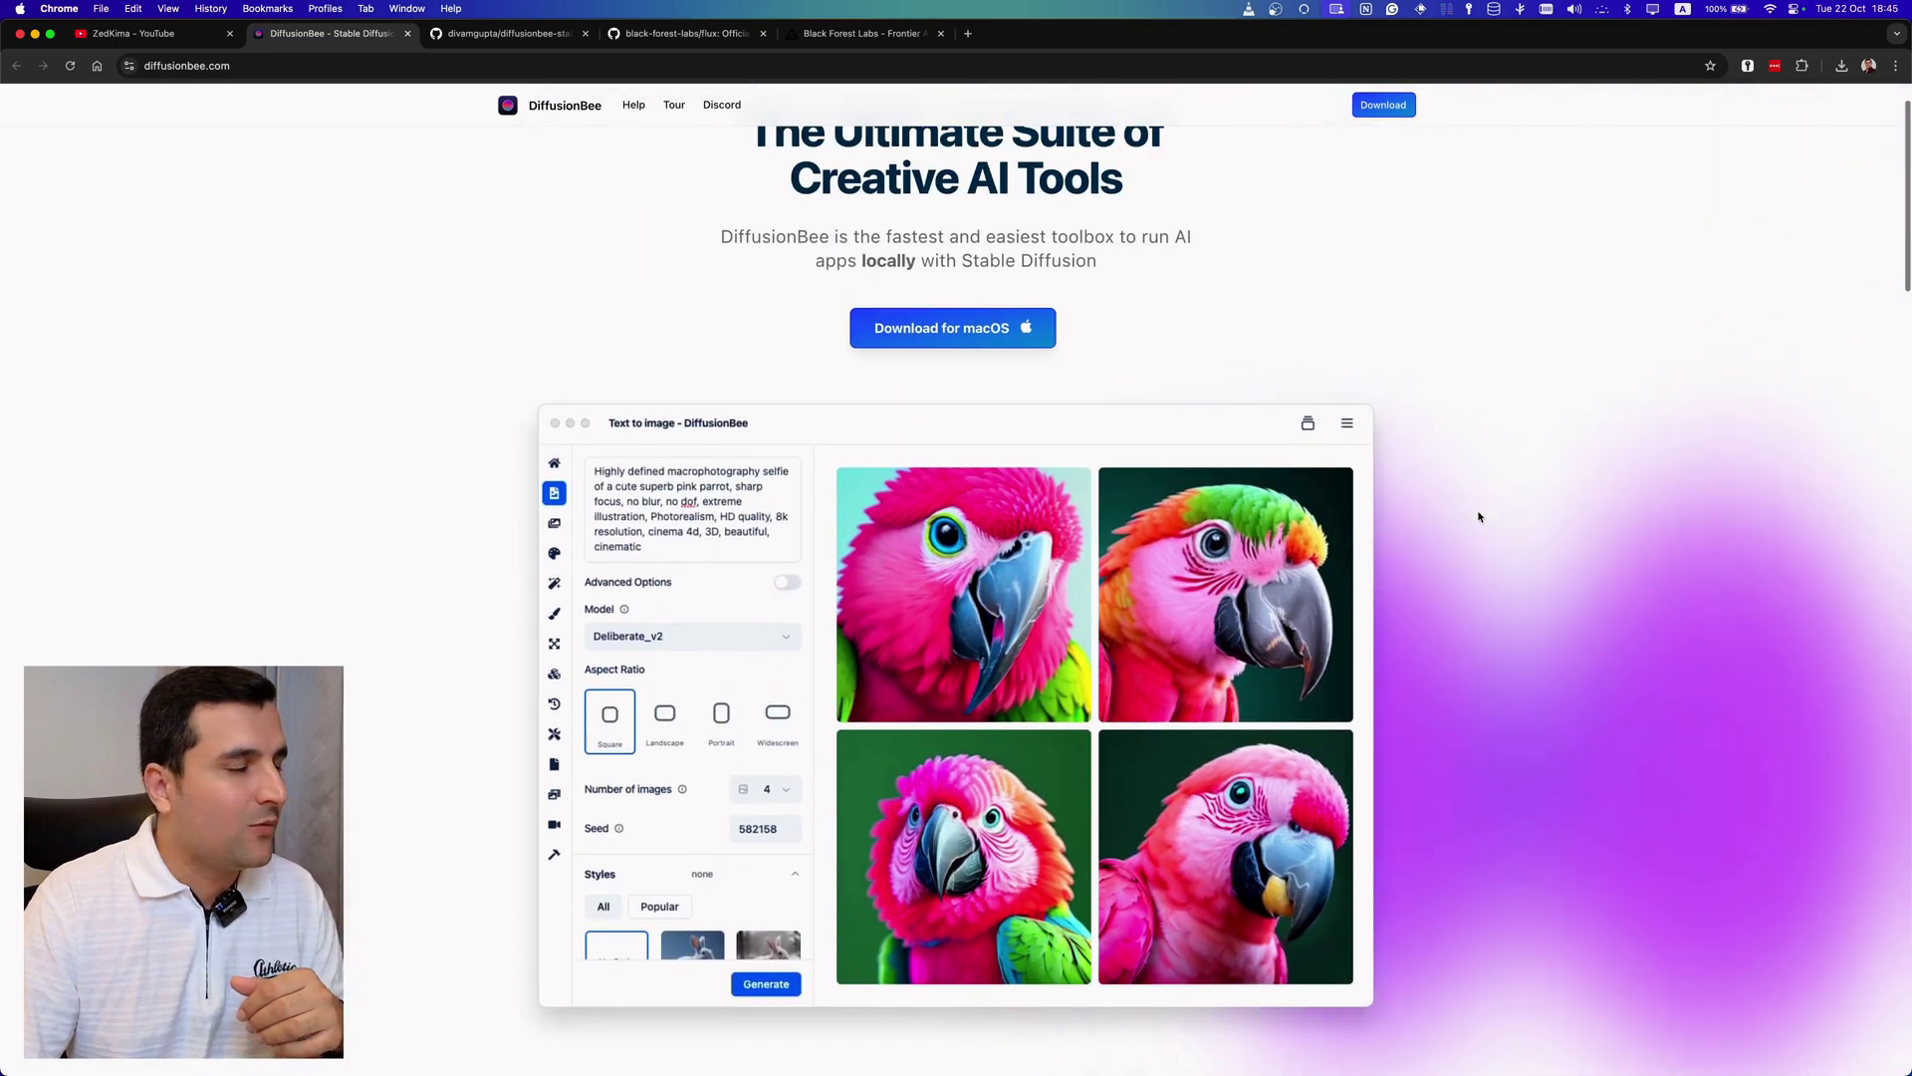
pyautogui.scroll(1, 1295, 478)
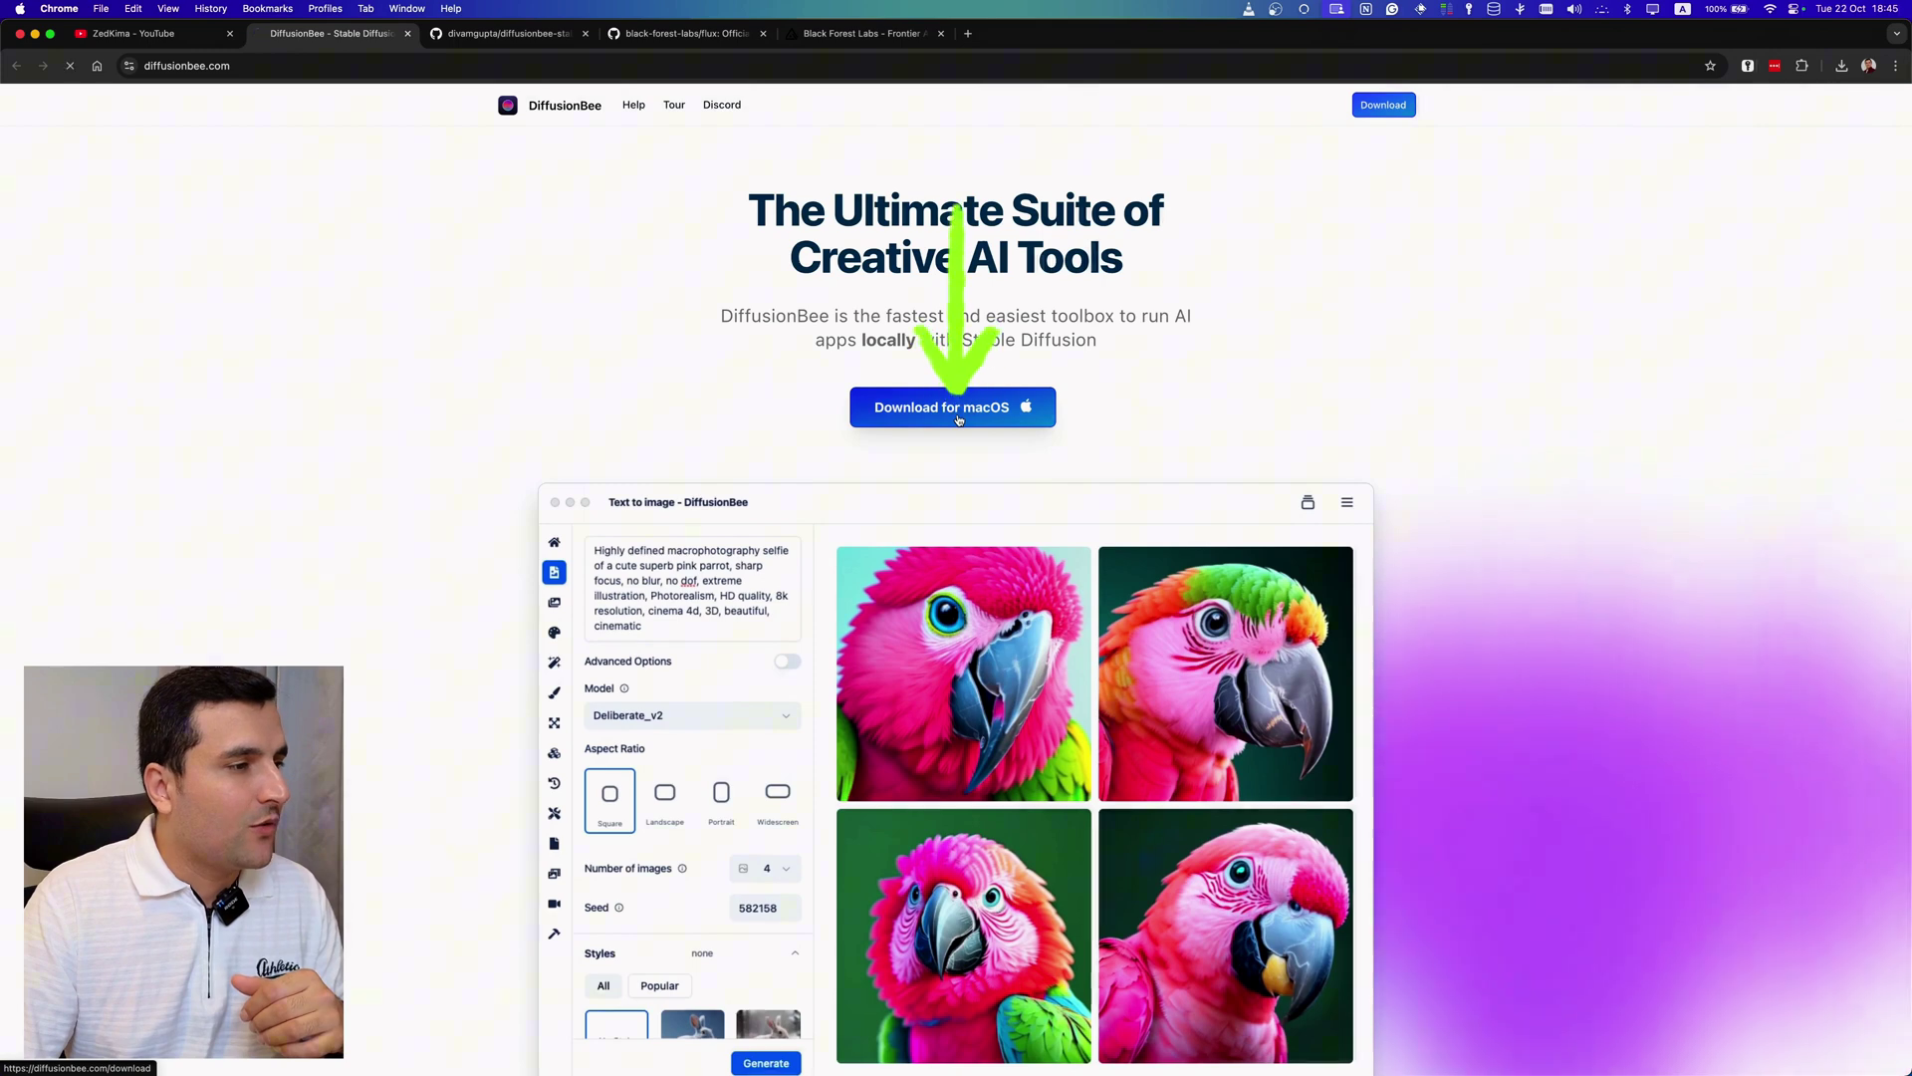
# Start the MacOS - Apple Silicon .dmg download, check its progress, then switch to the divamgupta GitHub tab
pyautogui.click(958, 419)
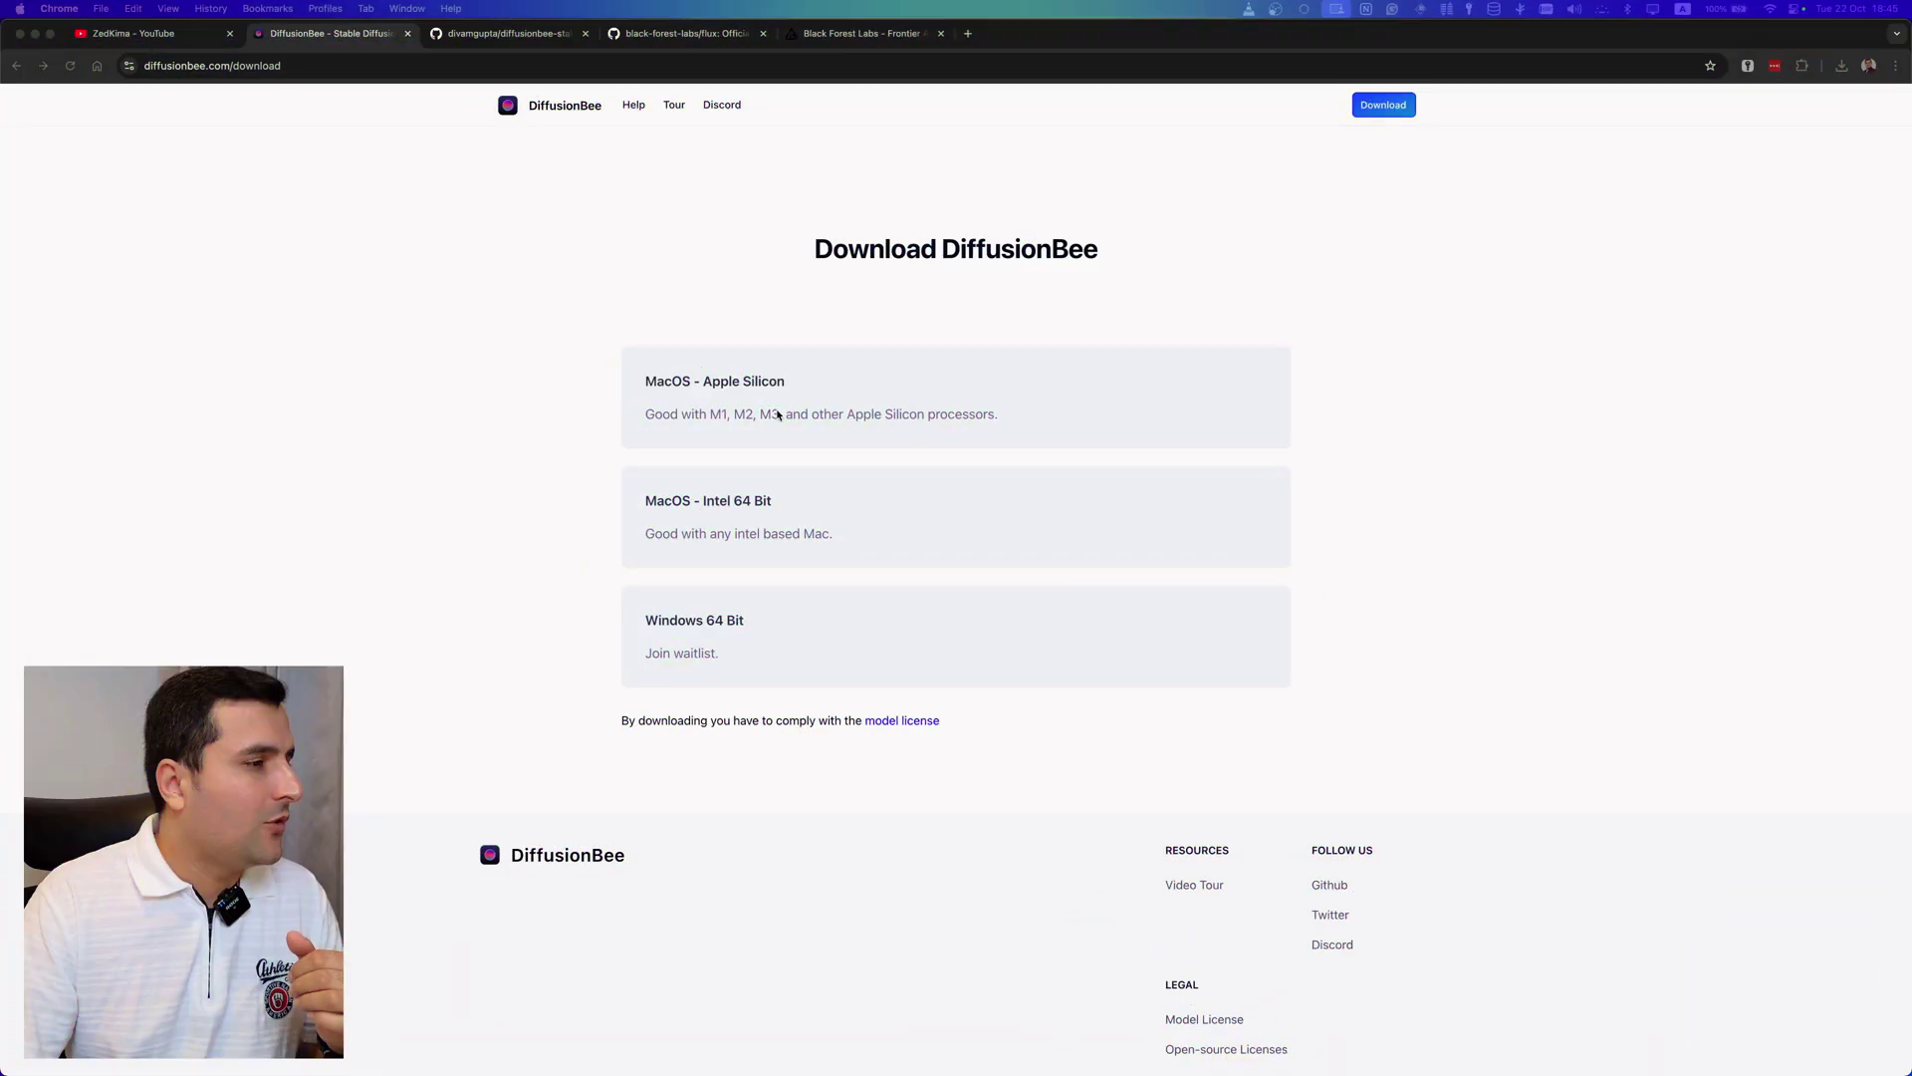
pyautogui.click(766, 389)
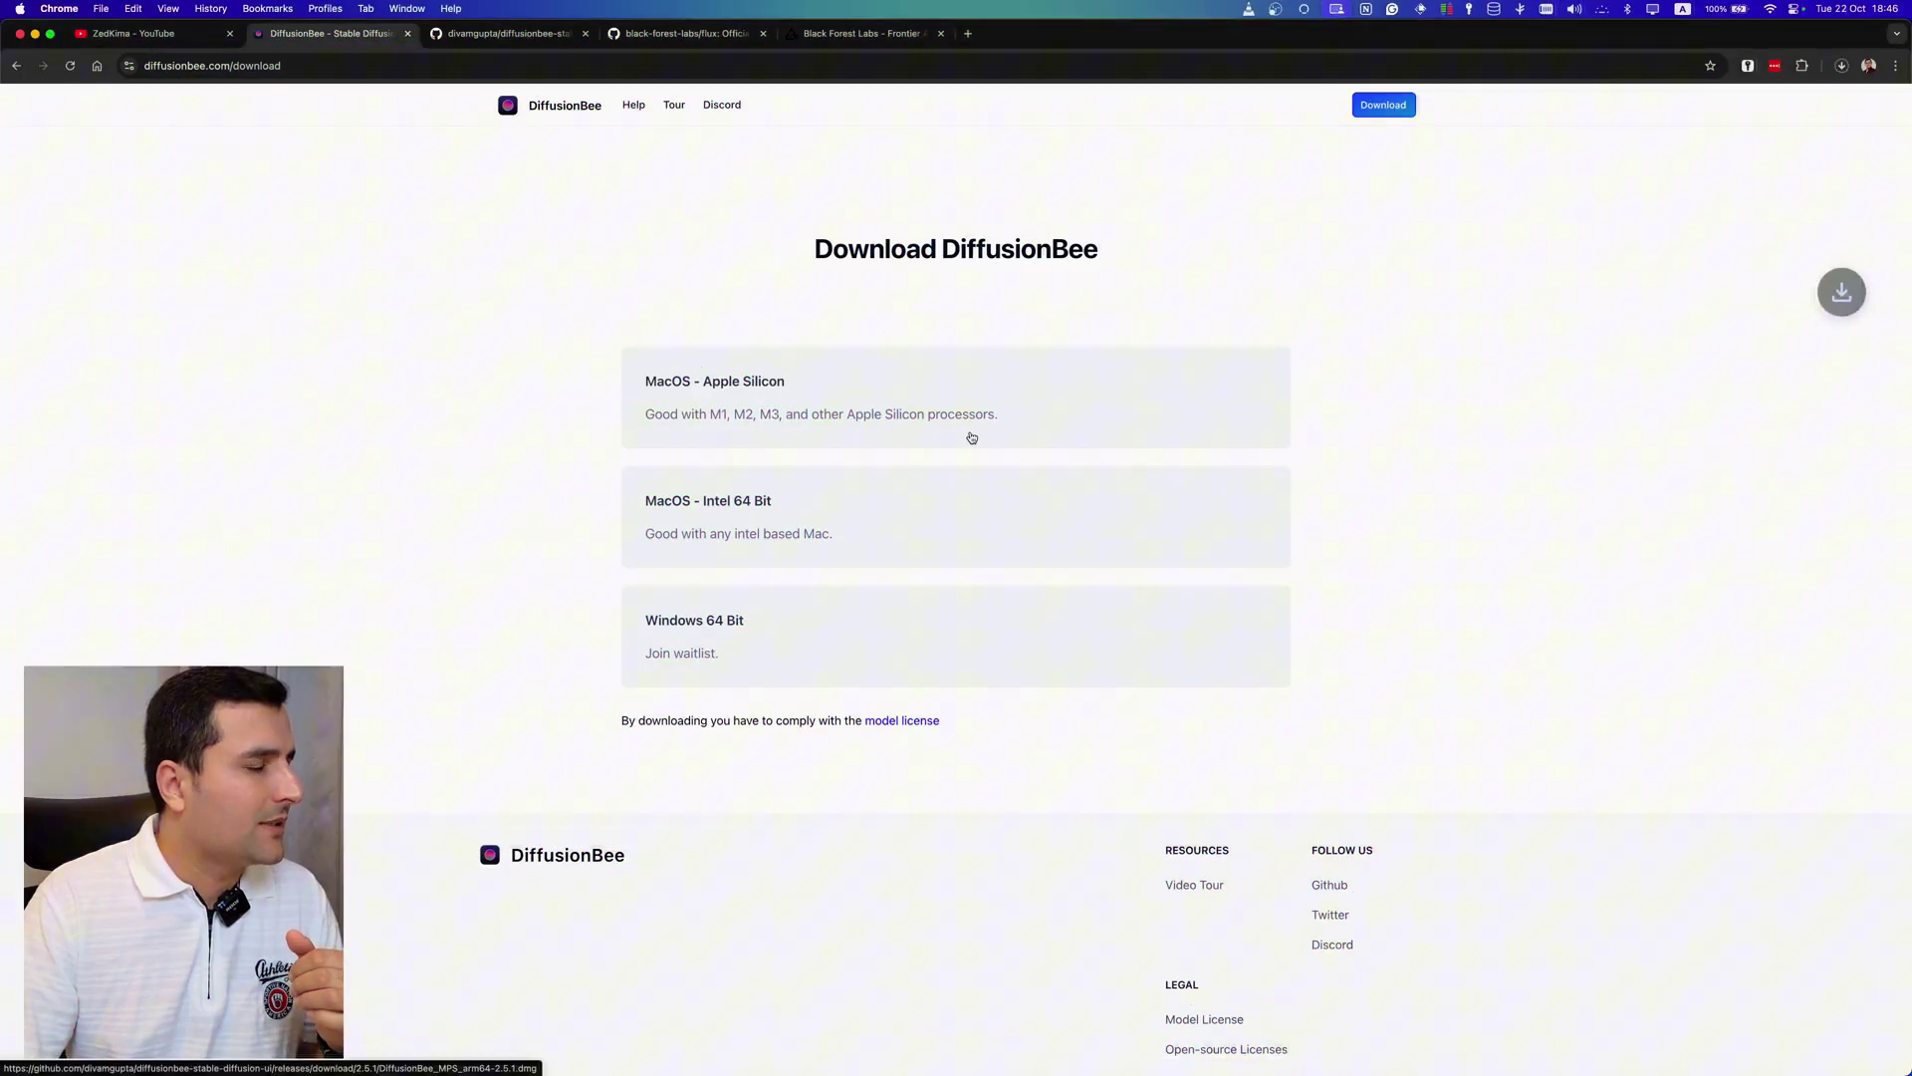
pyautogui.click(1842, 65)
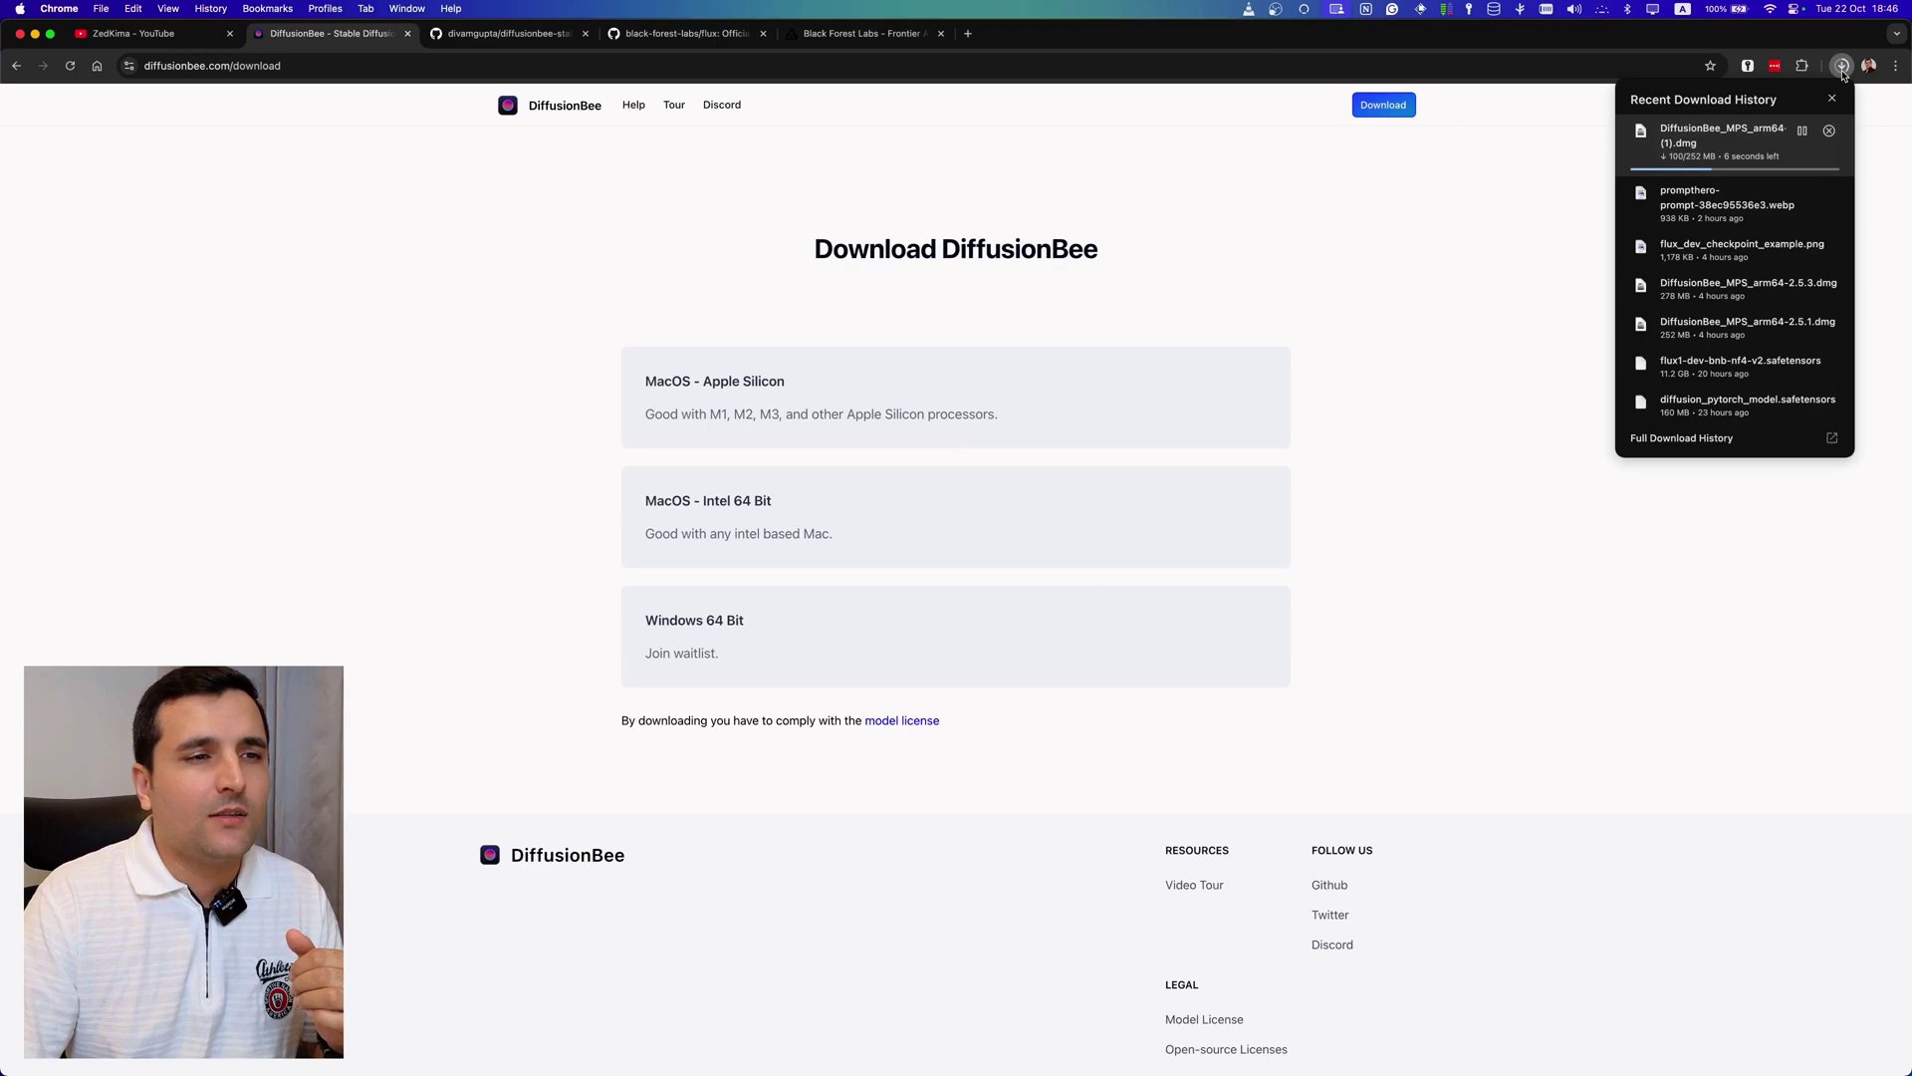
pyautogui.click(1844, 74)
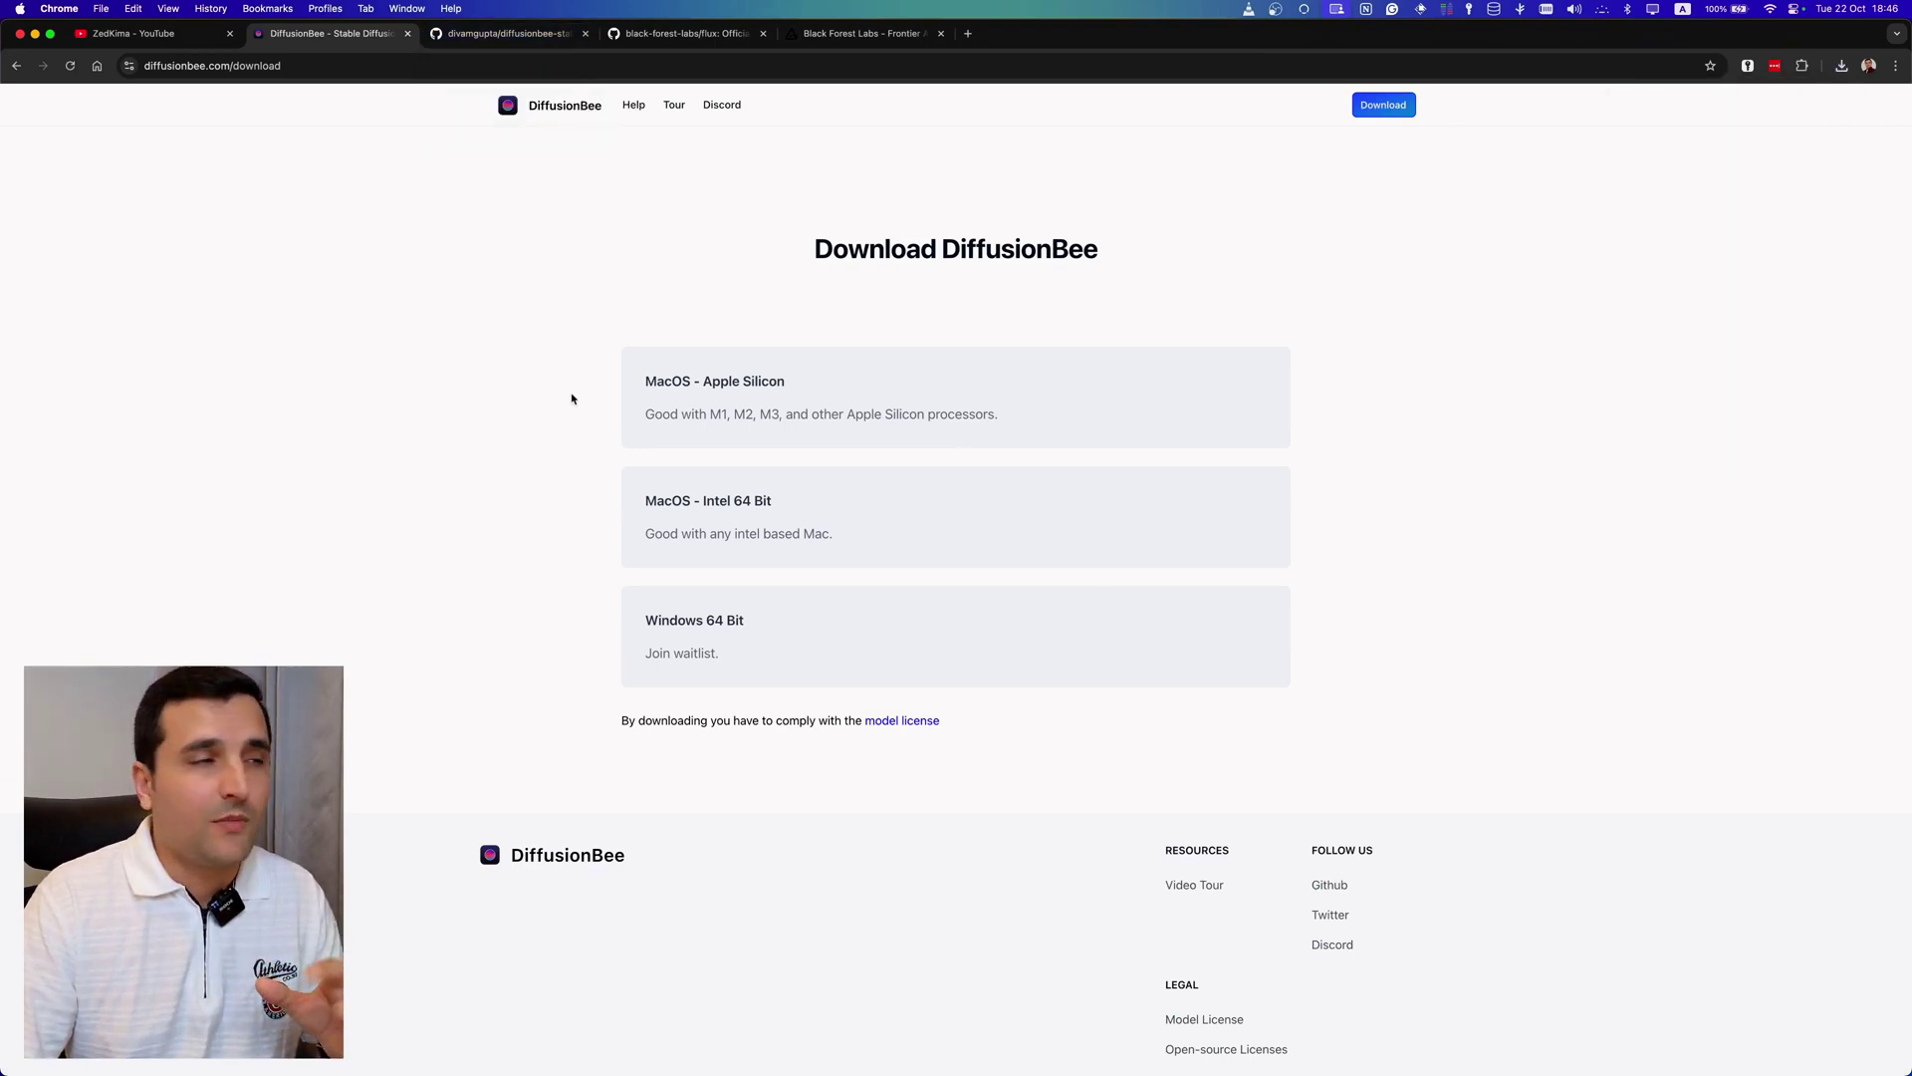
pyautogui.click(509, 34)
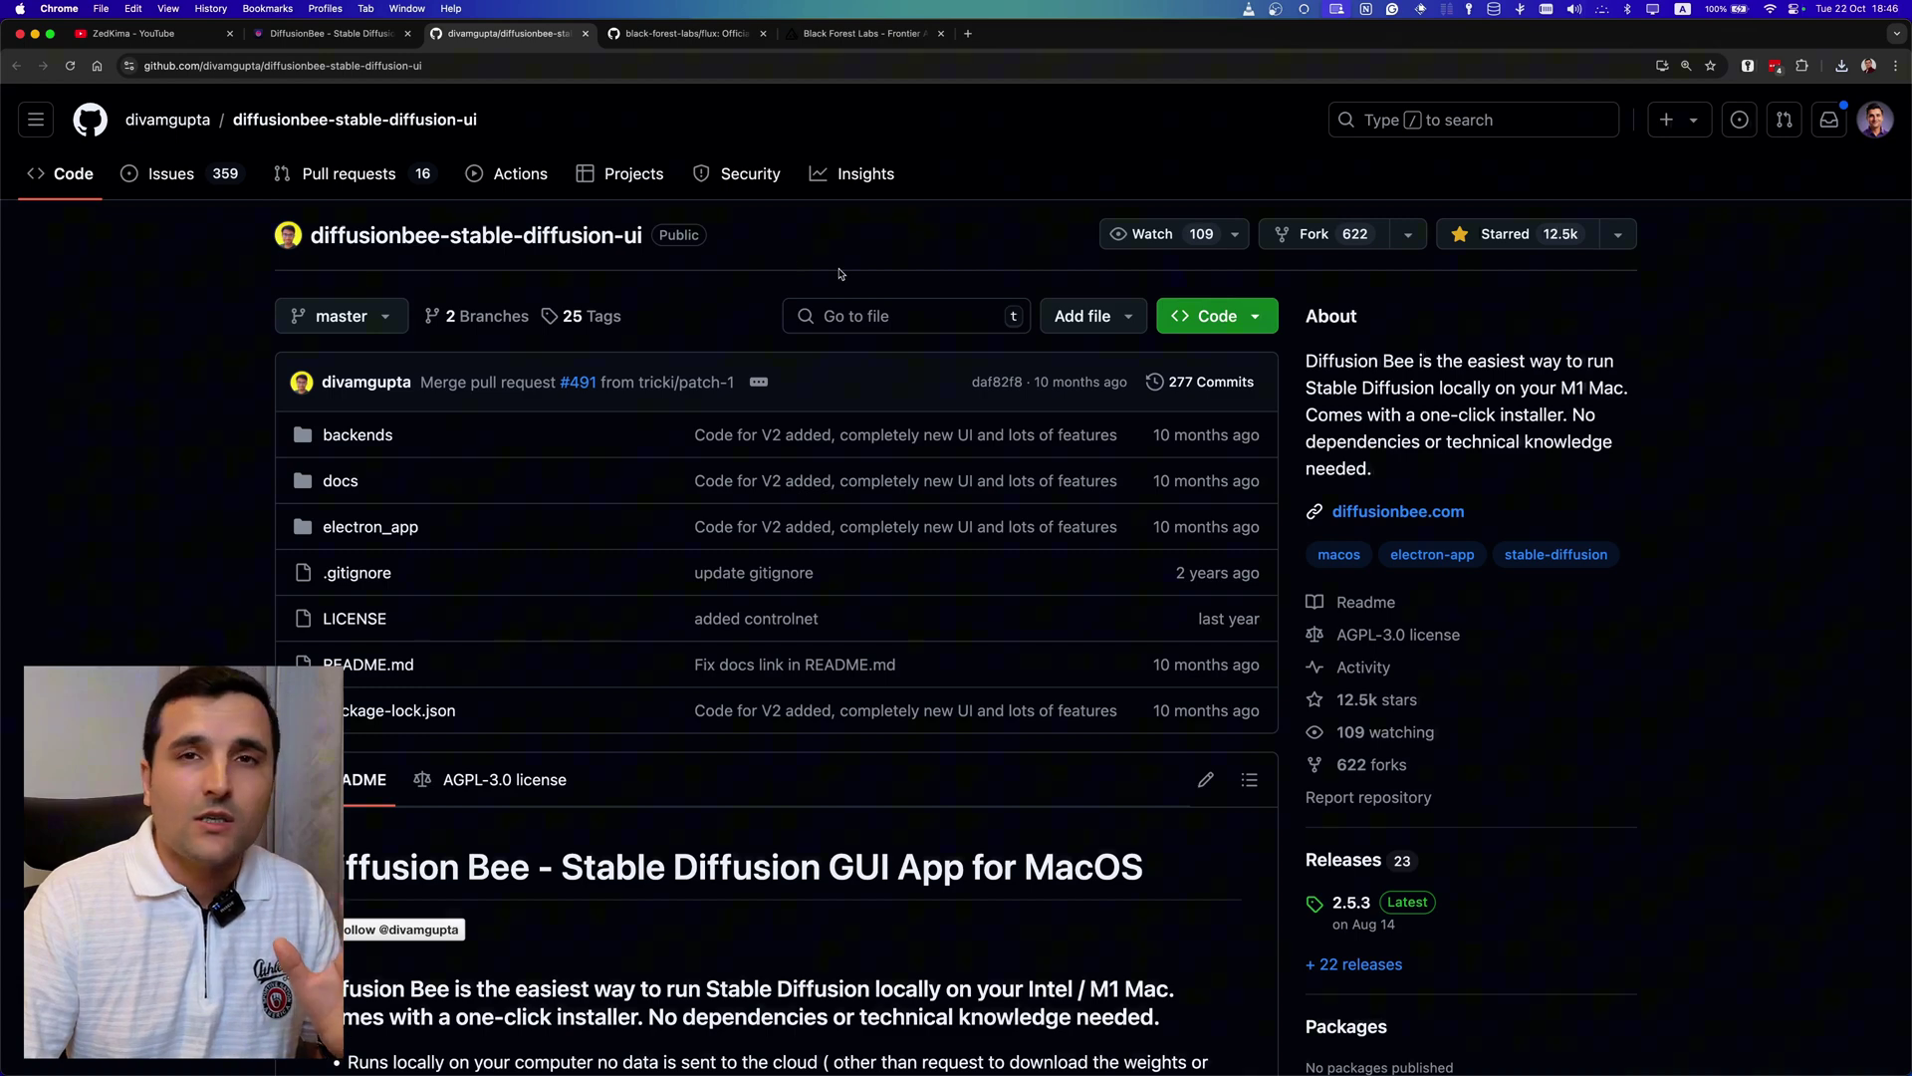
# Open the '+ 22 releases' link on the diffusionbee-stable-diffusion-ui repository page
pyautogui.scroll(-7, 808, 383)
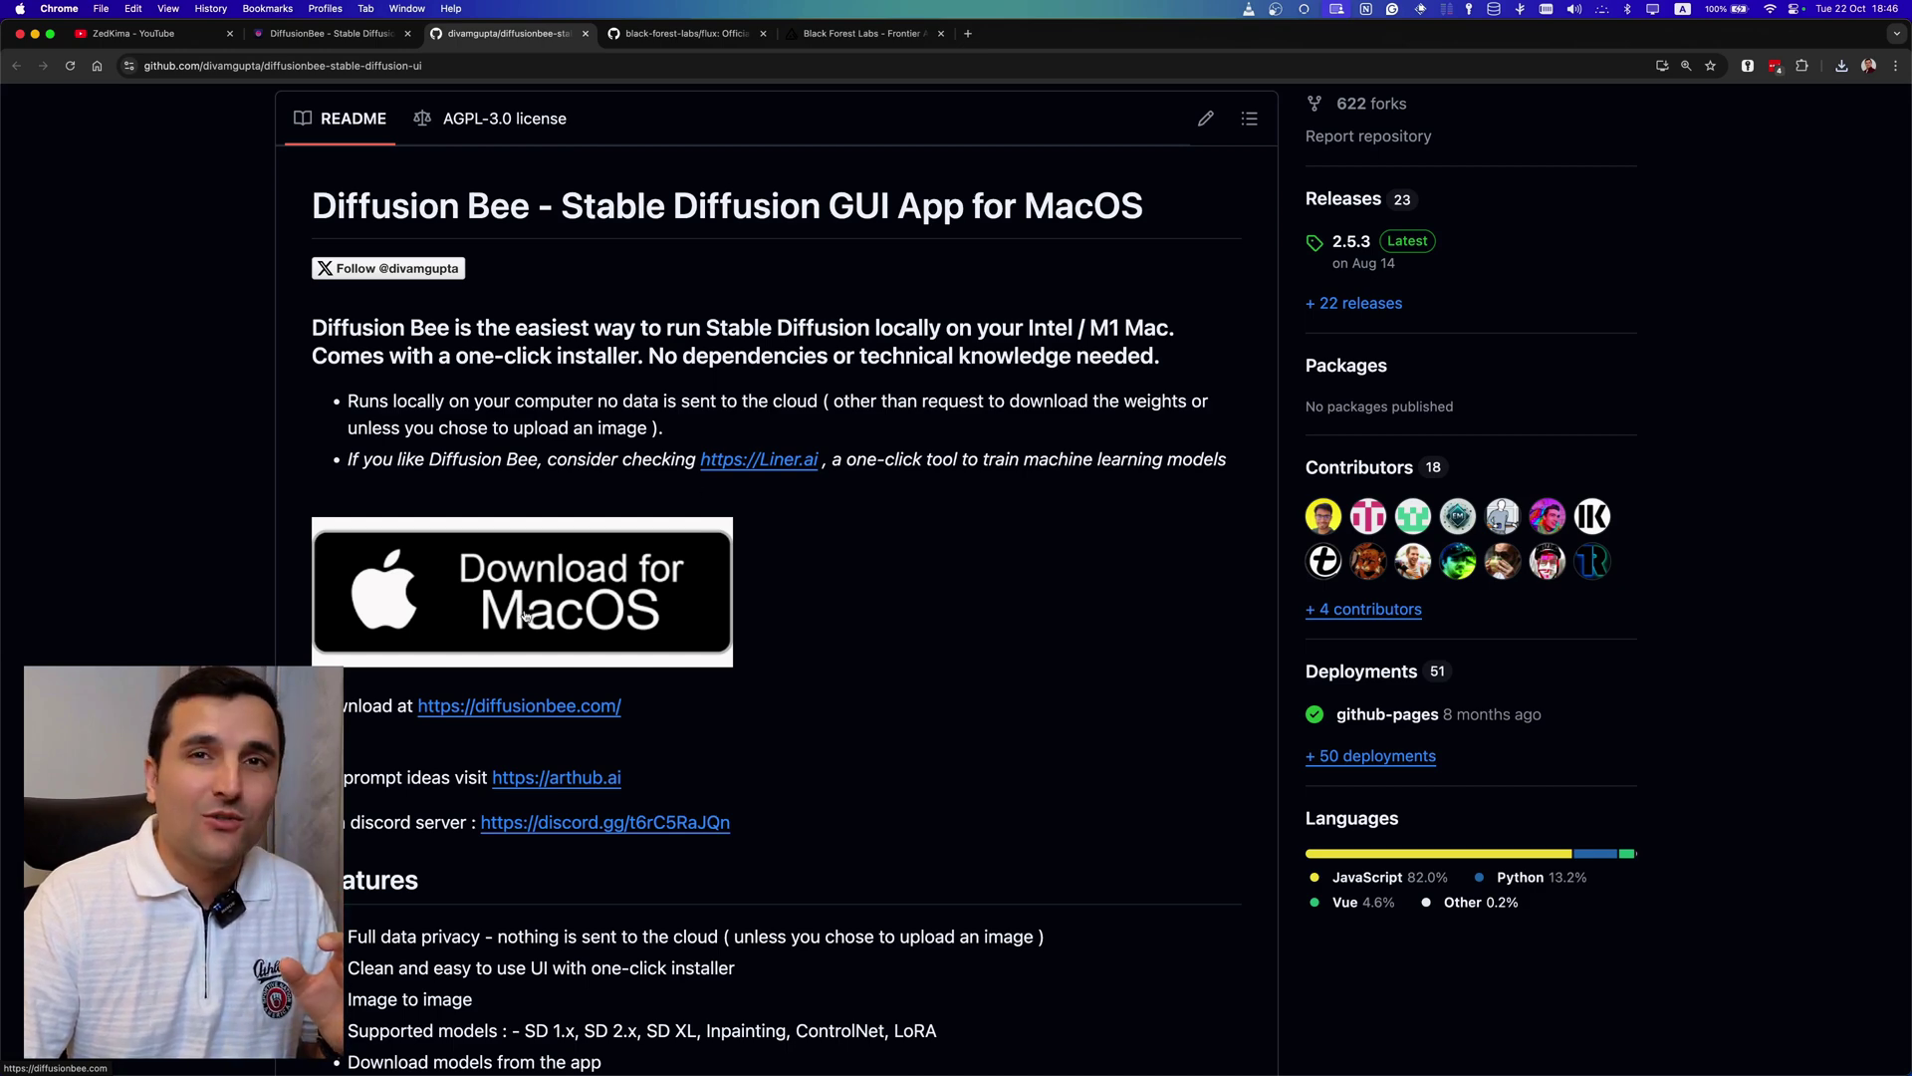
pyautogui.scroll(3, 538, 608)
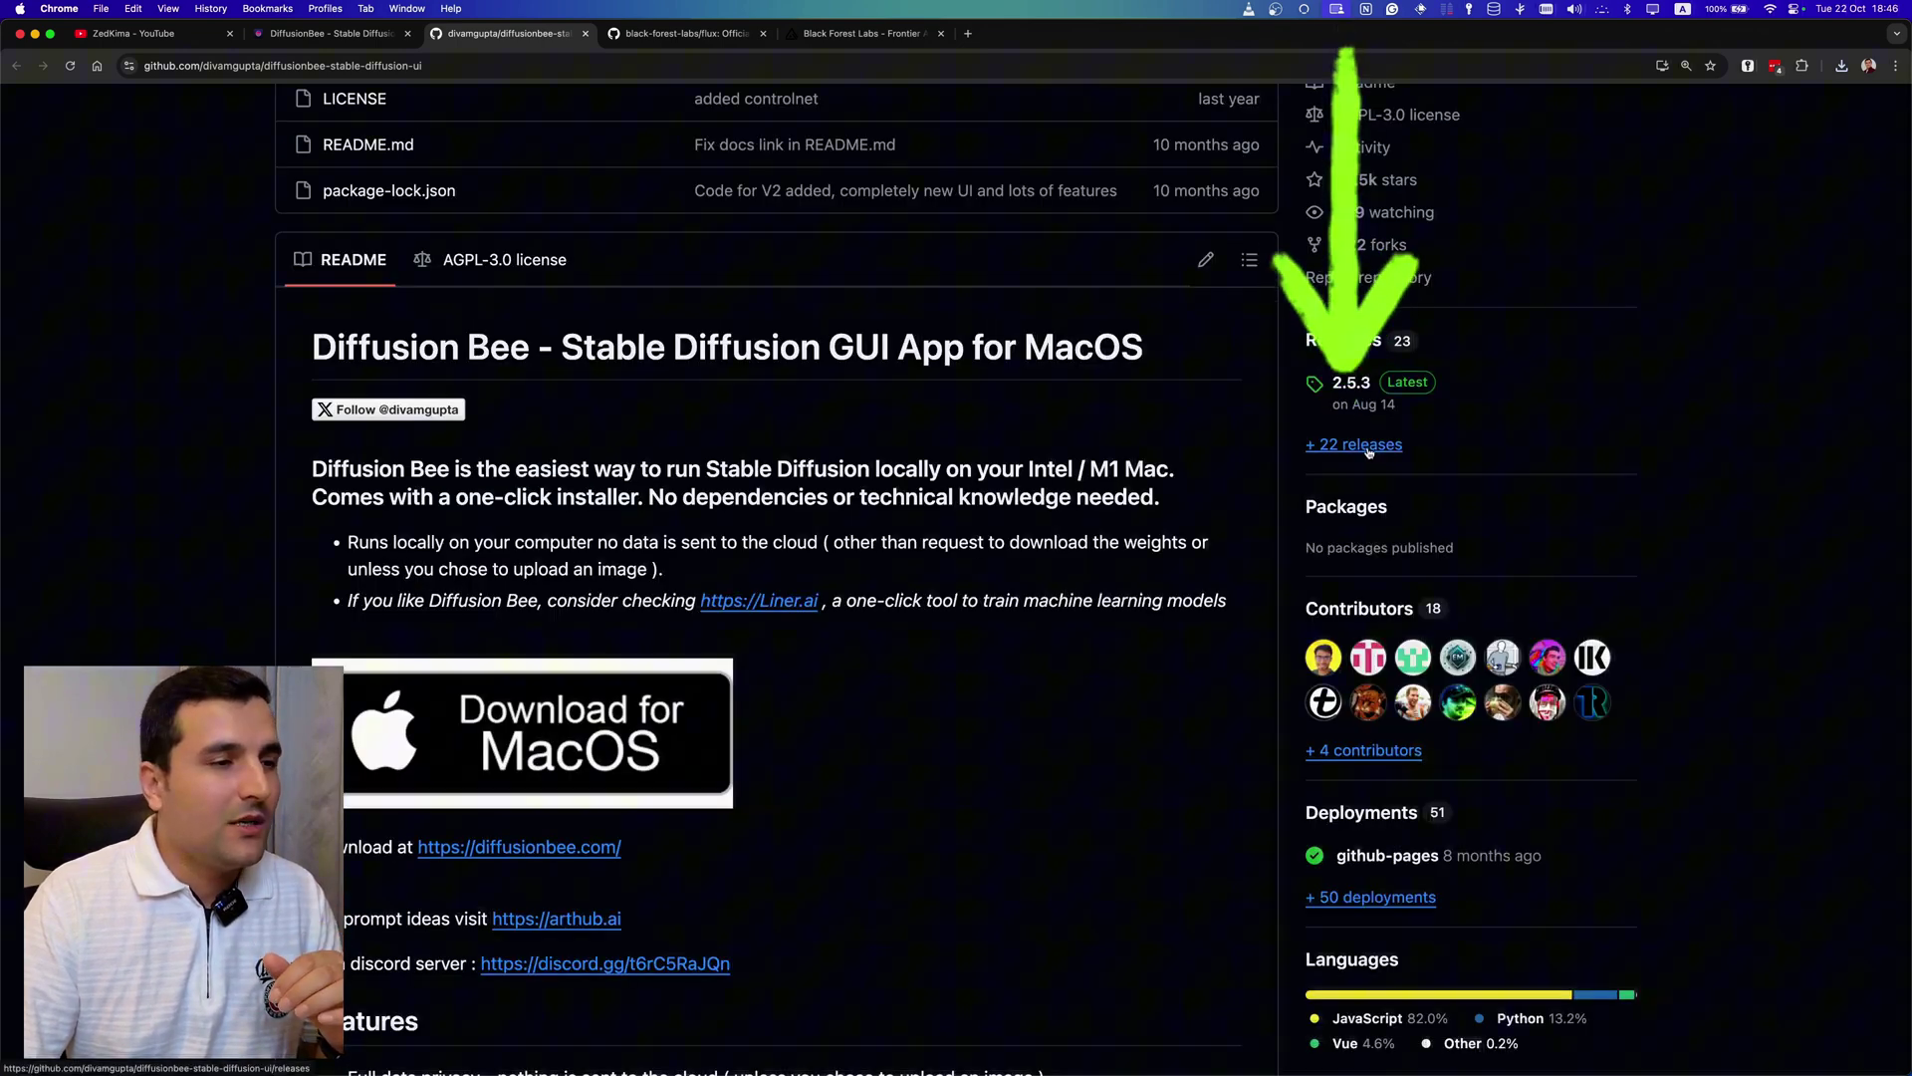
pyautogui.click(1350, 445)
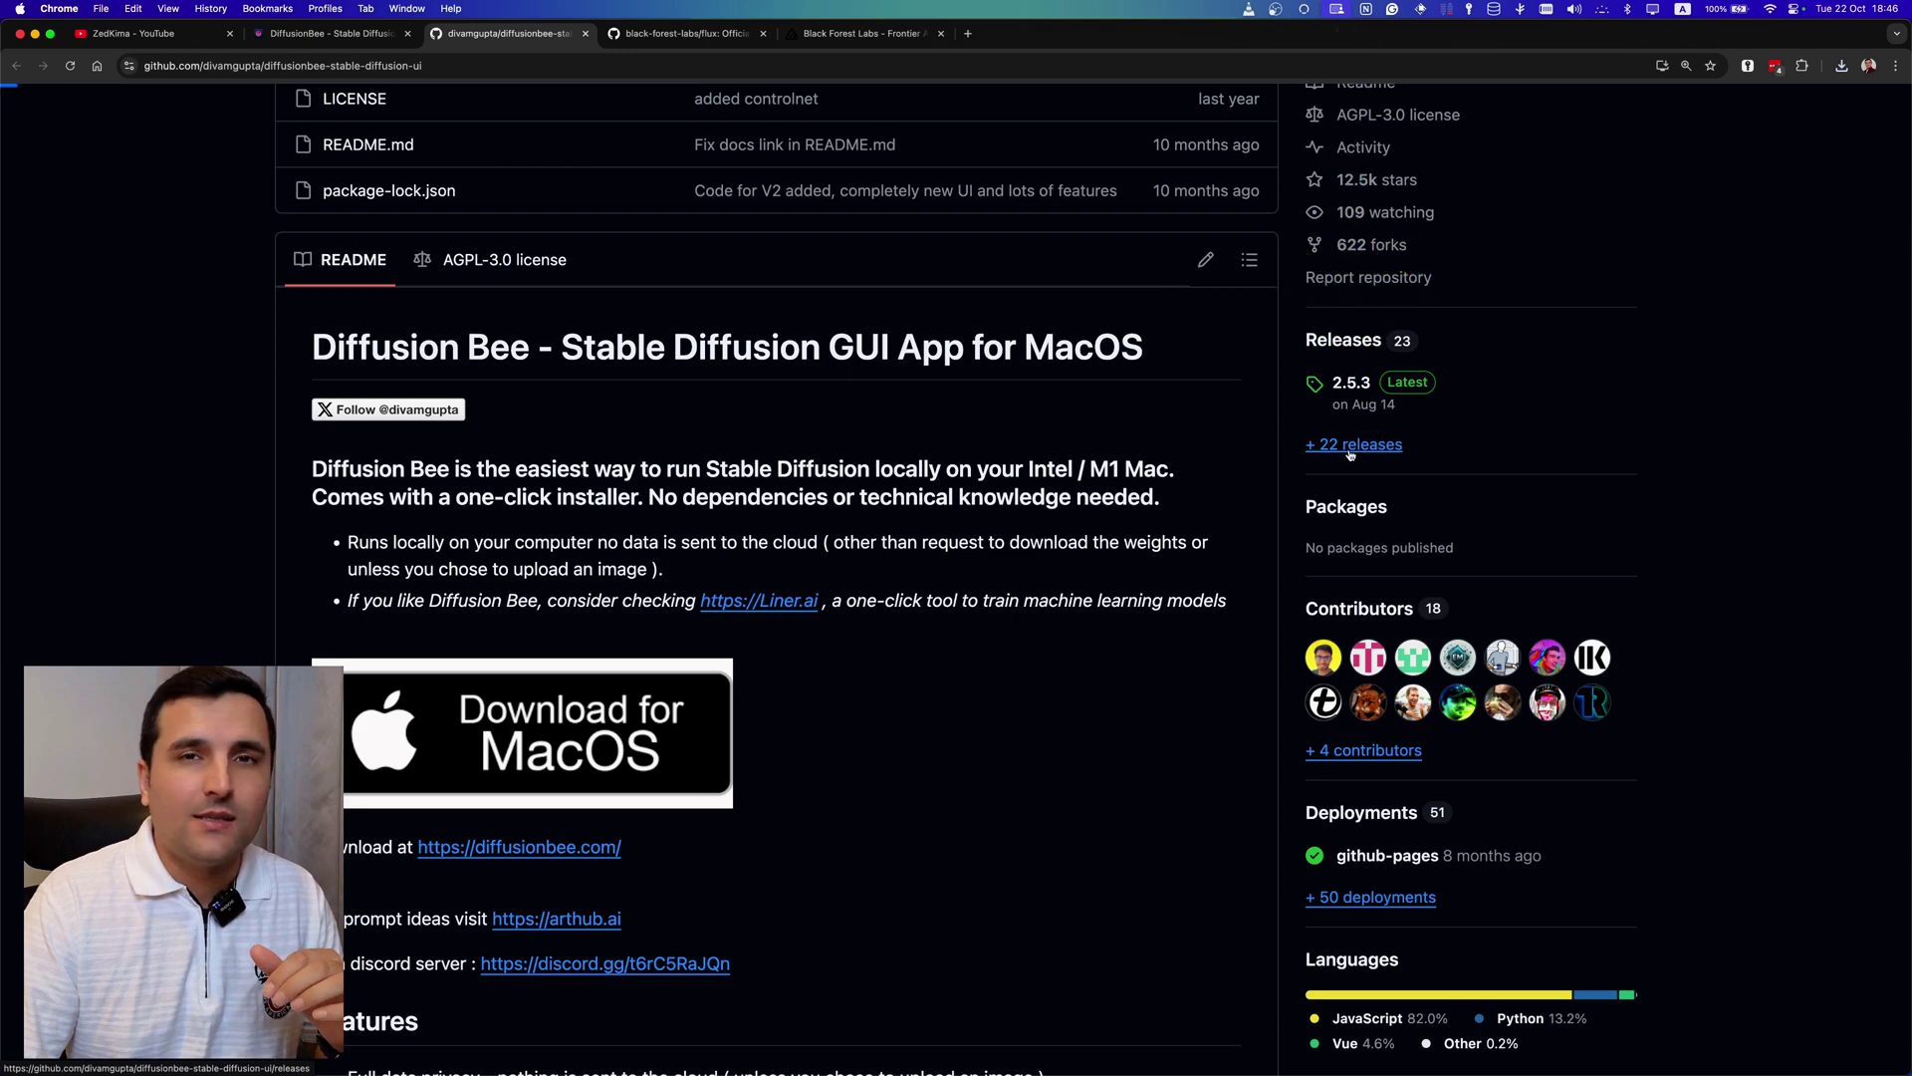
# Highlight release 2.5.3's Flux.1 arm64-only note, then confirm the arm64 .dmg finished downloading
pyautogui.scroll(-3, 1095, 423)
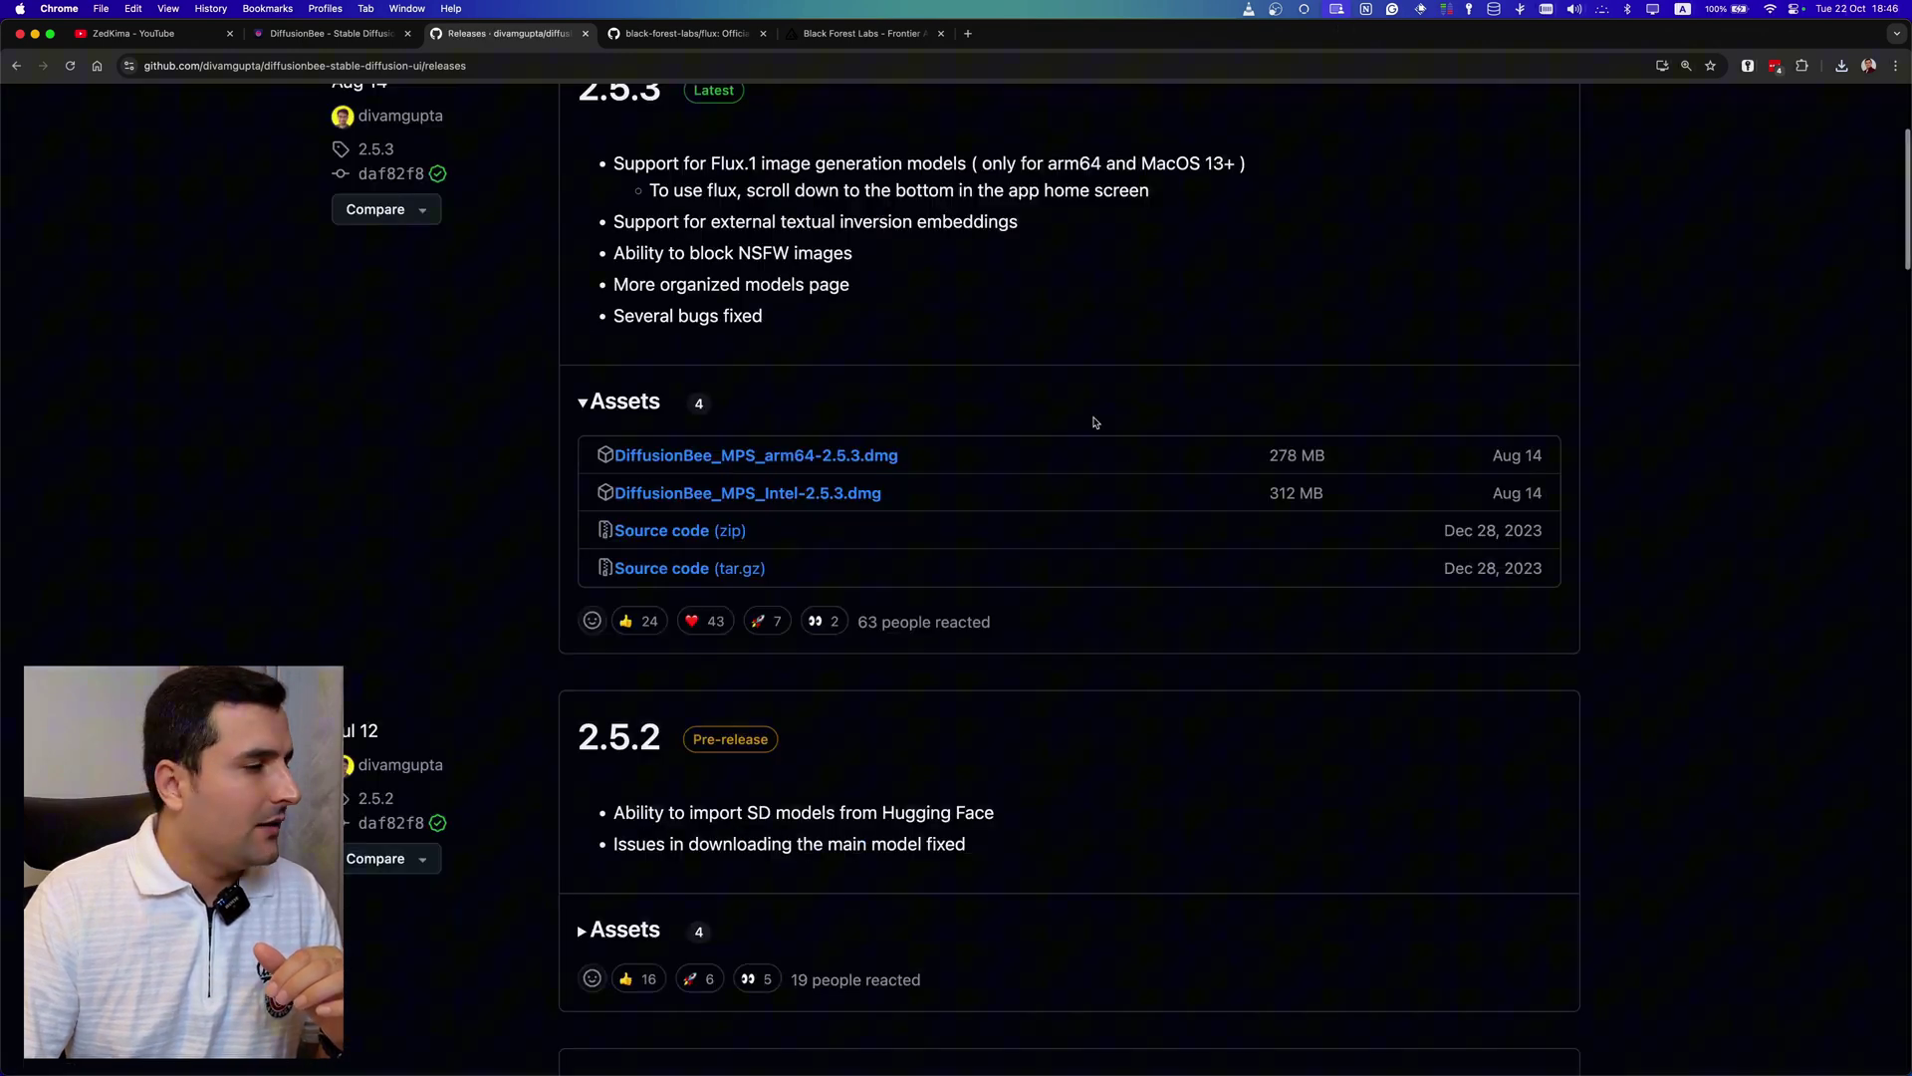
pyautogui.scroll(2, 1094, 422)
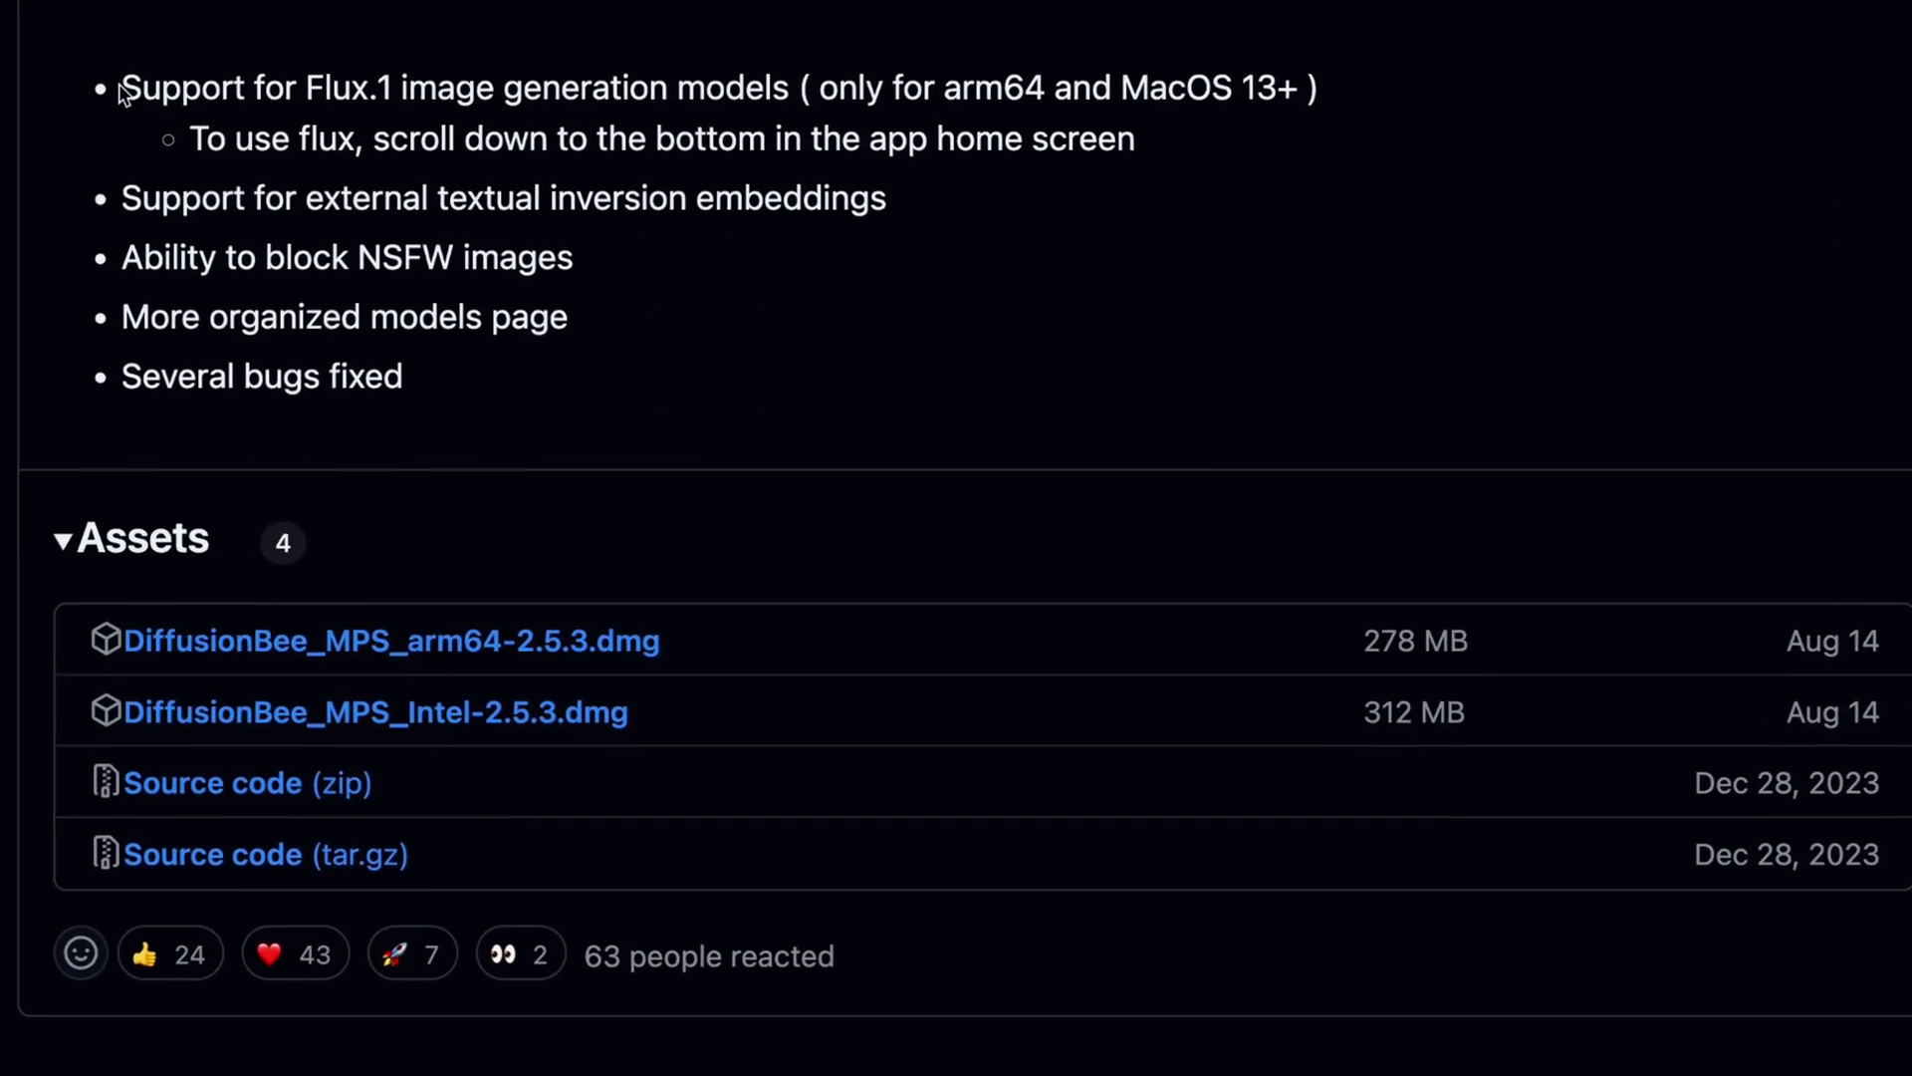
pyautogui.moveTo(167, 209); pyautogui.dragTo(308, 210)
pyautogui.moveTo(265, 78); pyautogui.dragTo(1009, 72)
pyautogui.click(923, 292)
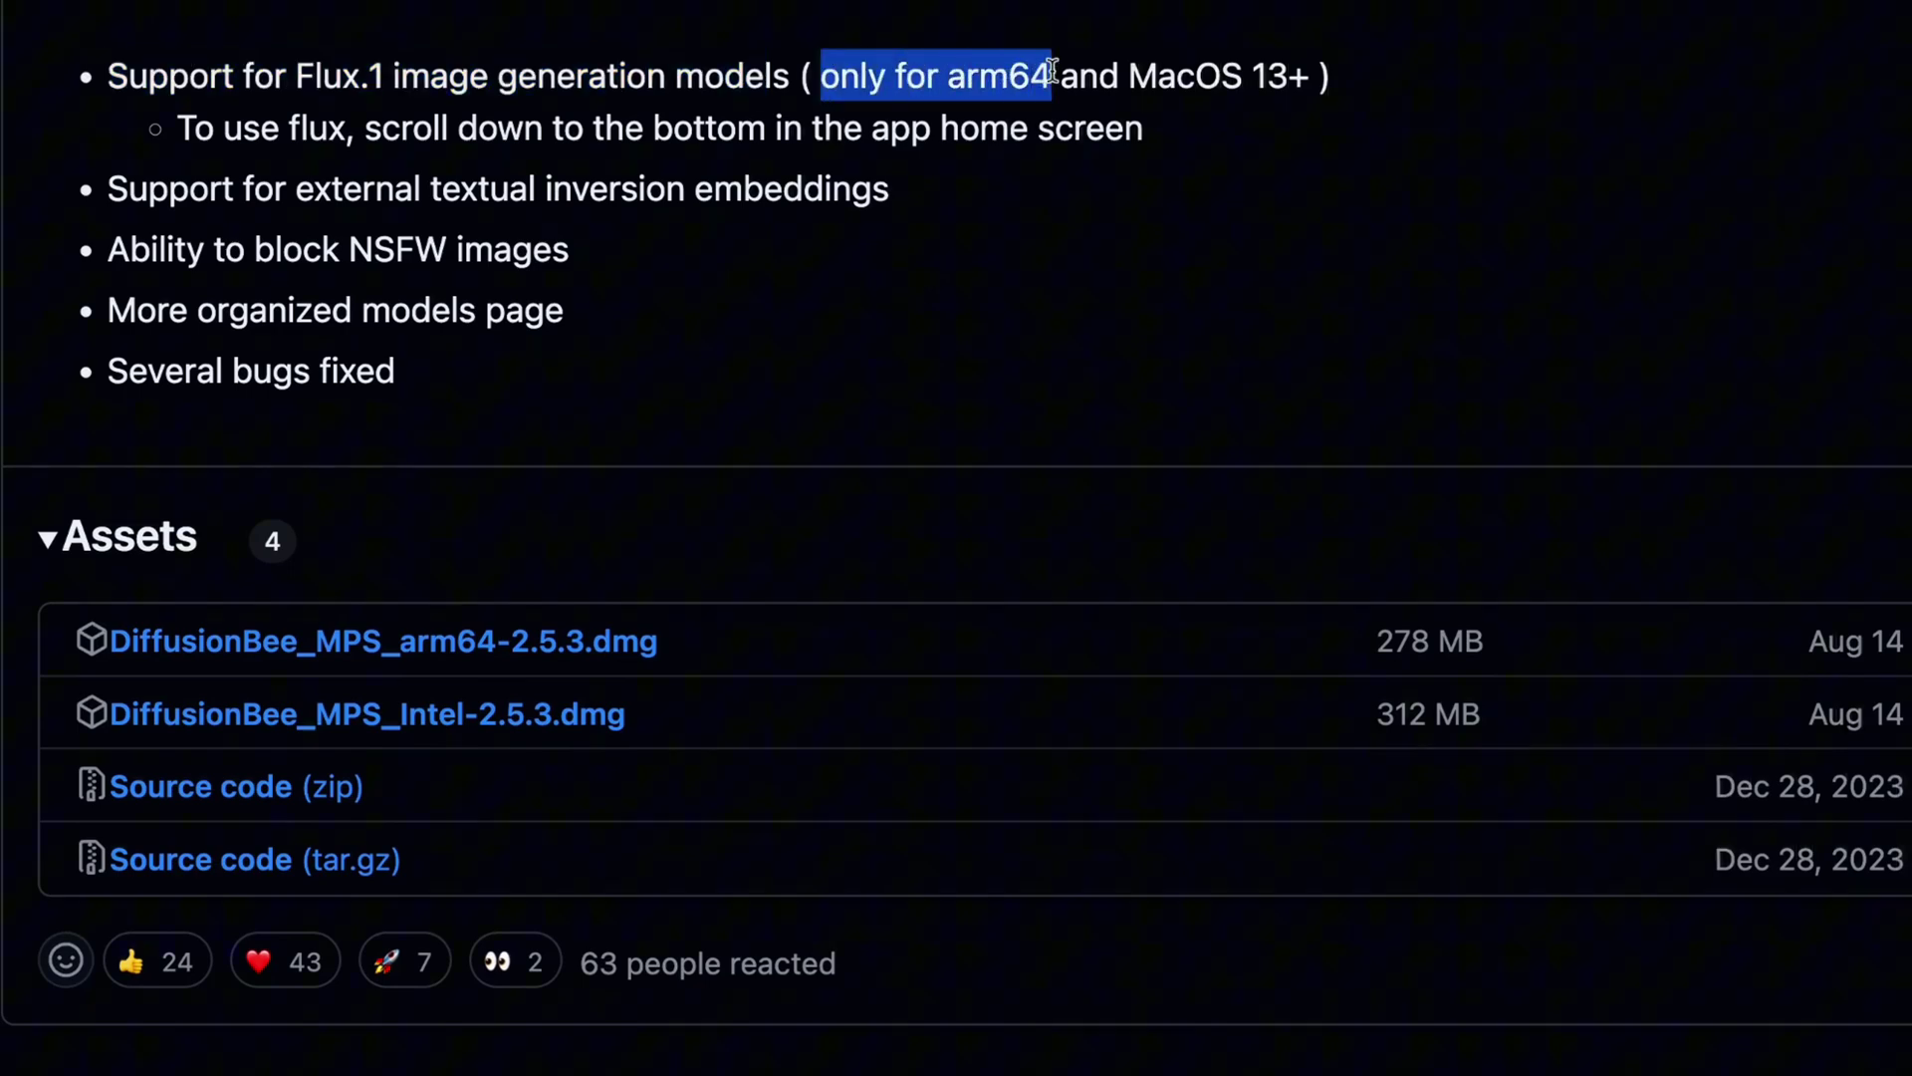
pyautogui.click(1259, 84)
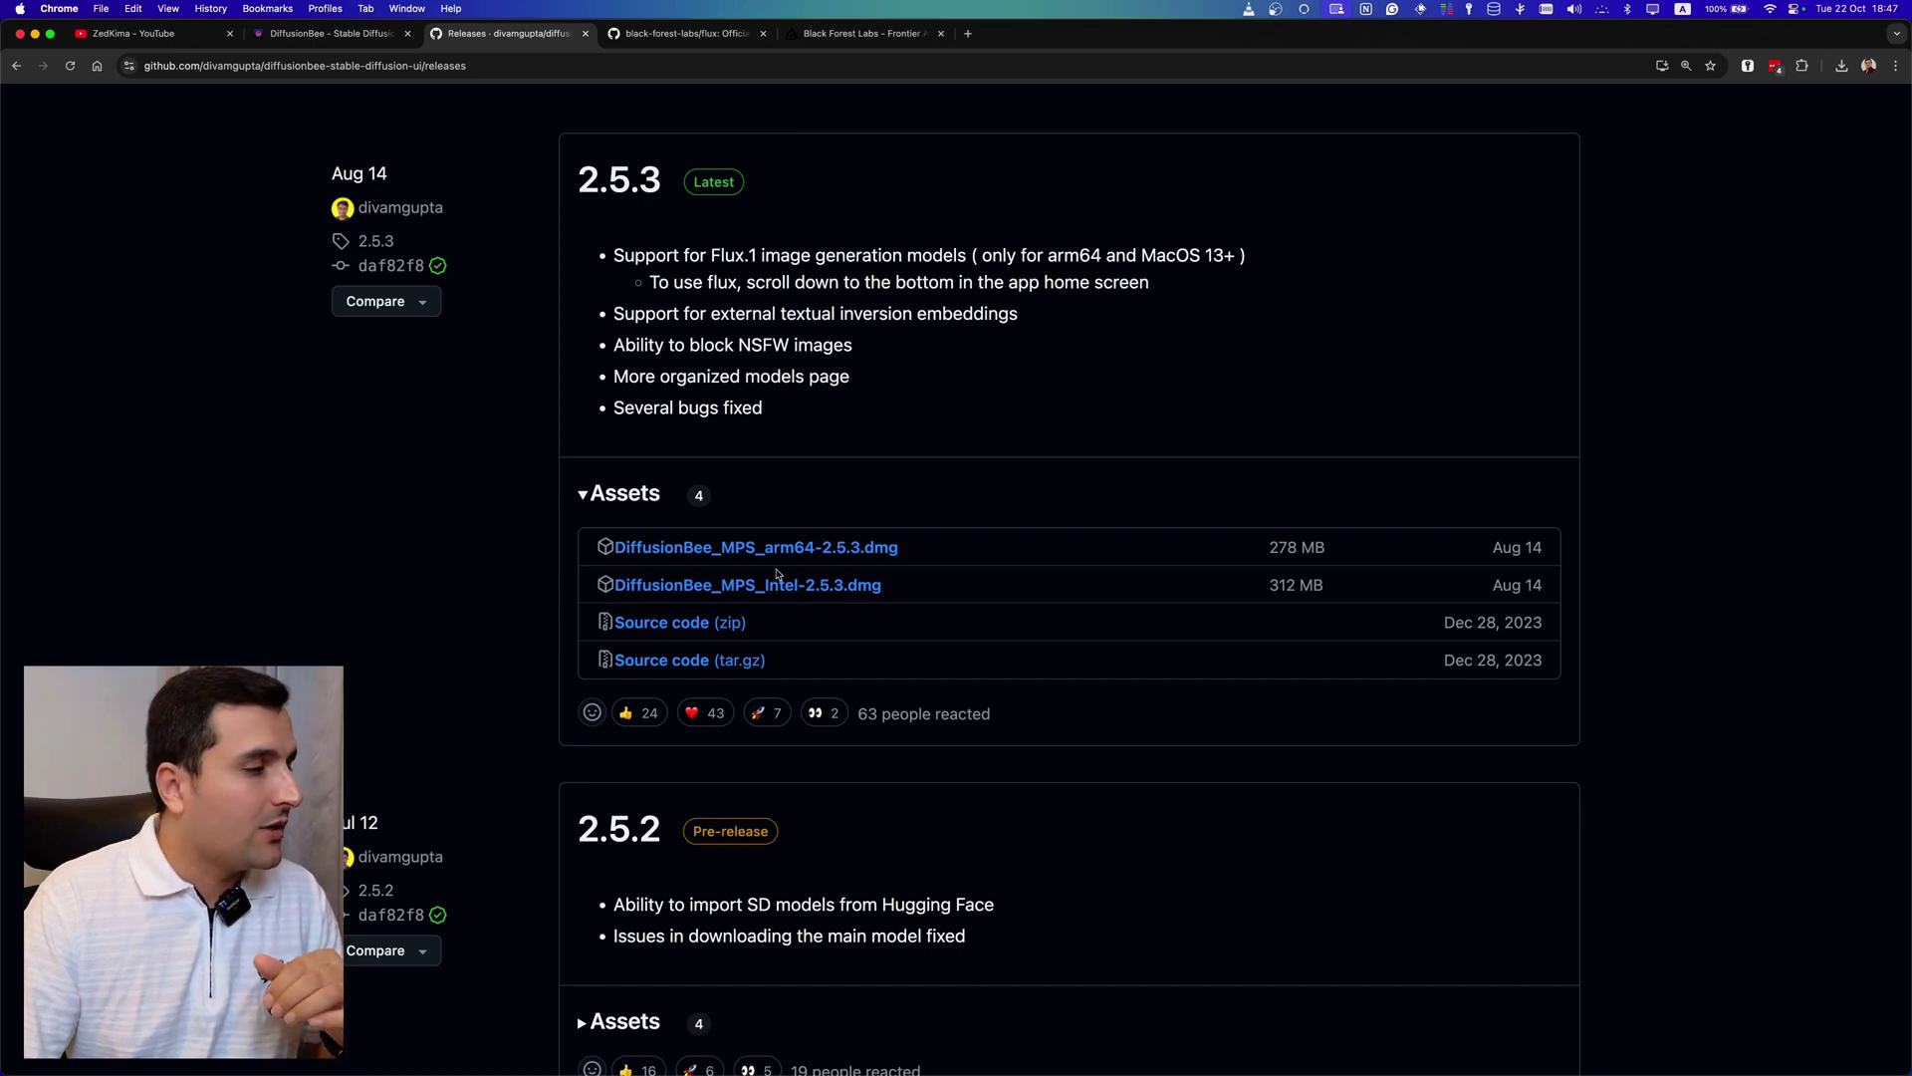
pyautogui.scroll(-1, 878, 558)
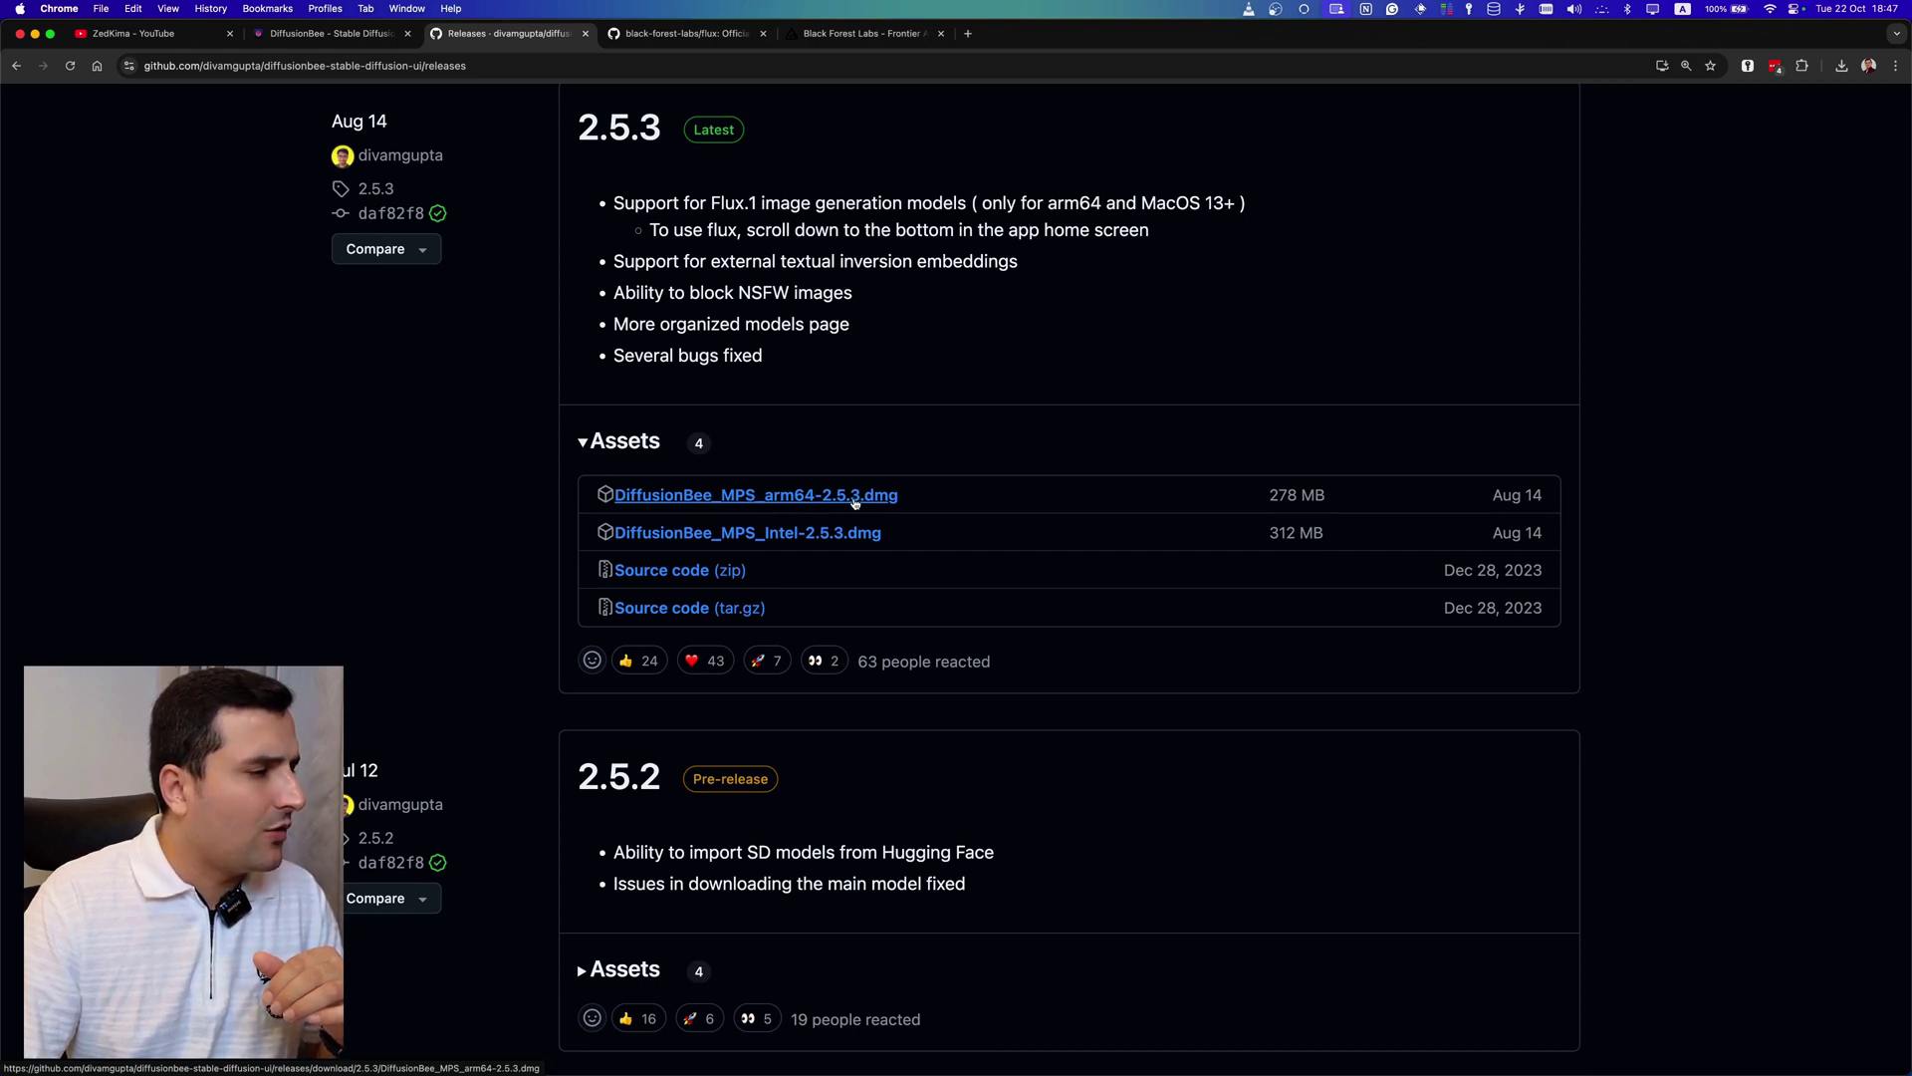
pyautogui.click(1841, 68)
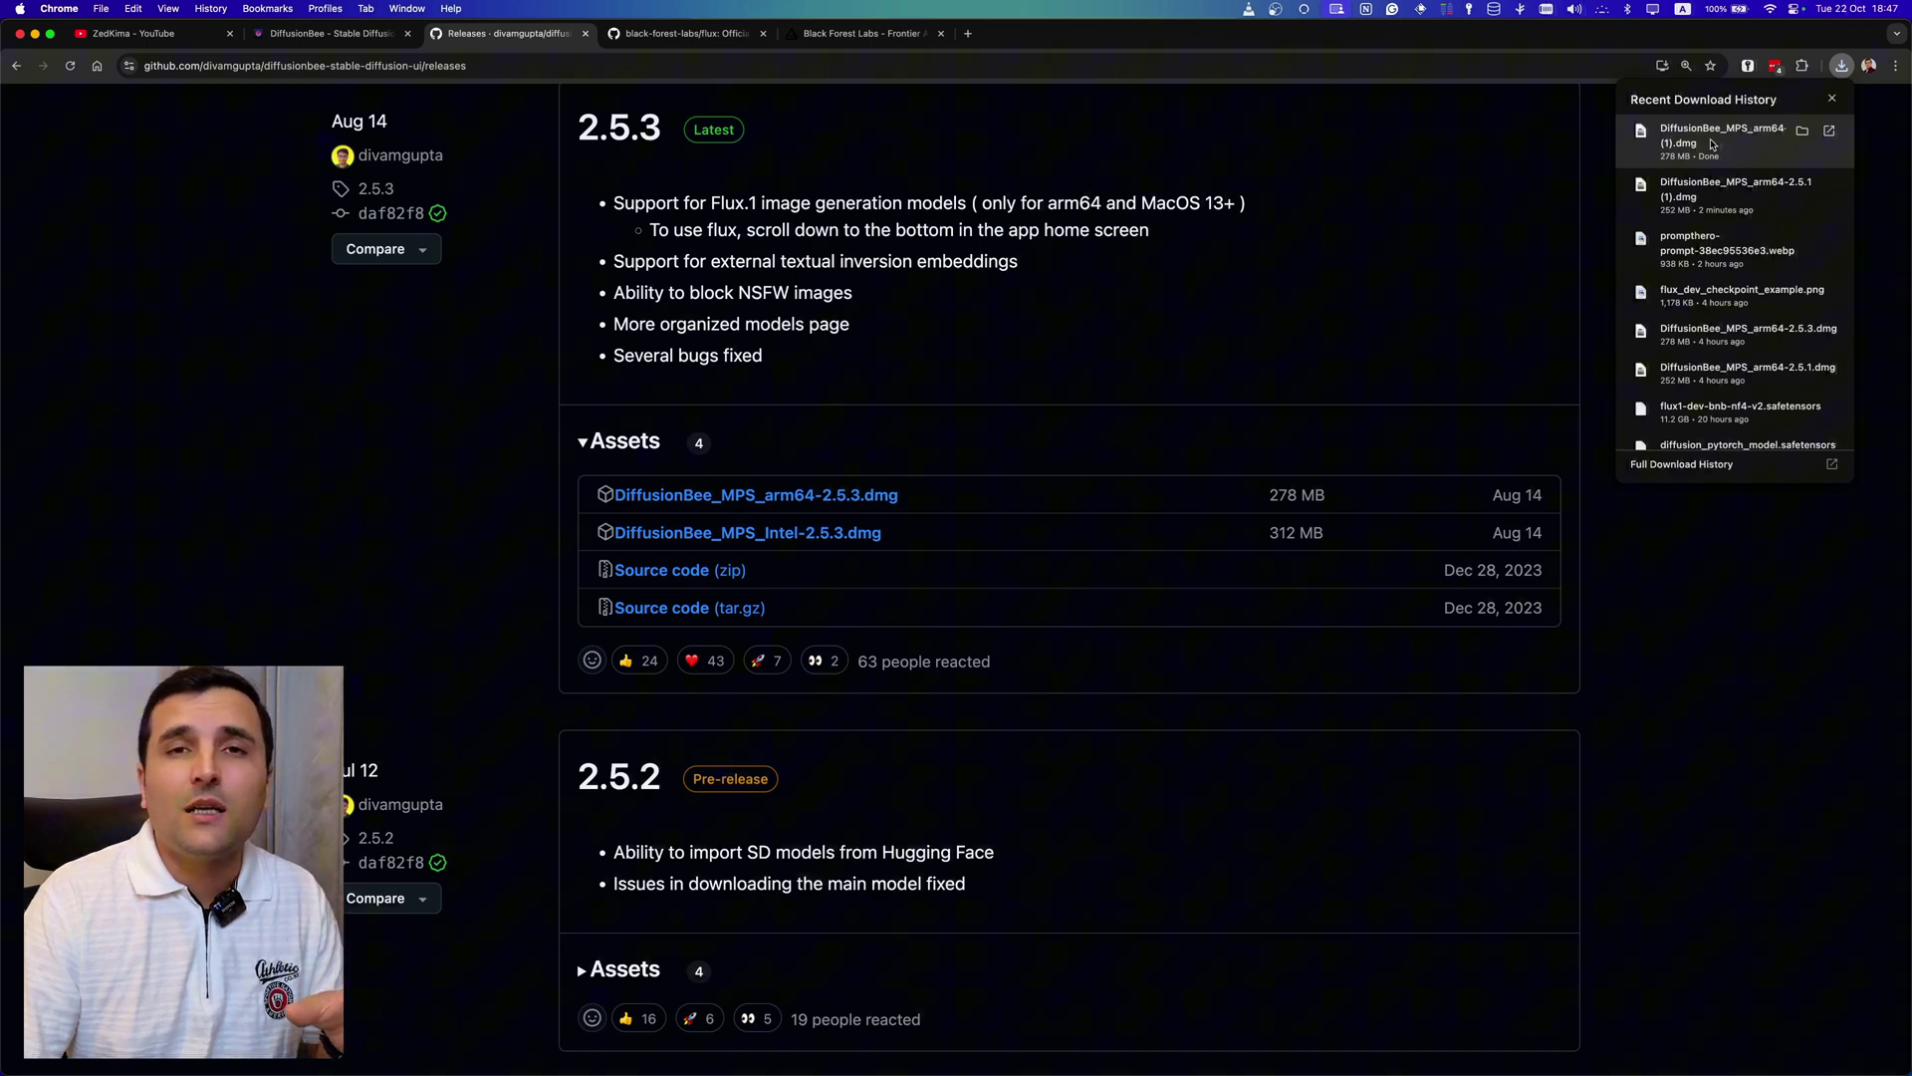
# Open the 2.5.3-arm64 disk image, copy DiffusionBee.app into Applications, and close the window
pyautogui.click(1712, 145)
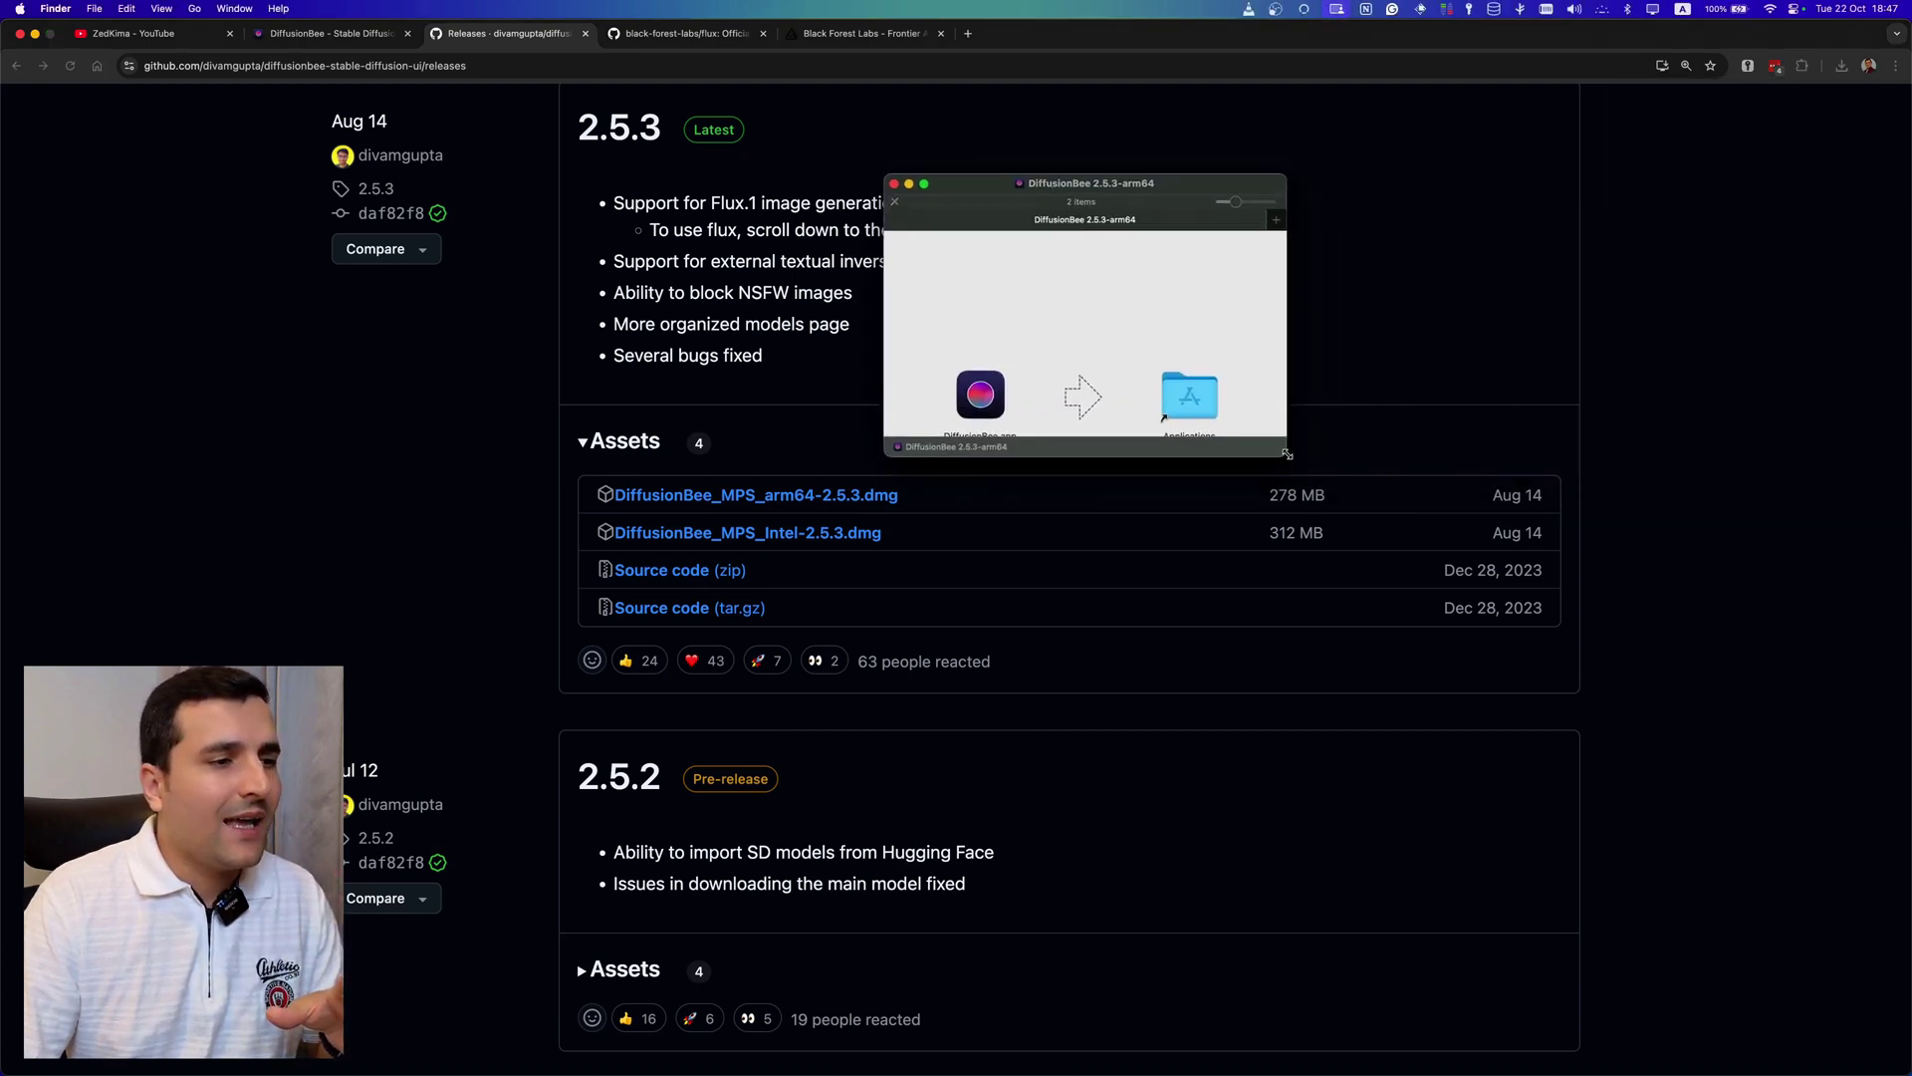
pyautogui.moveTo(1288, 454); pyautogui.dragTo(1340, 591)
pyautogui.moveTo(980, 395); pyautogui.dragTo(1180, 392)
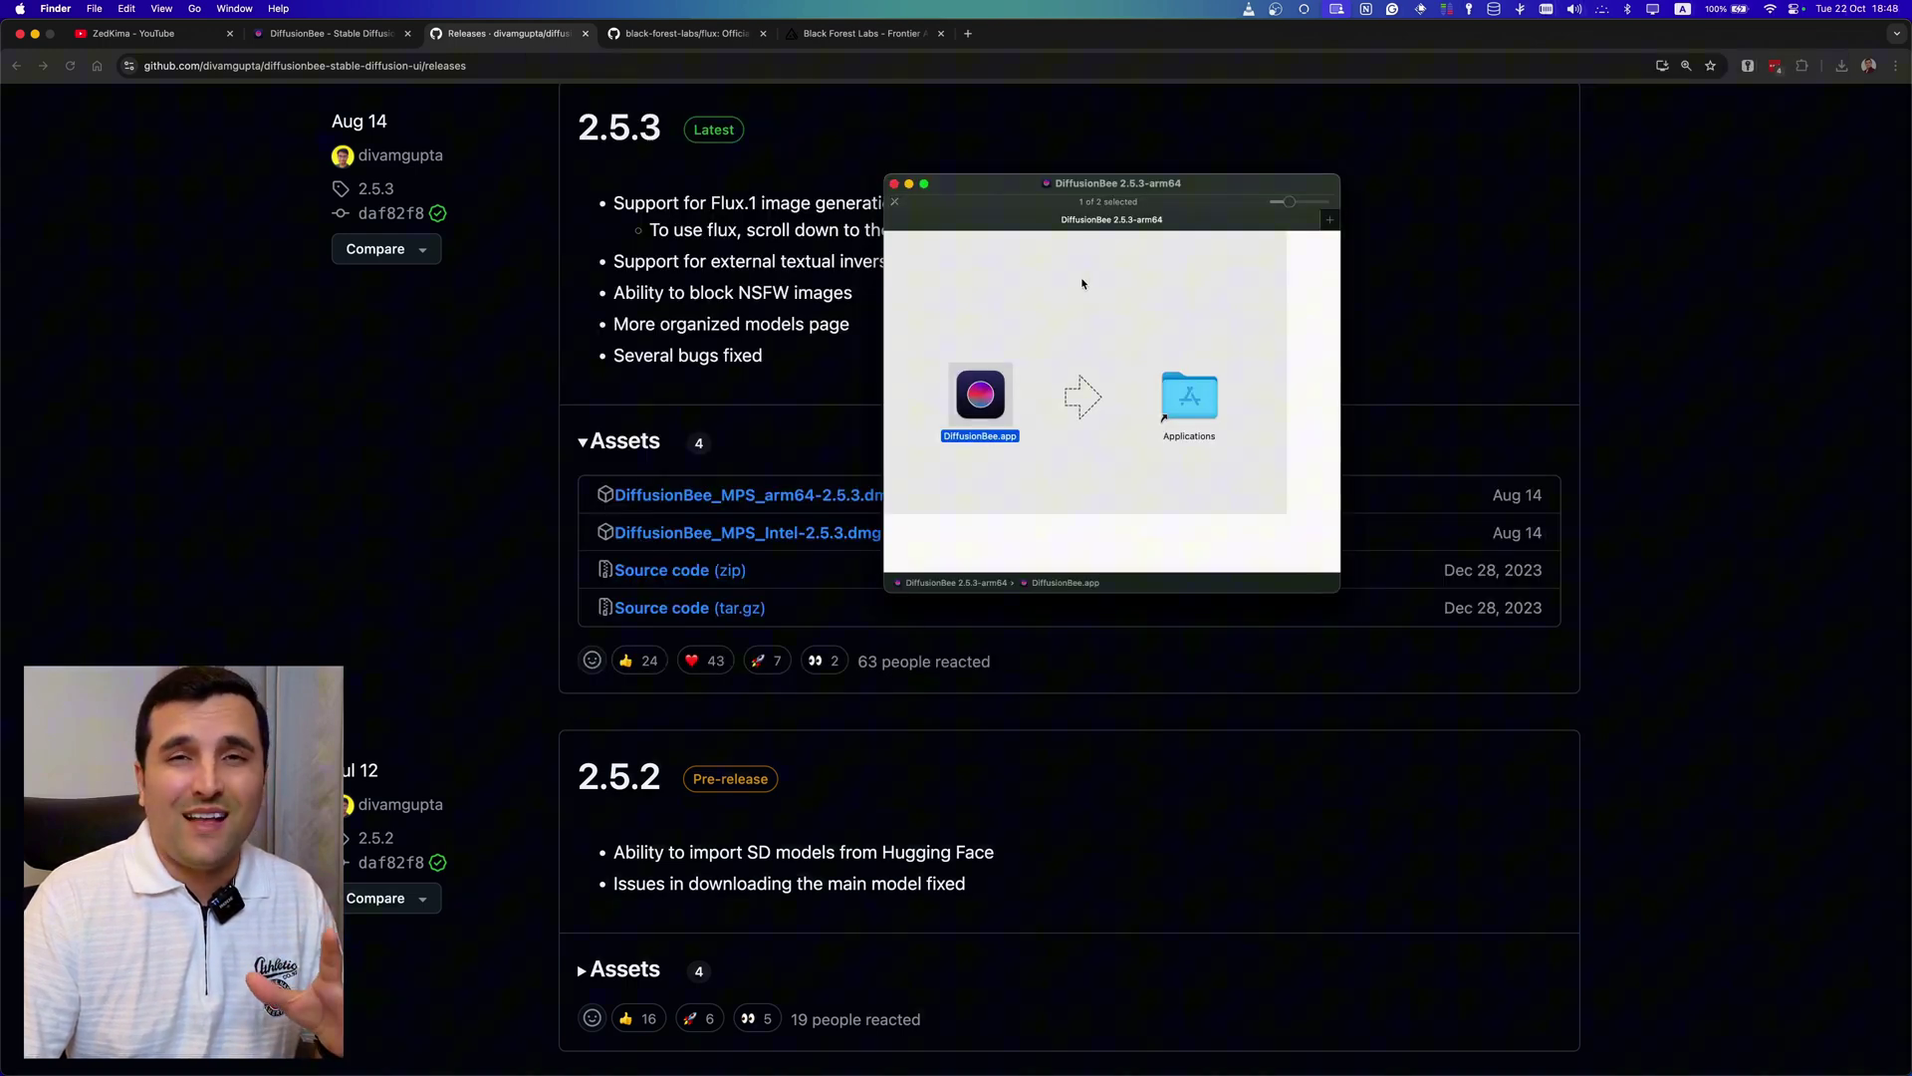
pyautogui.click(894, 185)
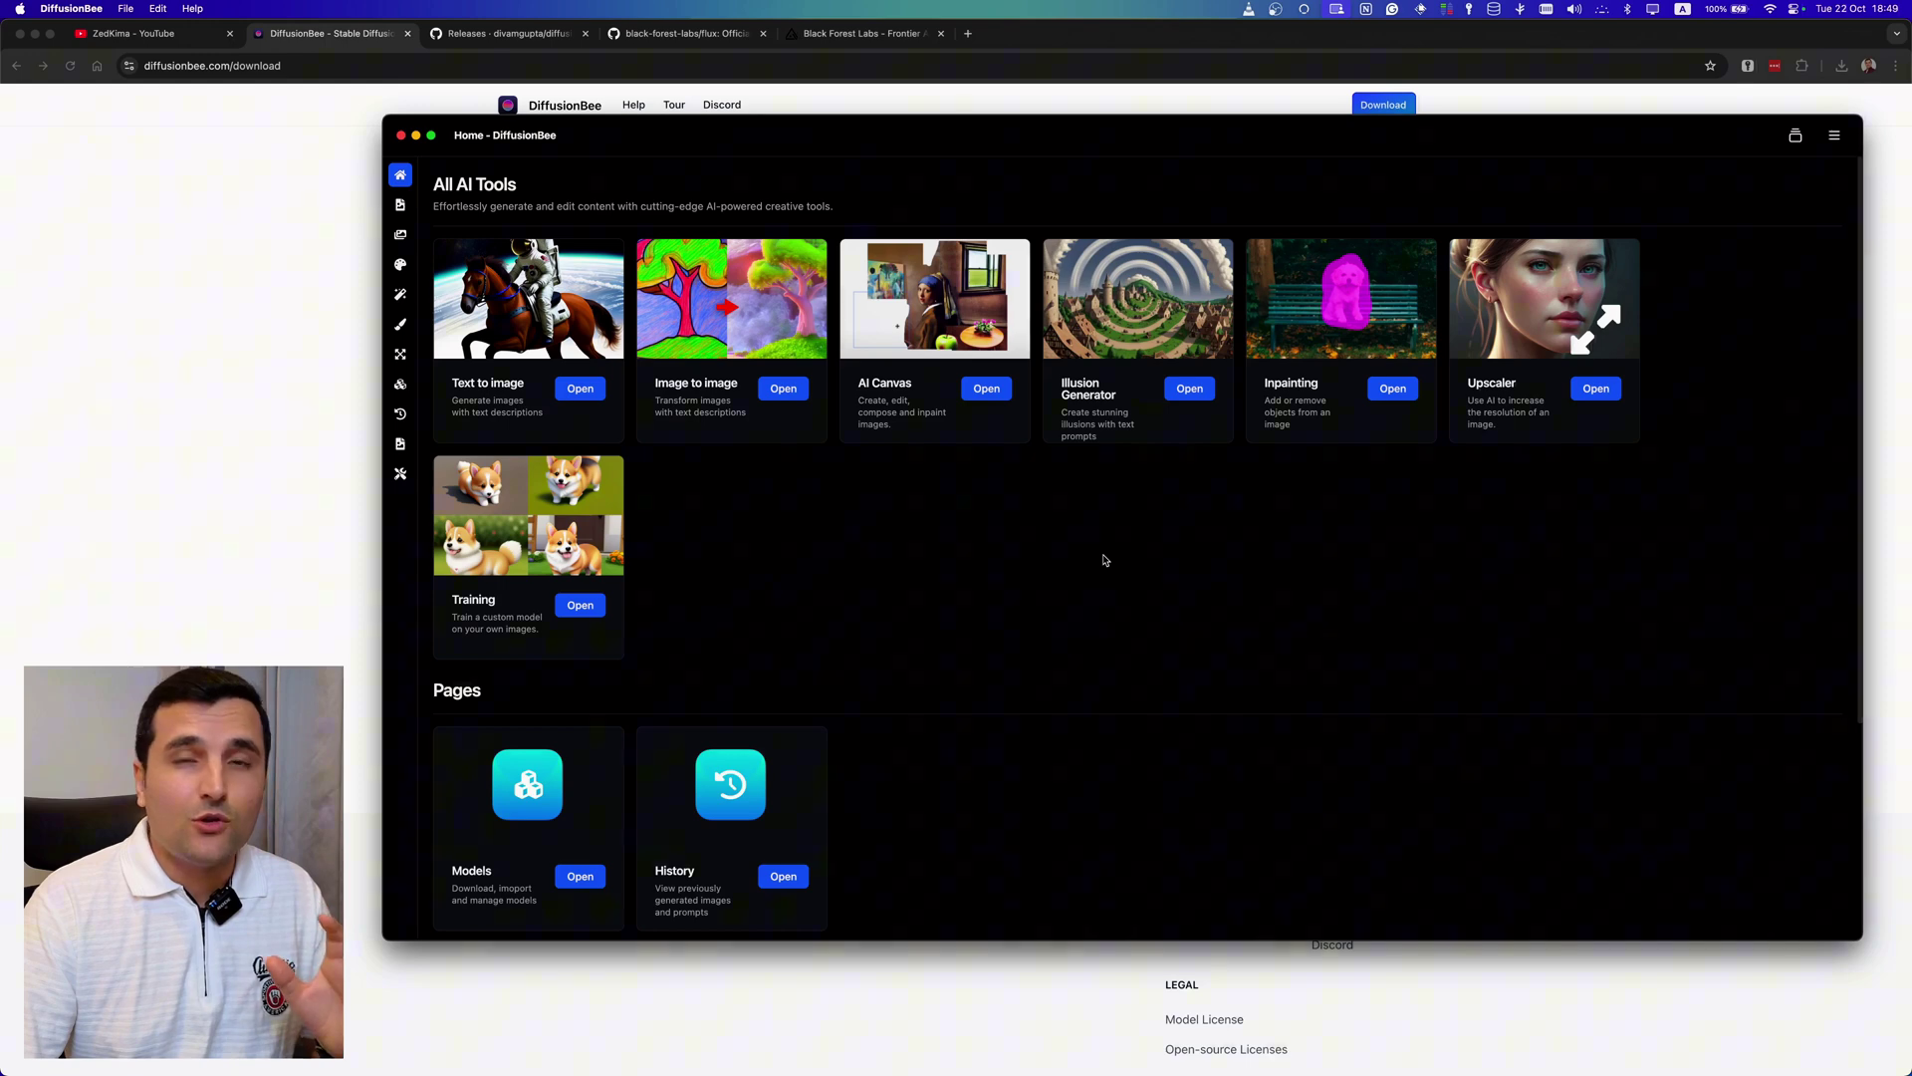
# Scroll the DiffusionBee Home screen down to the Miscellaneous section containing Flux
pyautogui.scroll(-3, 1101, 528)
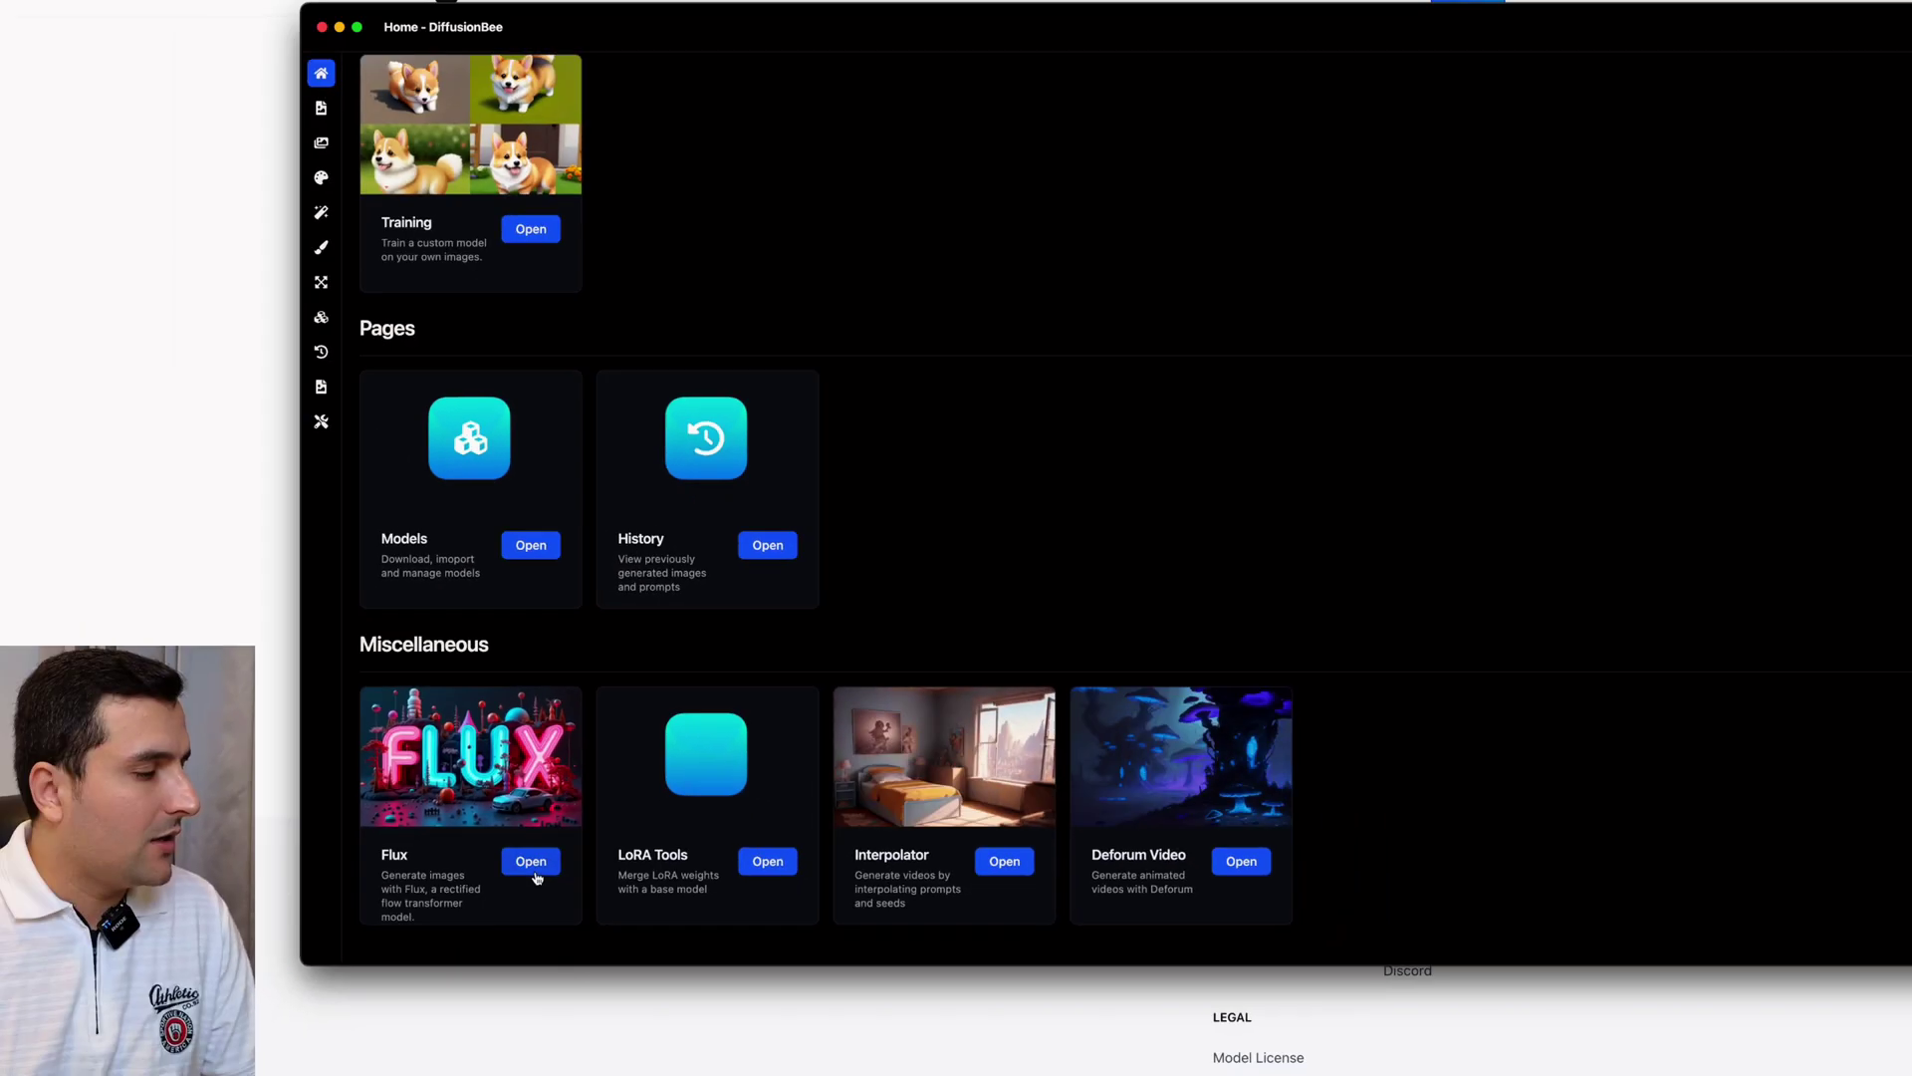
# Open the Flux tool and scroll through the earlier generated images
pyautogui.click(359, 898)
pyautogui.scroll(5, 1046, 200)
pyautogui.scroll(10, 972, 396)
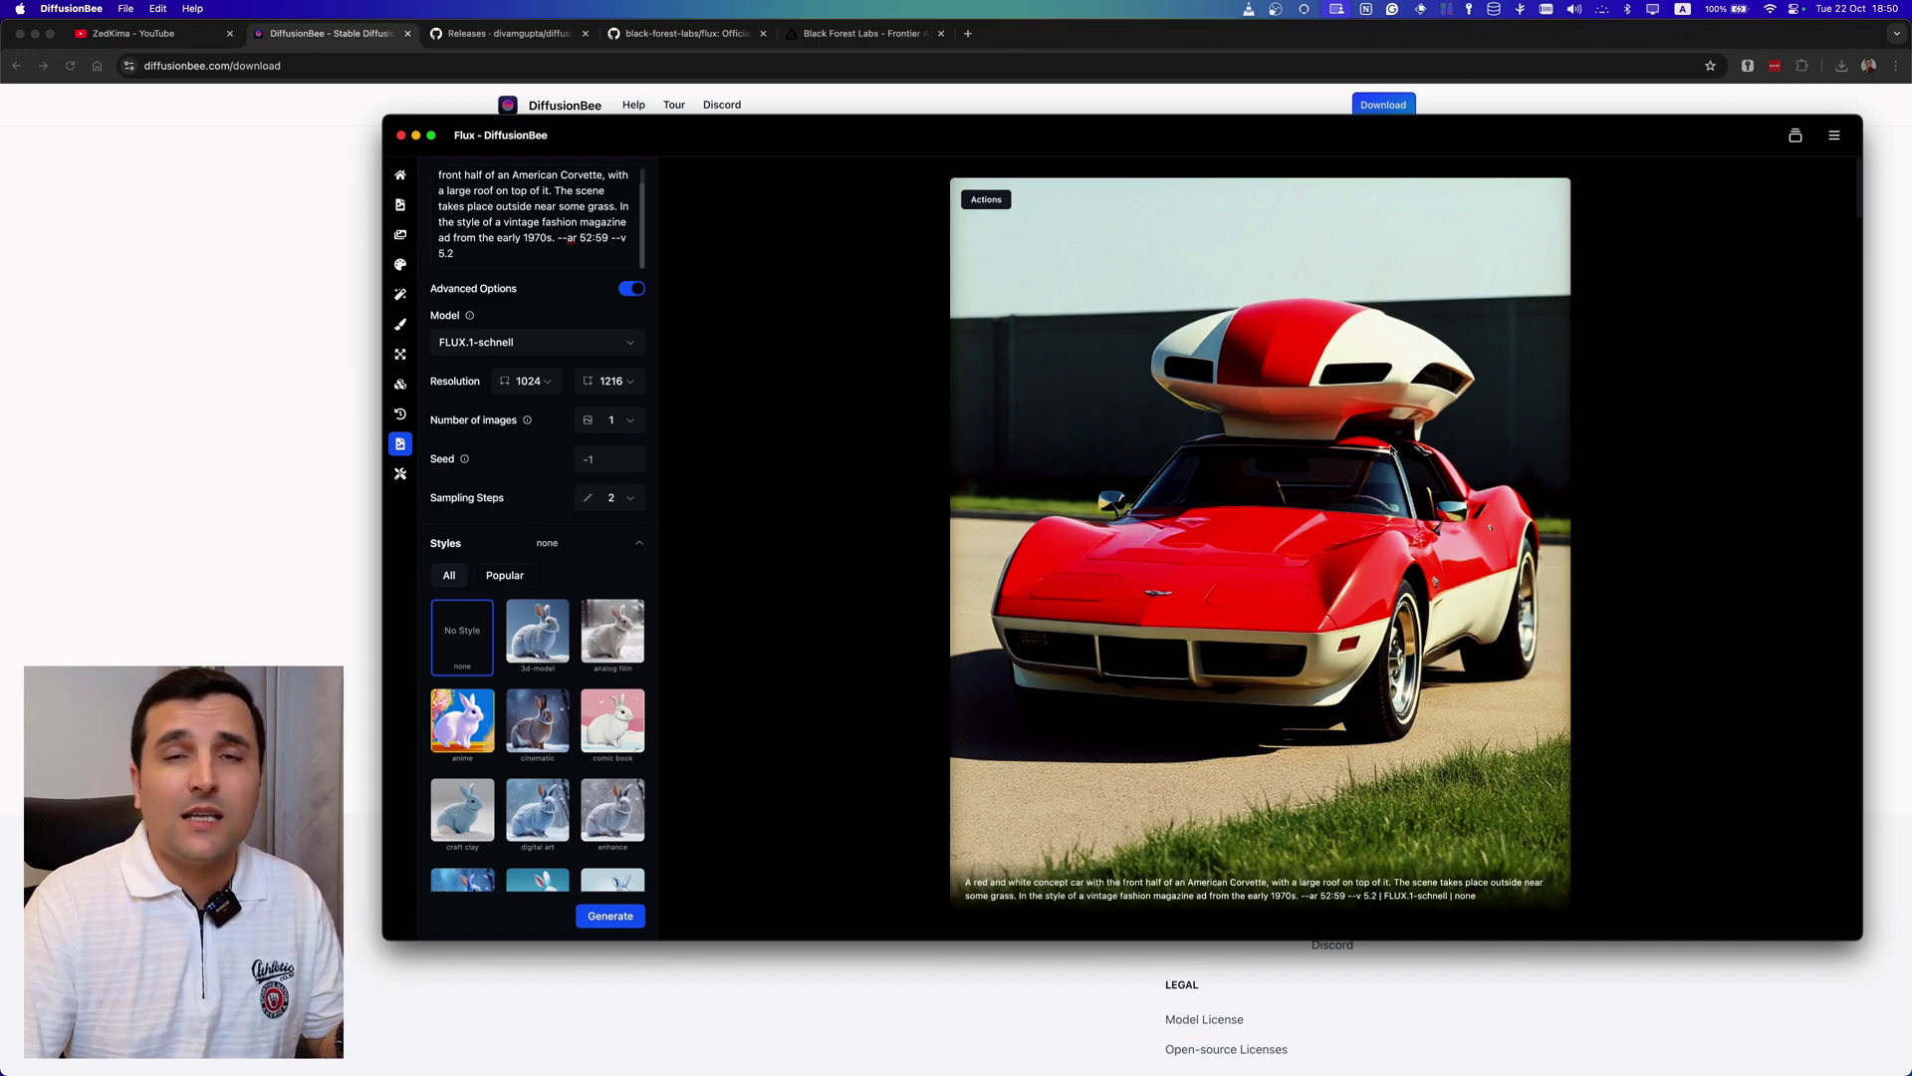
pyautogui.scroll(-10, 1410, 445)
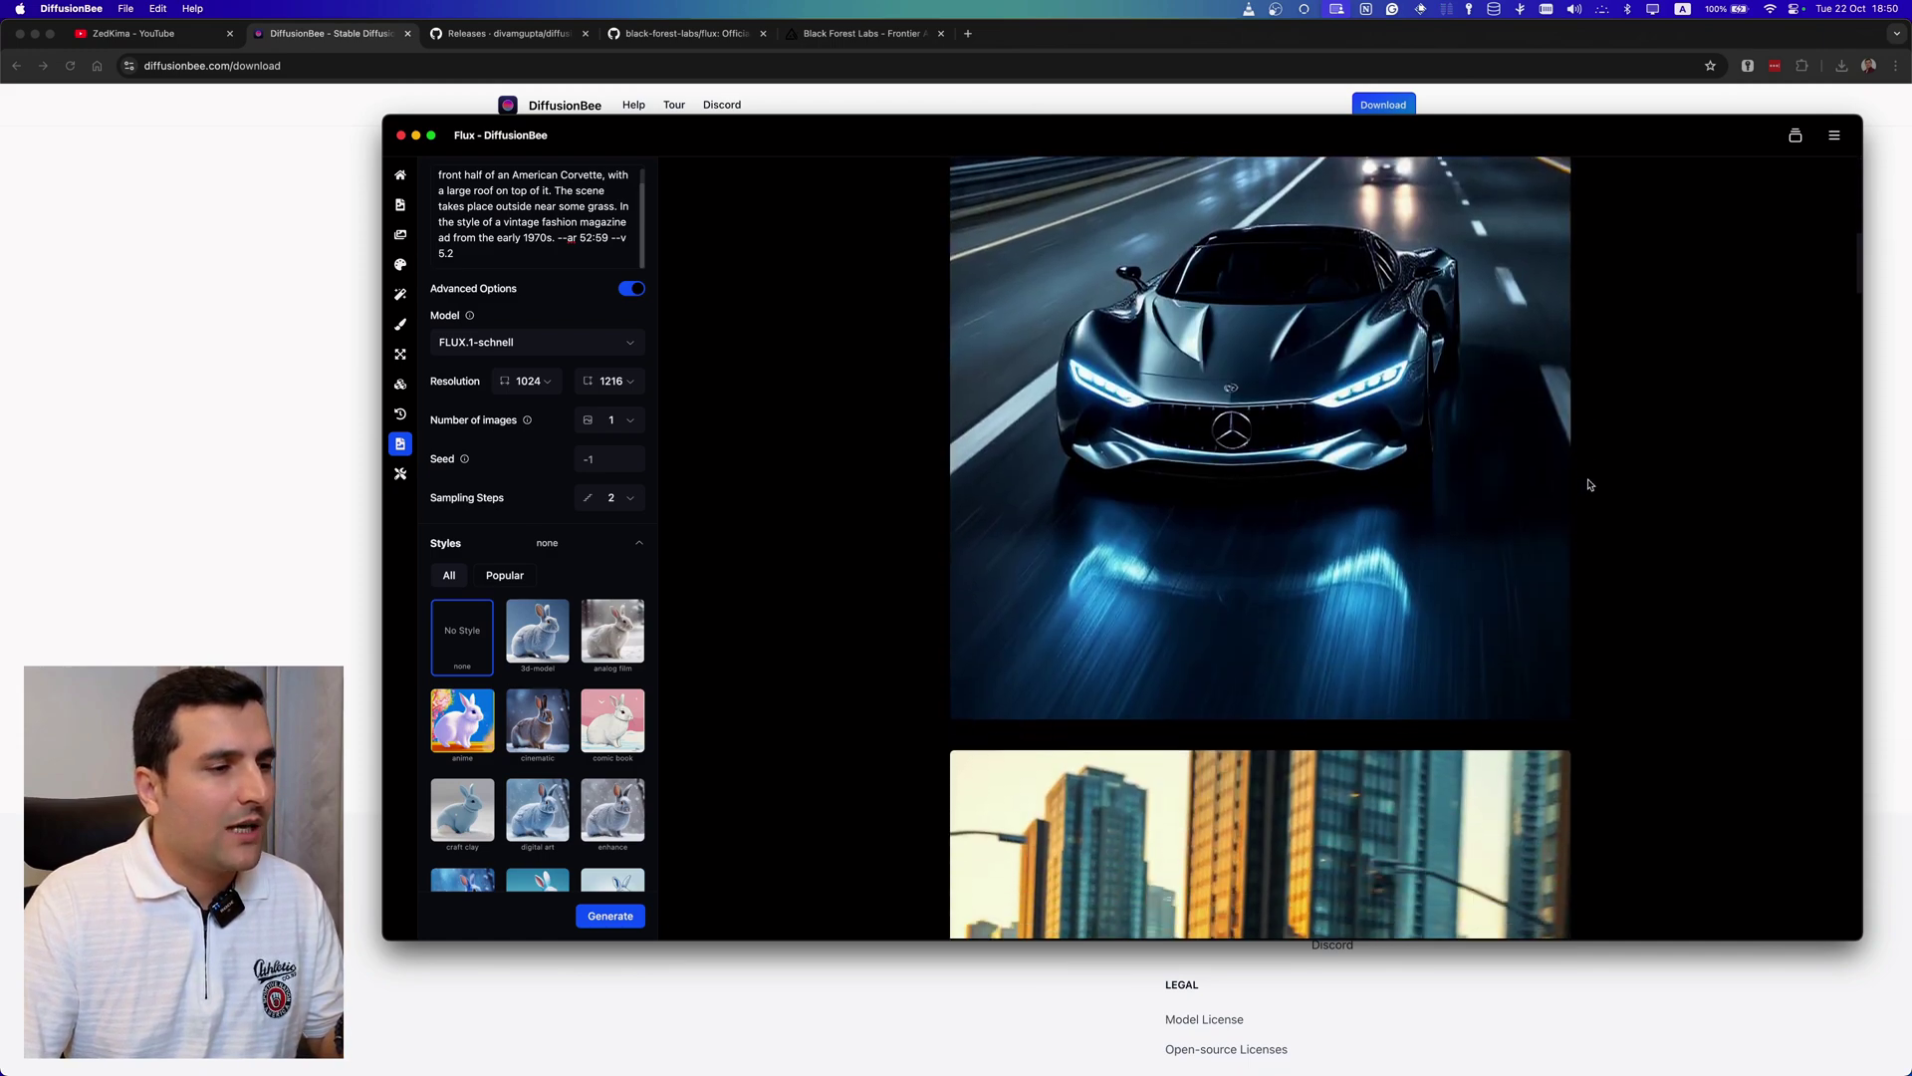
pyautogui.scroll(-10, 1590, 485)
pyautogui.scroll(-10, 1617, 498)
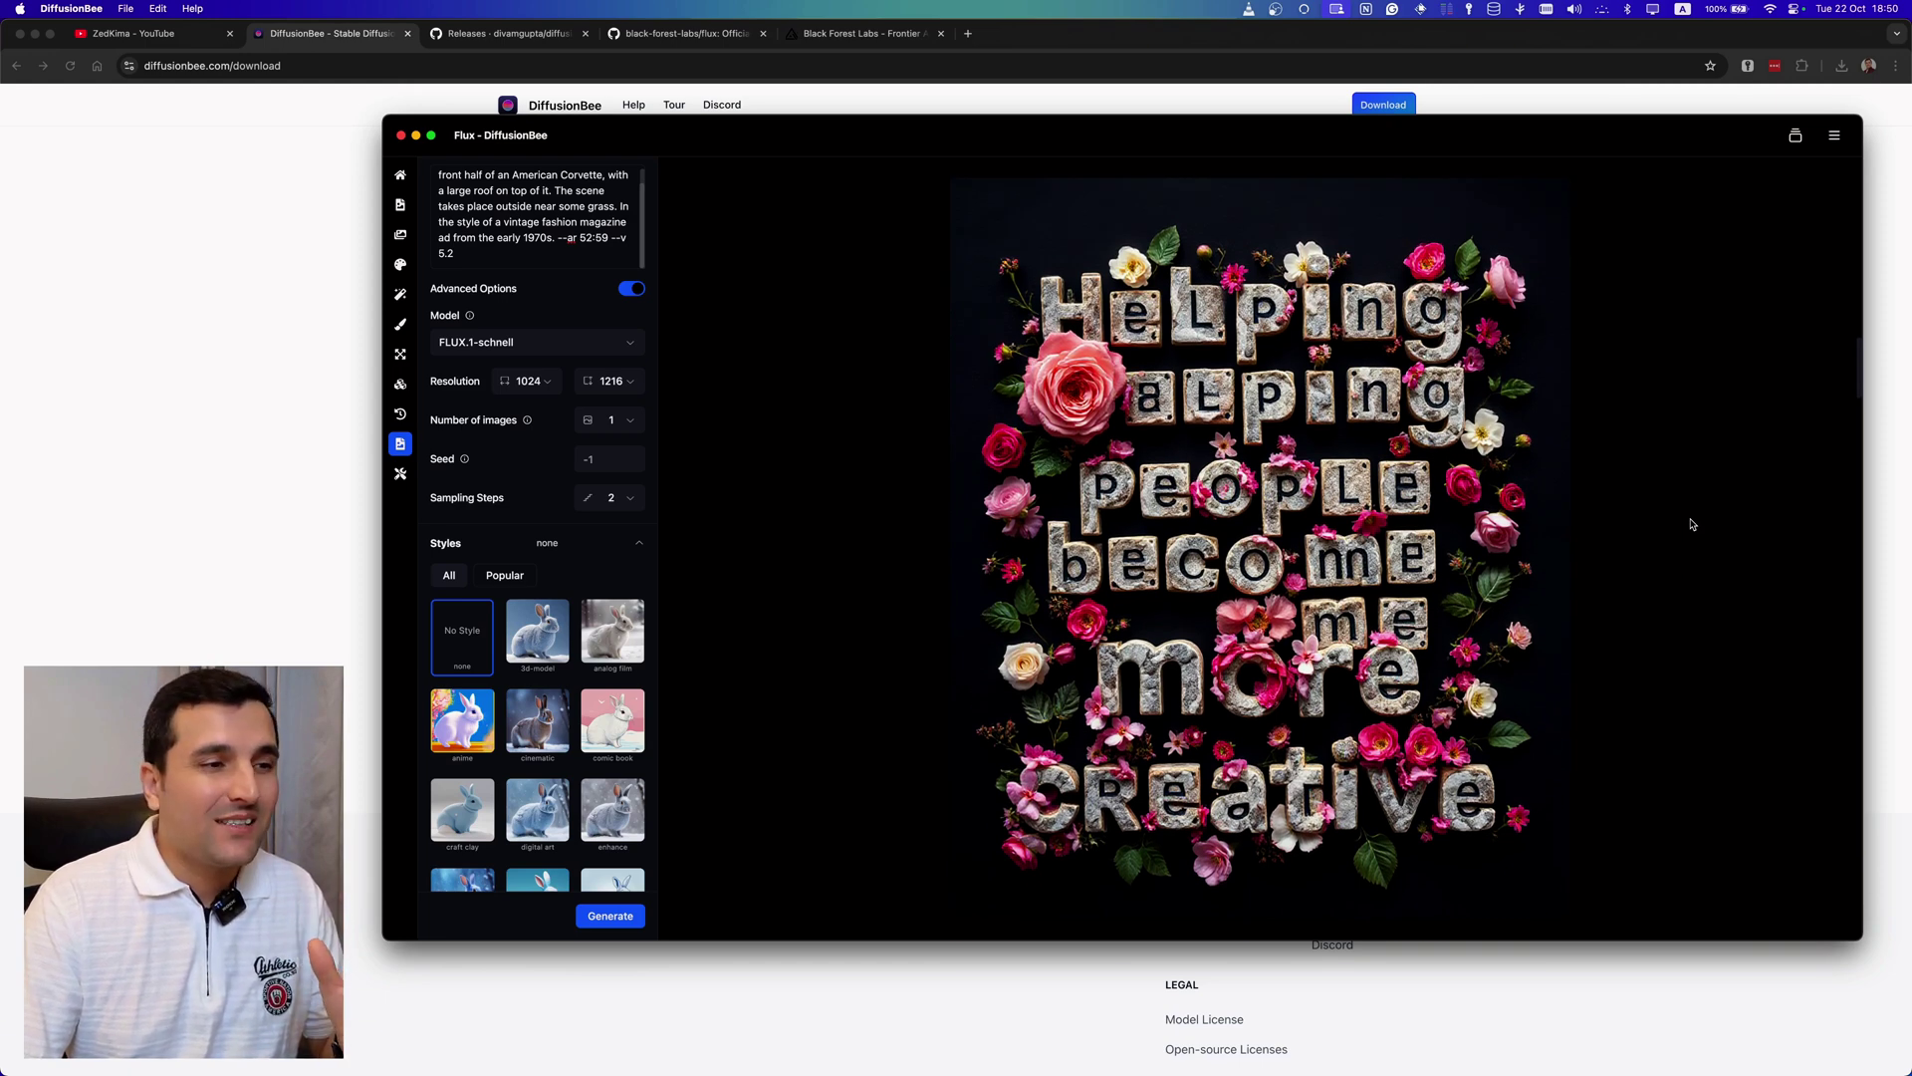
# Keep browsing the Flux image history, then switch to the PromptHero tab in Chrome
pyautogui.moveTo(1300, 416)
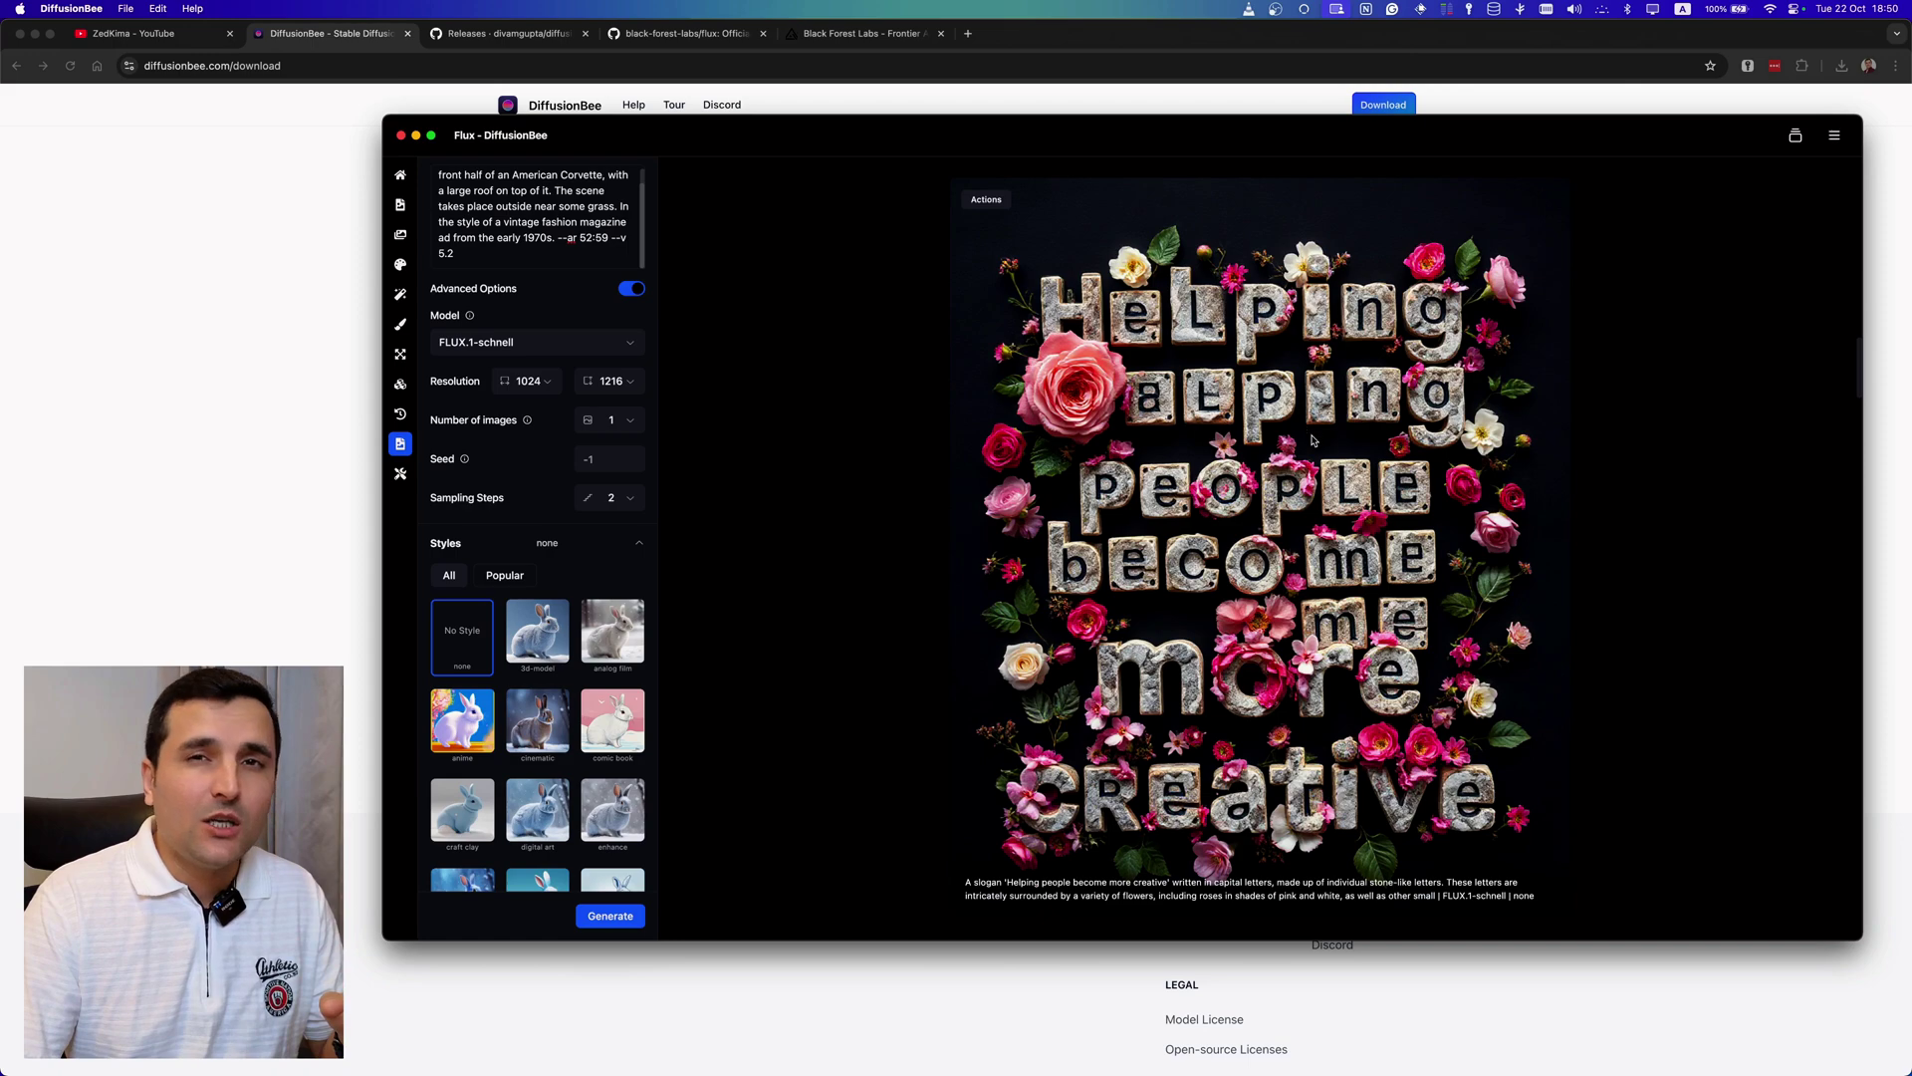
pyautogui.scroll(-3, 1535, 522)
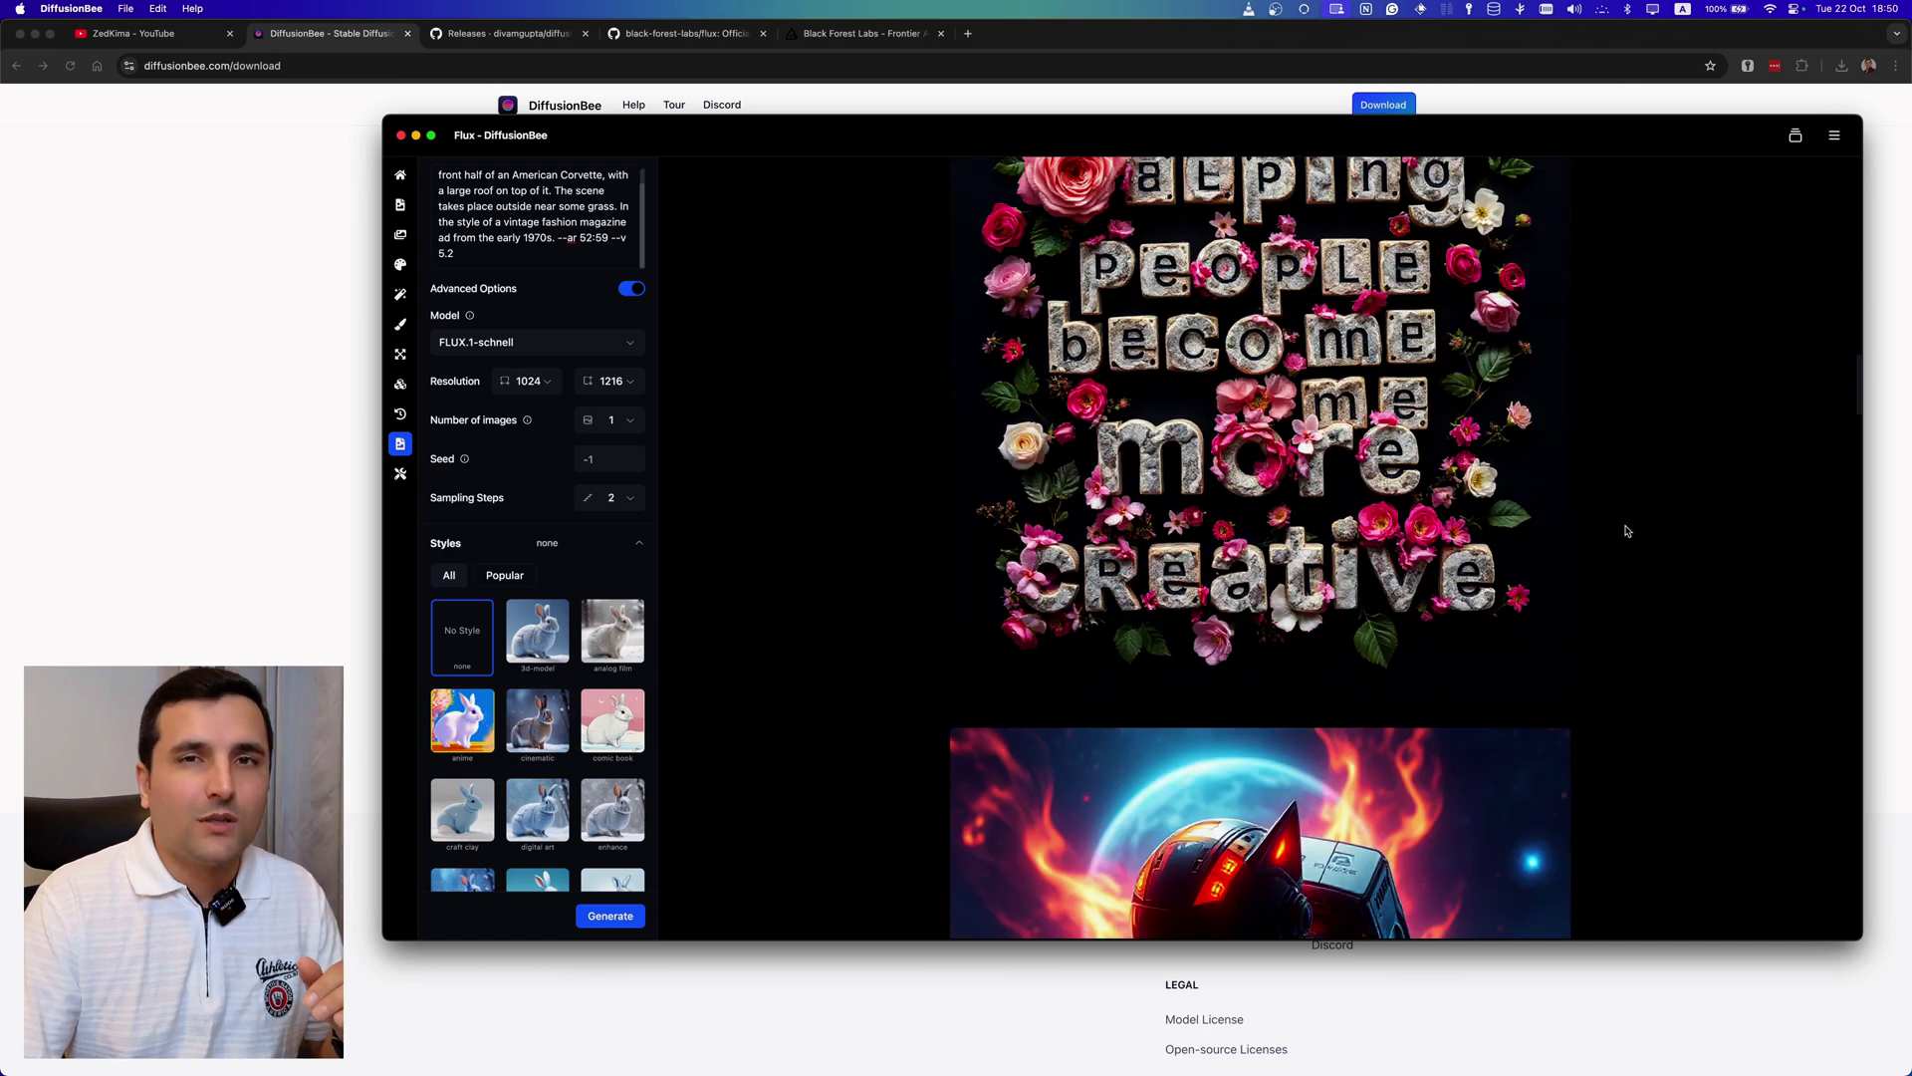
pyautogui.scroll(-5, 1627, 530)
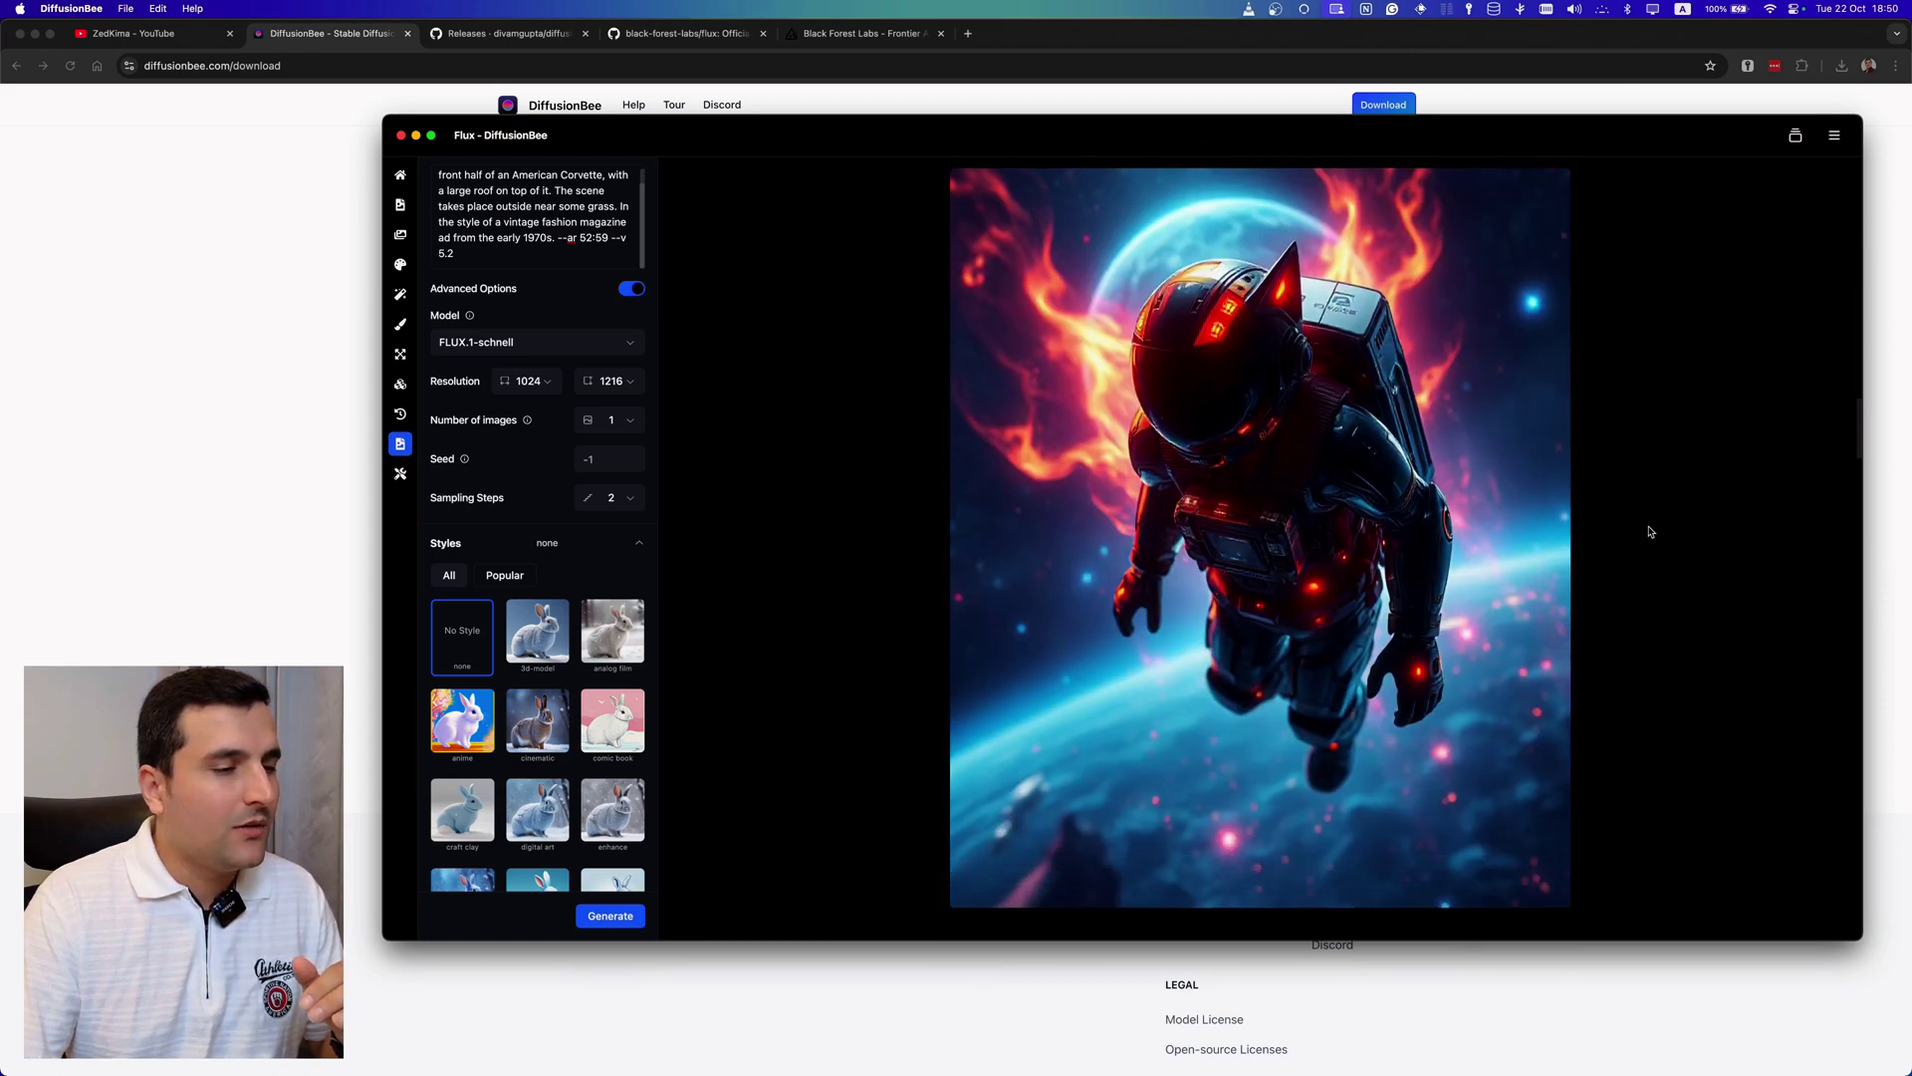
pyautogui.scroll(-15, 1650, 531)
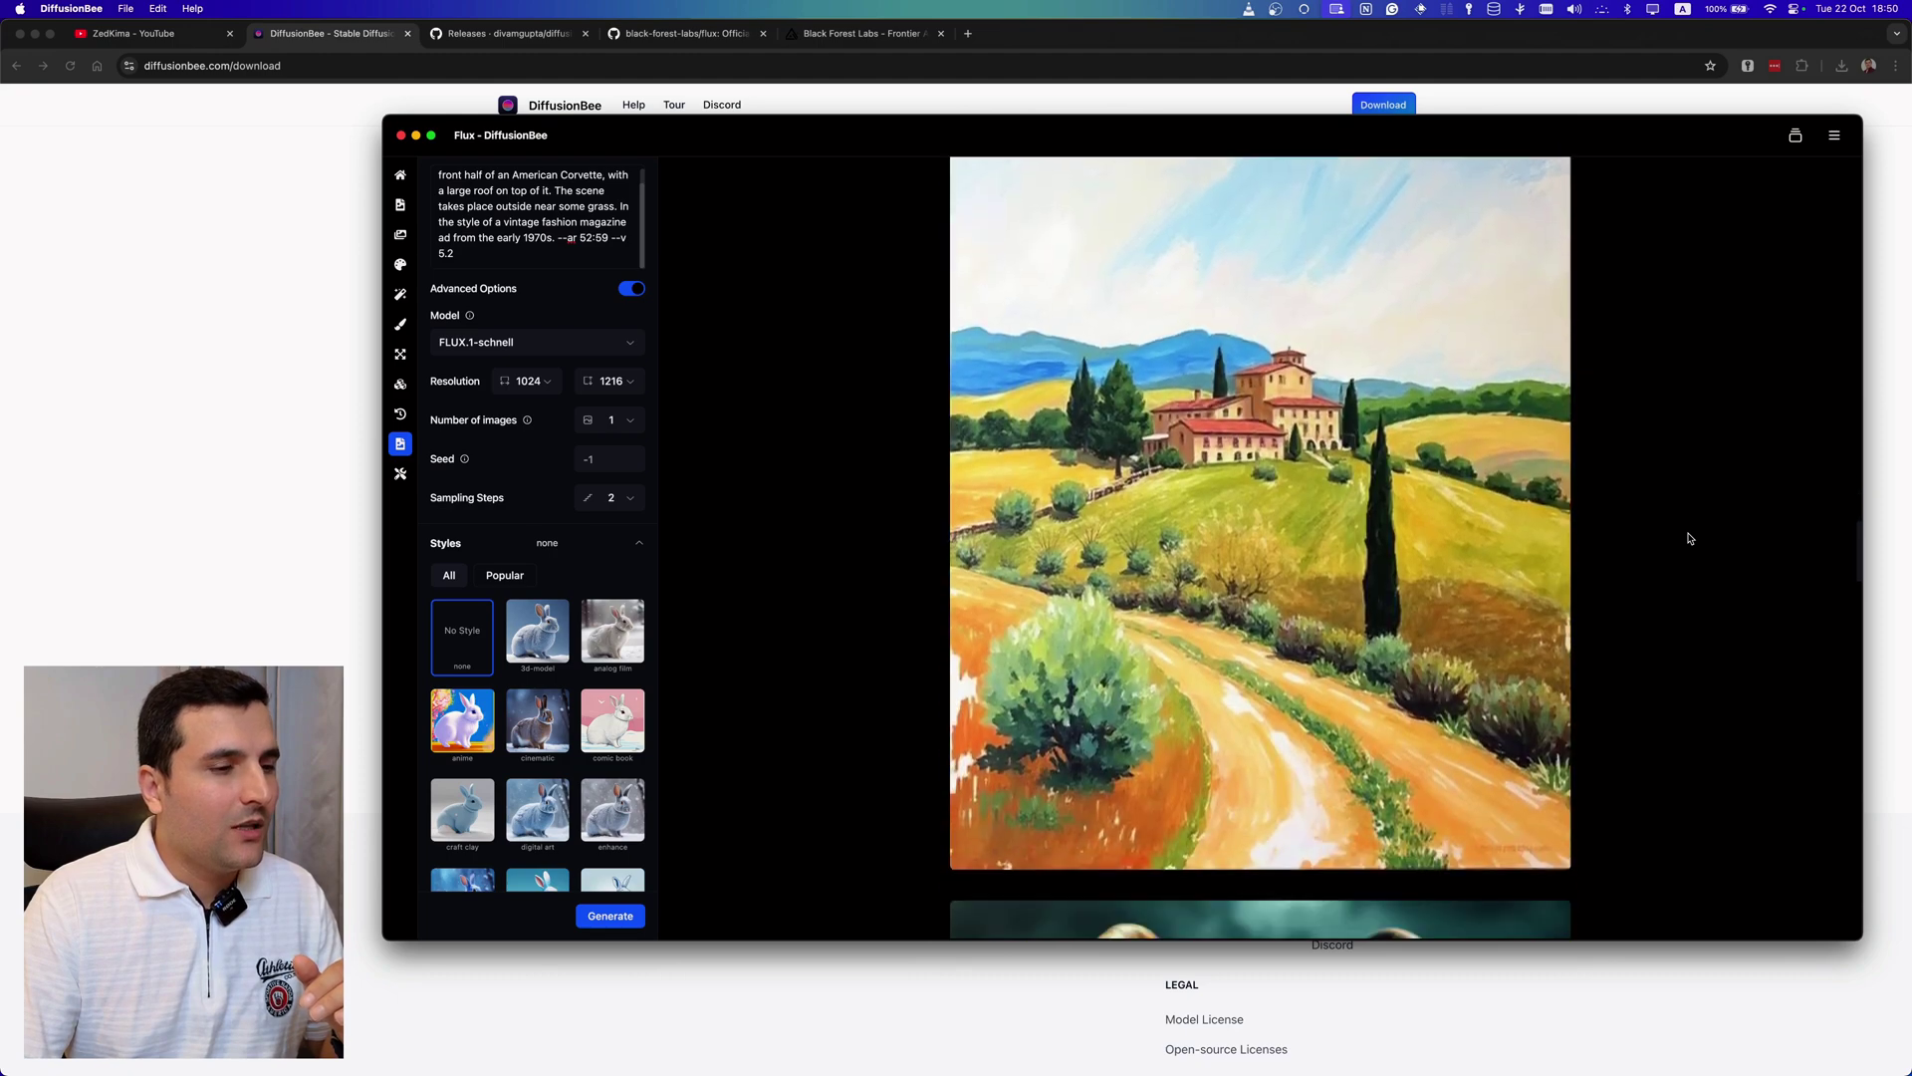
pyautogui.scroll(-7, 1689, 538)
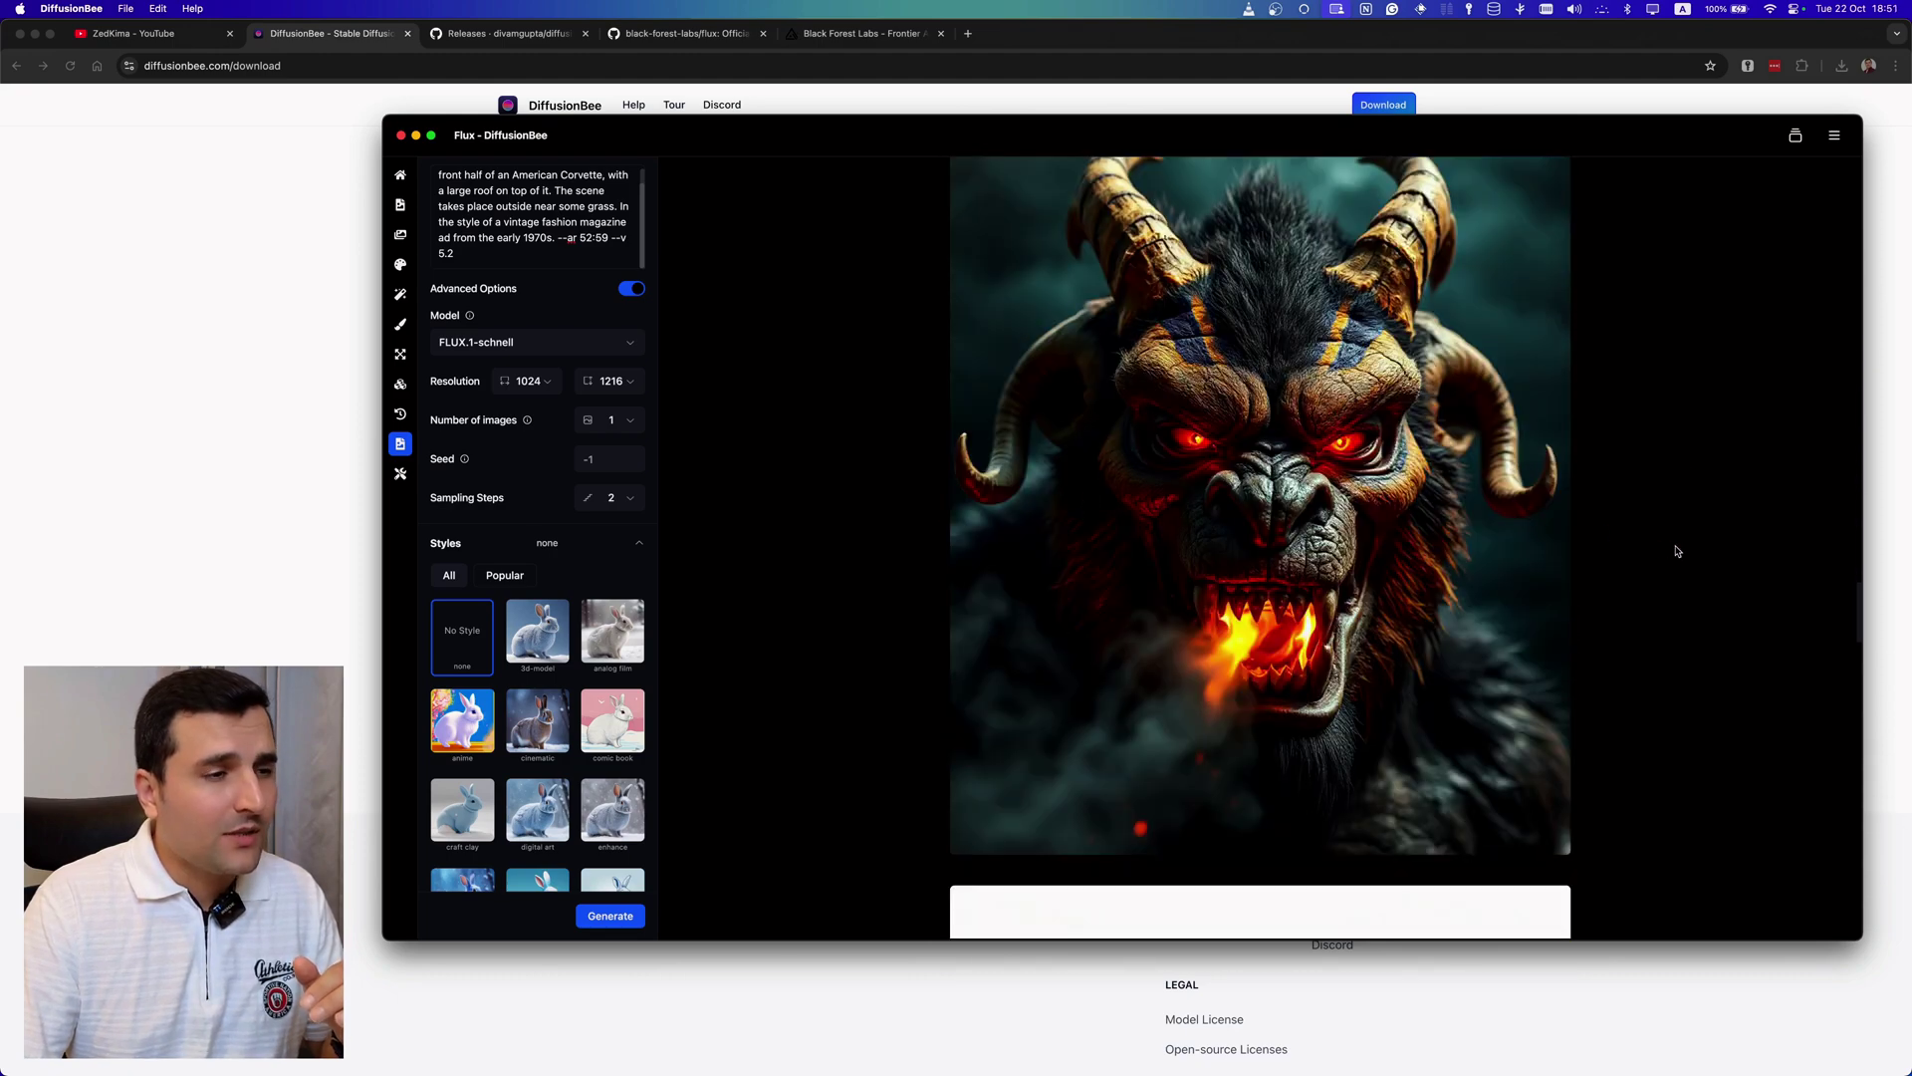
pyautogui.scroll(-14, 1673, 540)
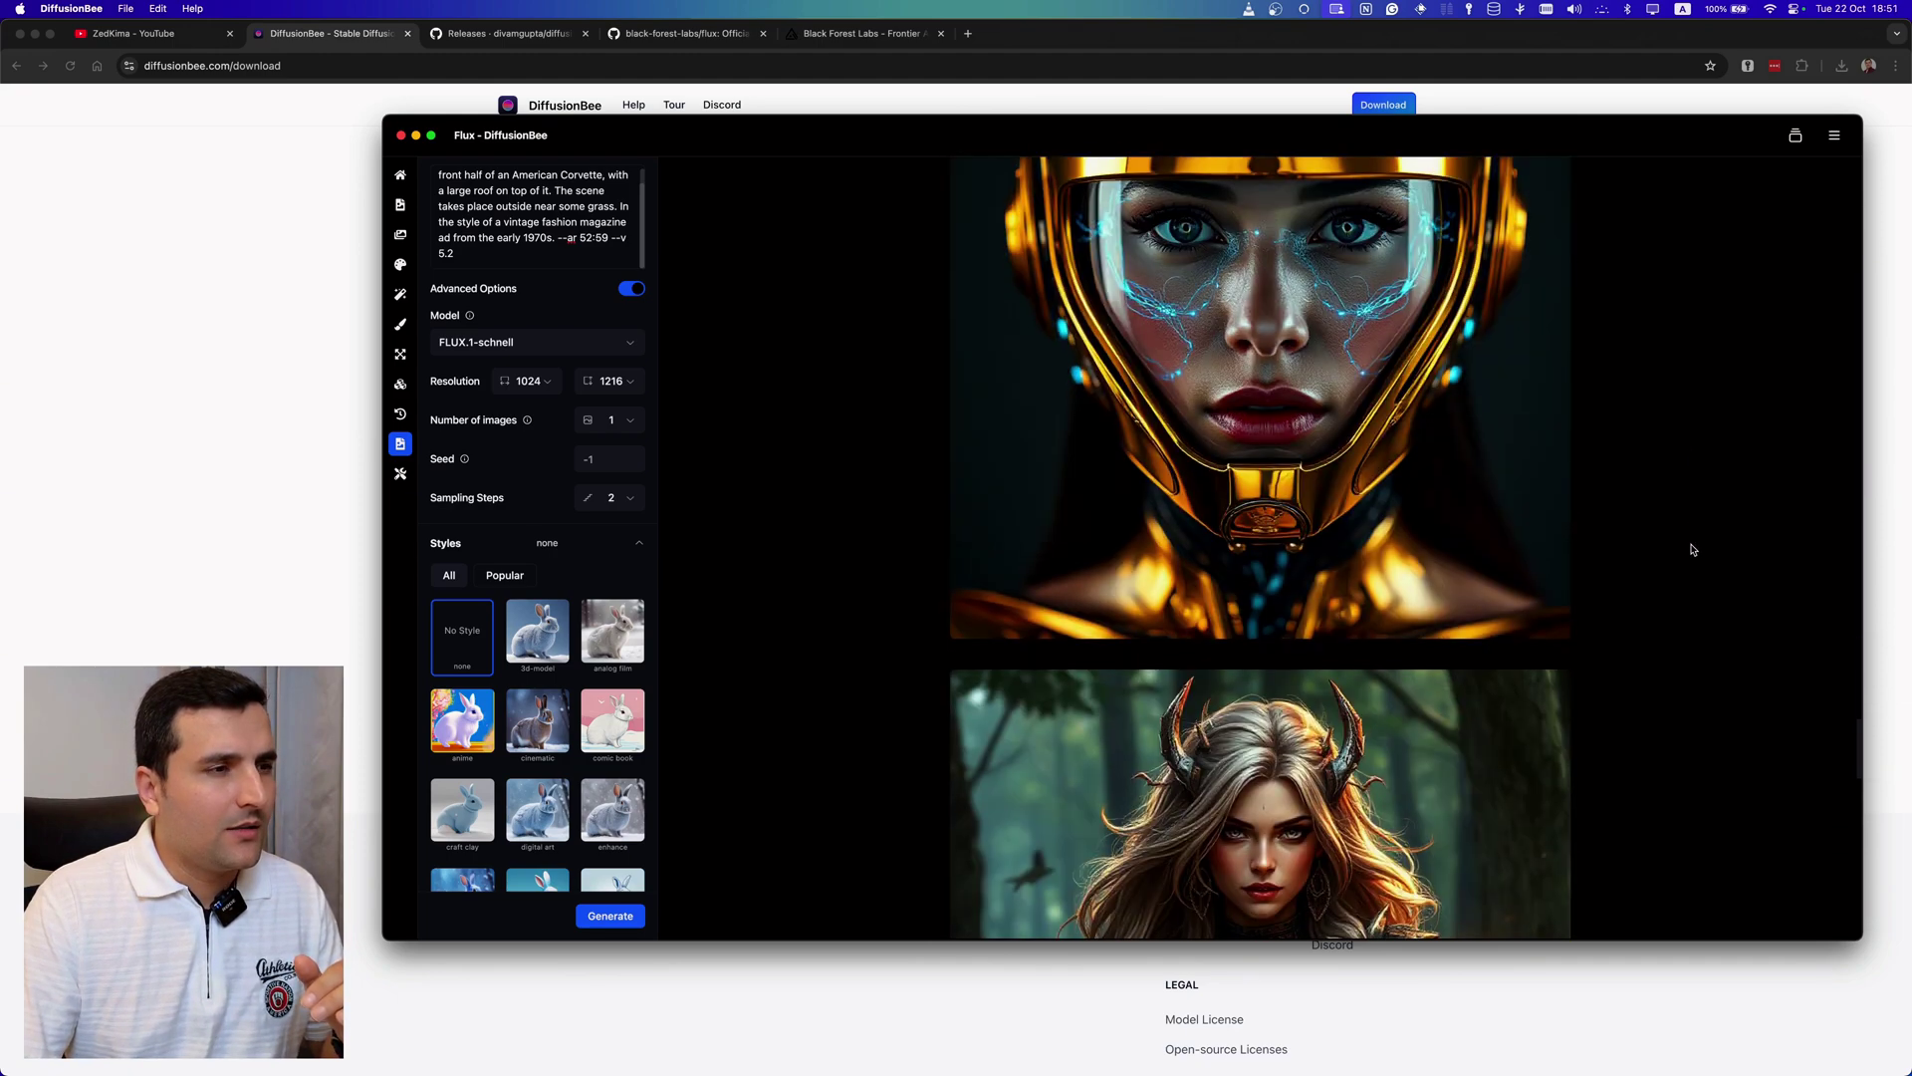
pyautogui.scroll(-15, 1690, 550)
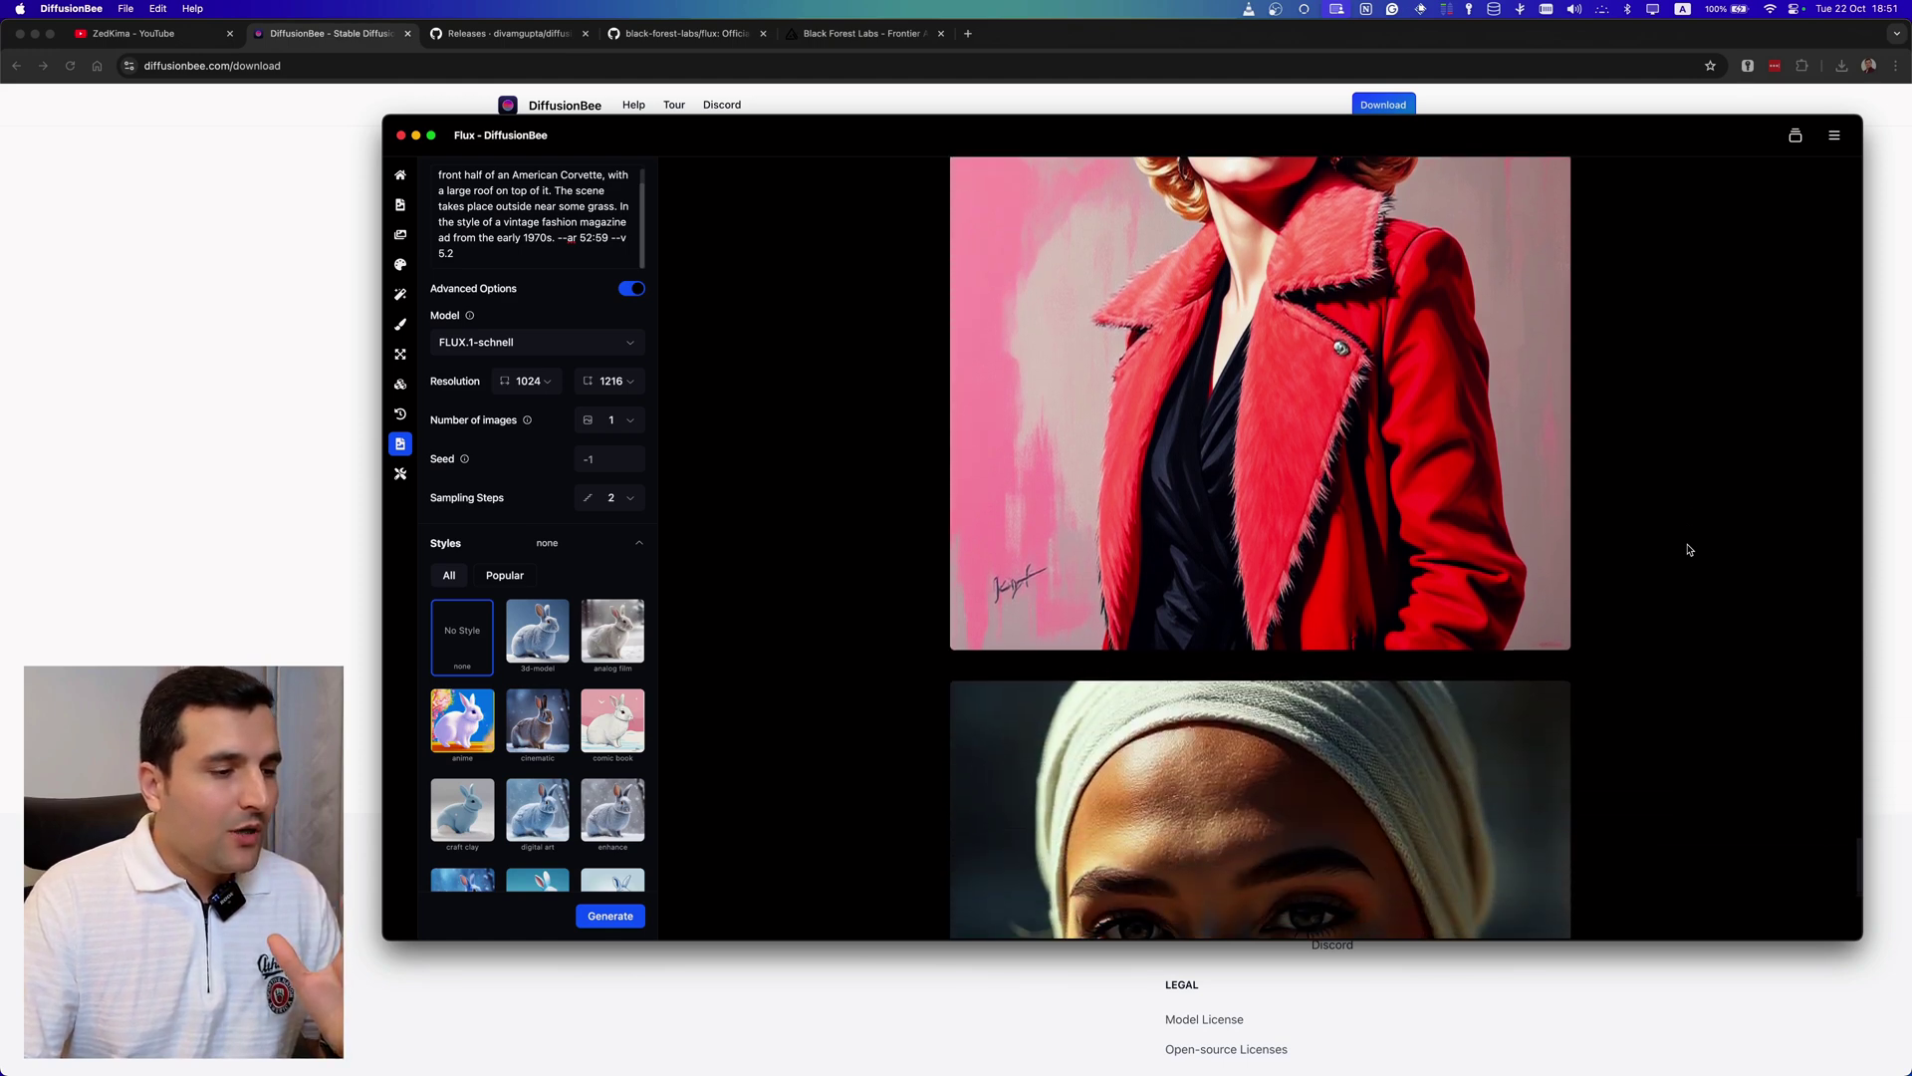
pyautogui.scroll(15, 1686, 546)
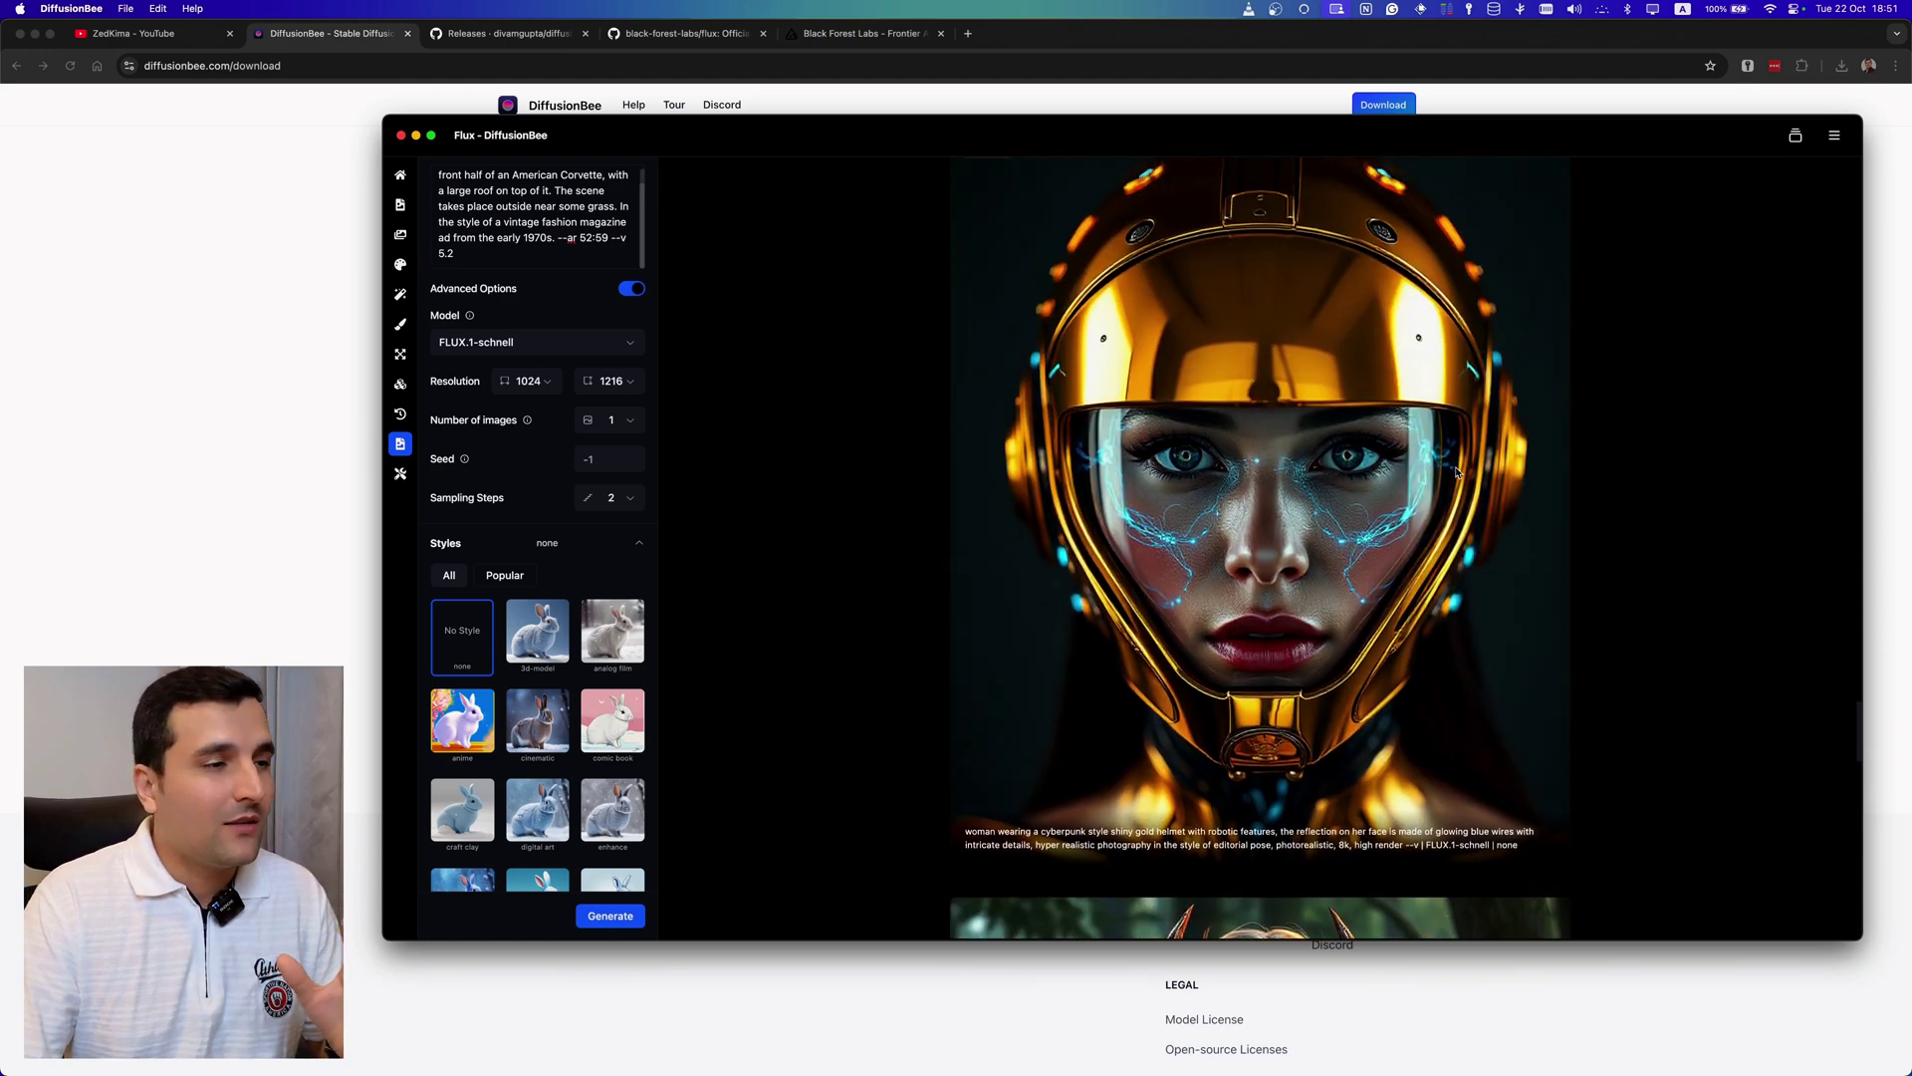
pyautogui.scroll(-1, 1398, 459)
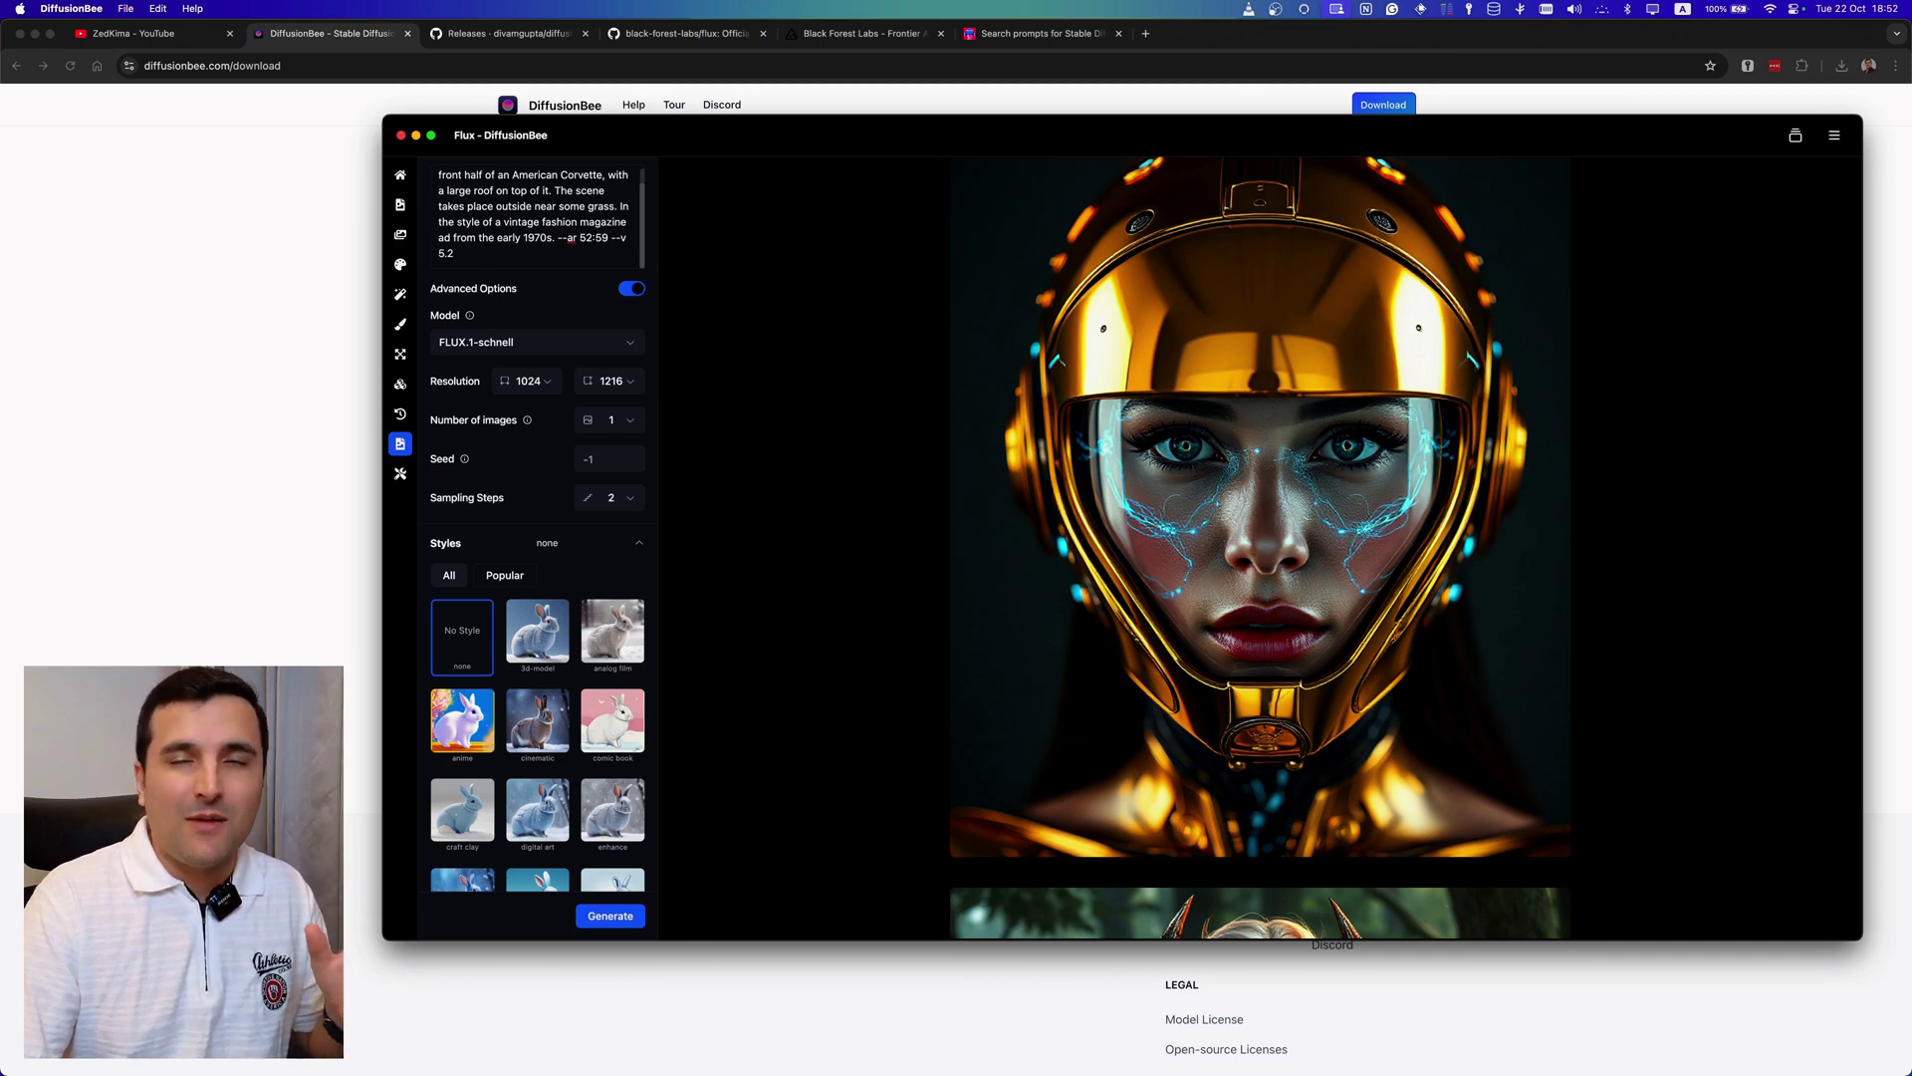
pyautogui.scroll(1, 1503, 189)
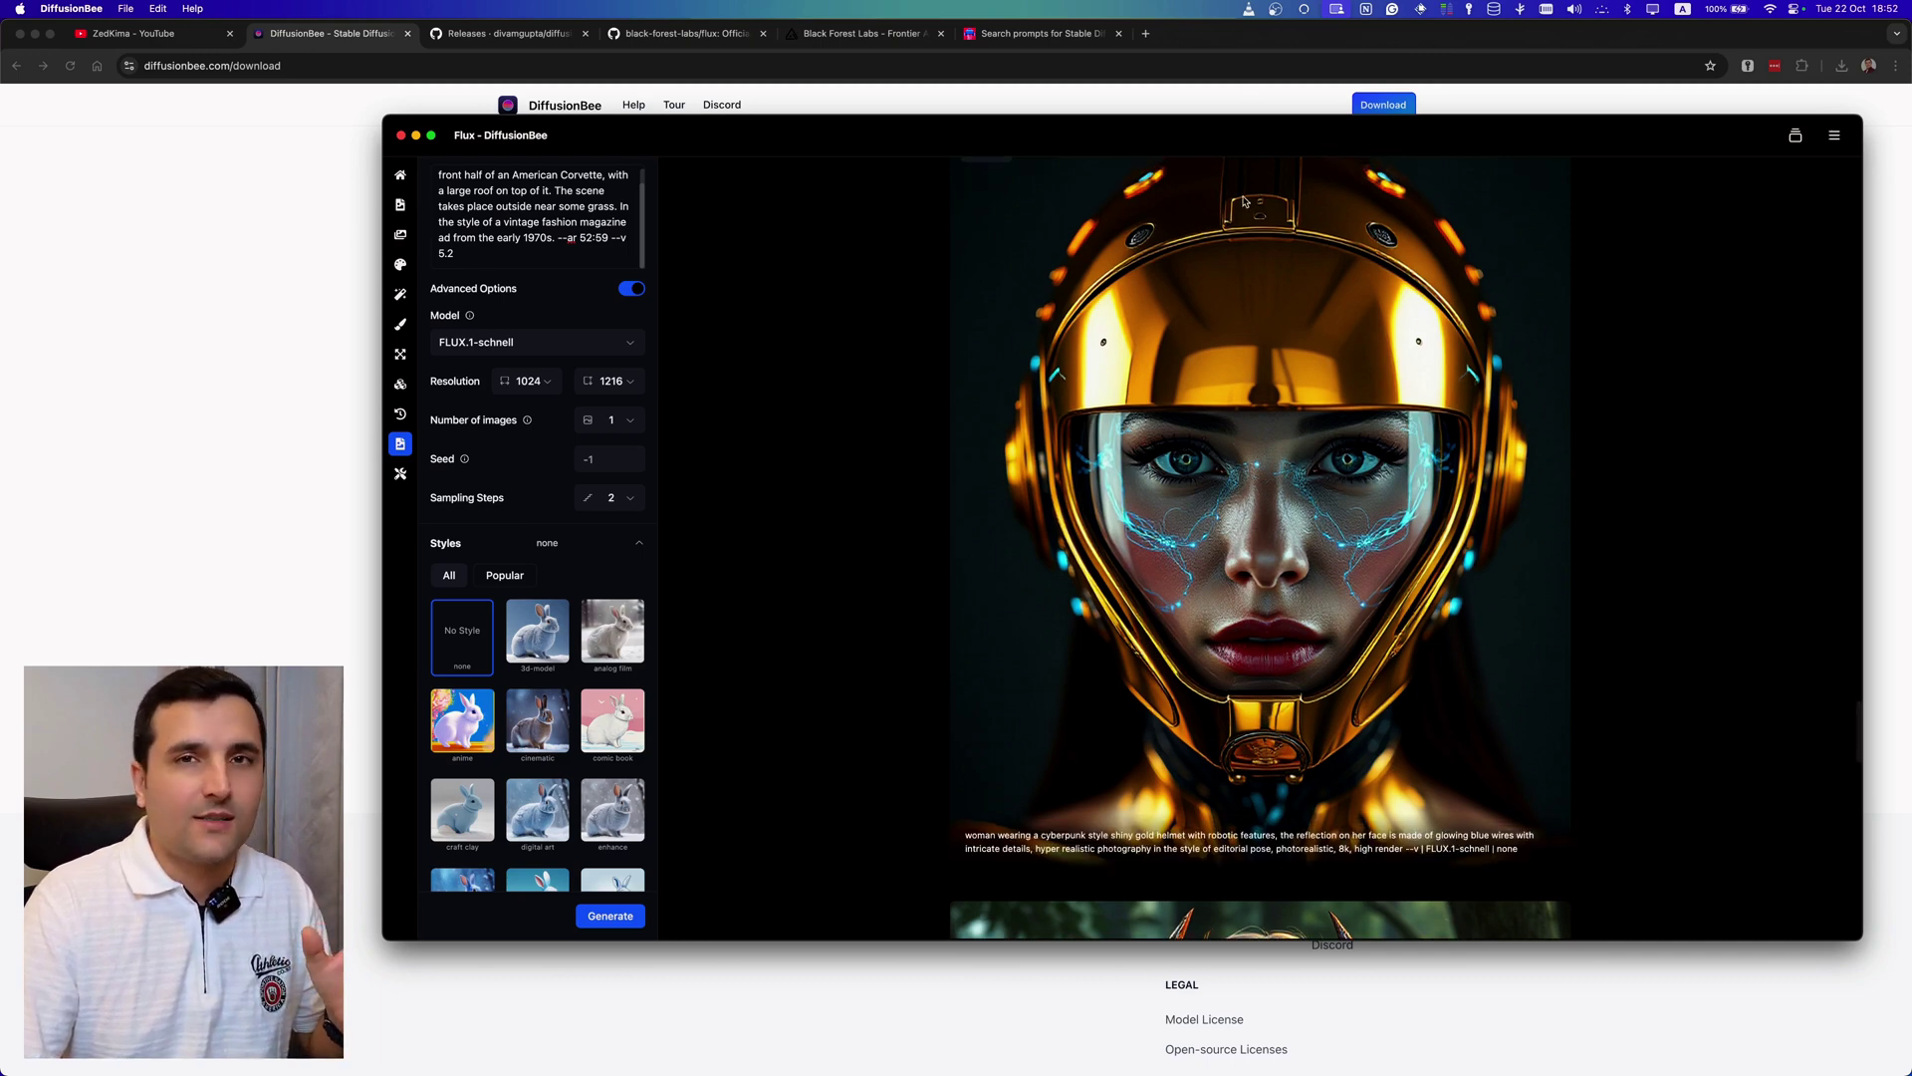
pyautogui.click(997, 38)
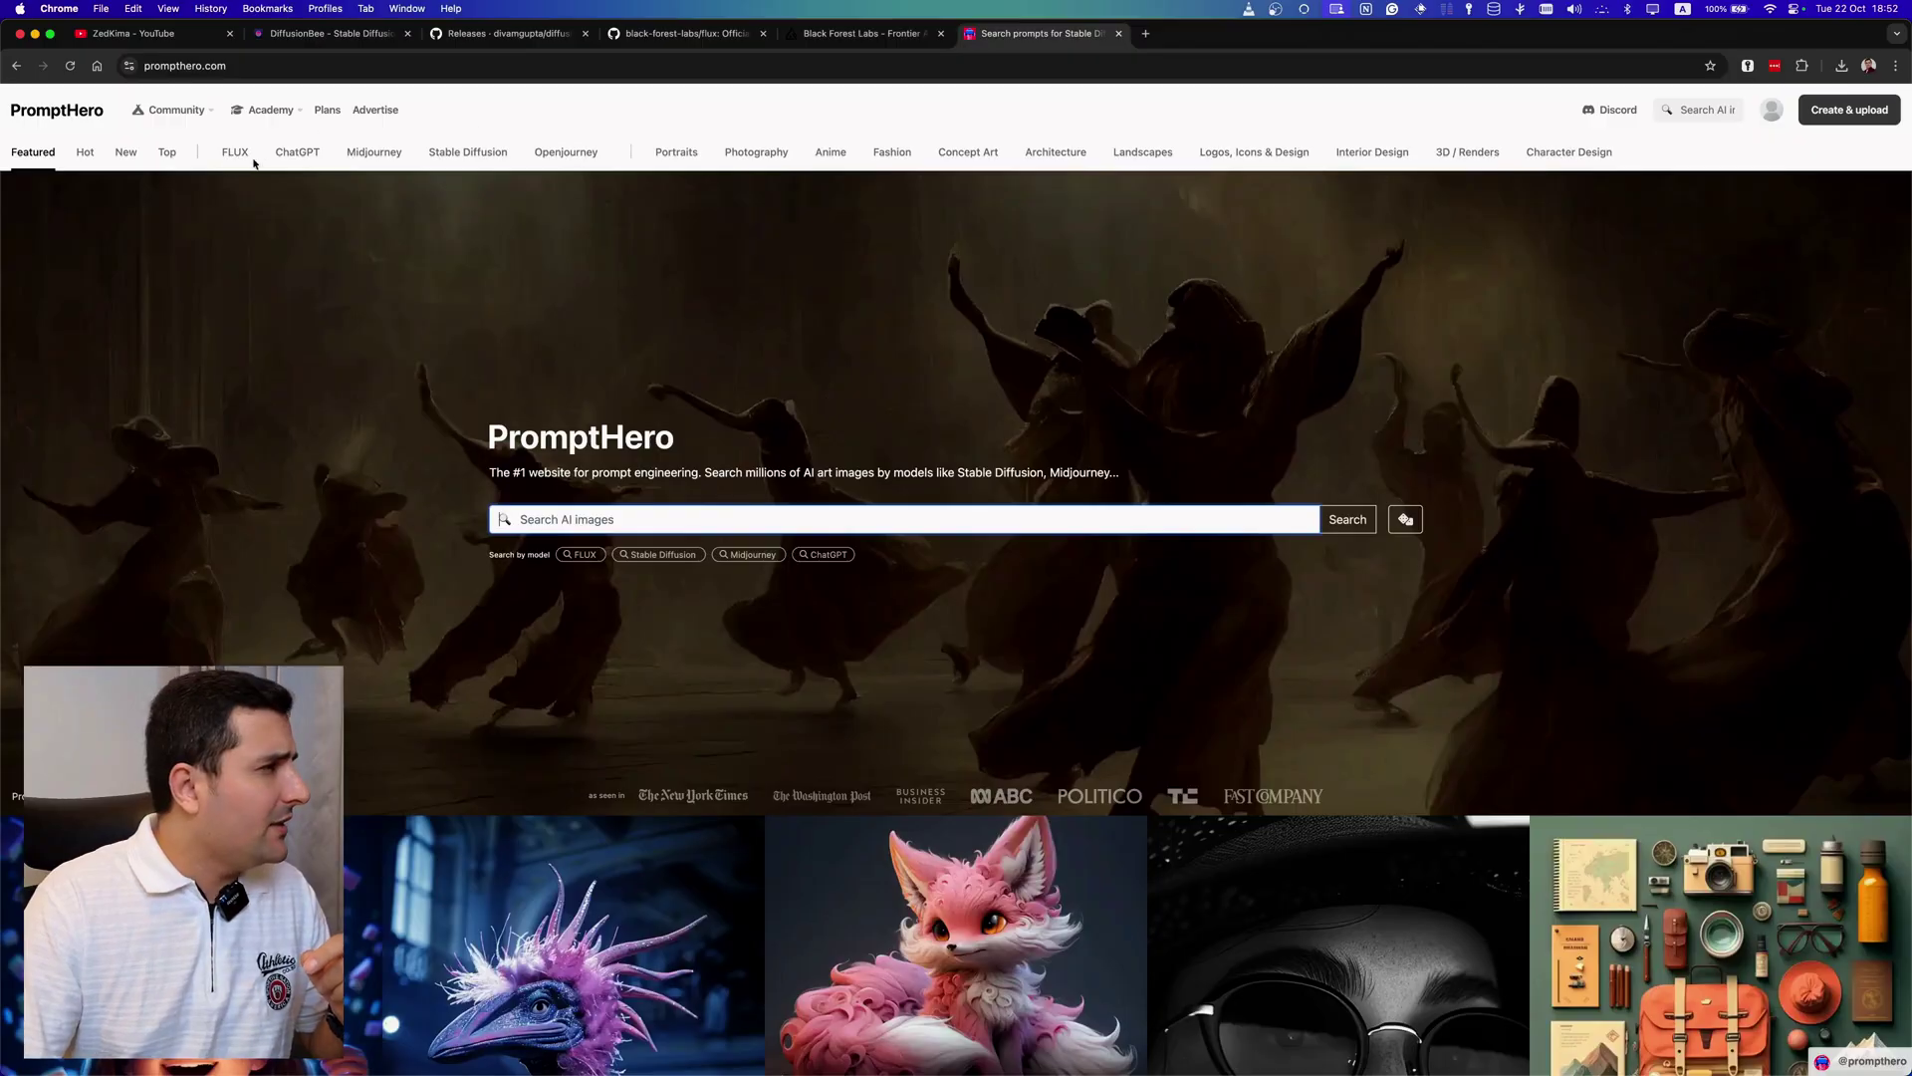
# Copy the white-haired woman portrait's prompt from PromptHero's FLUX prompts and return to DiffusionBee
pyautogui.click(232, 153)
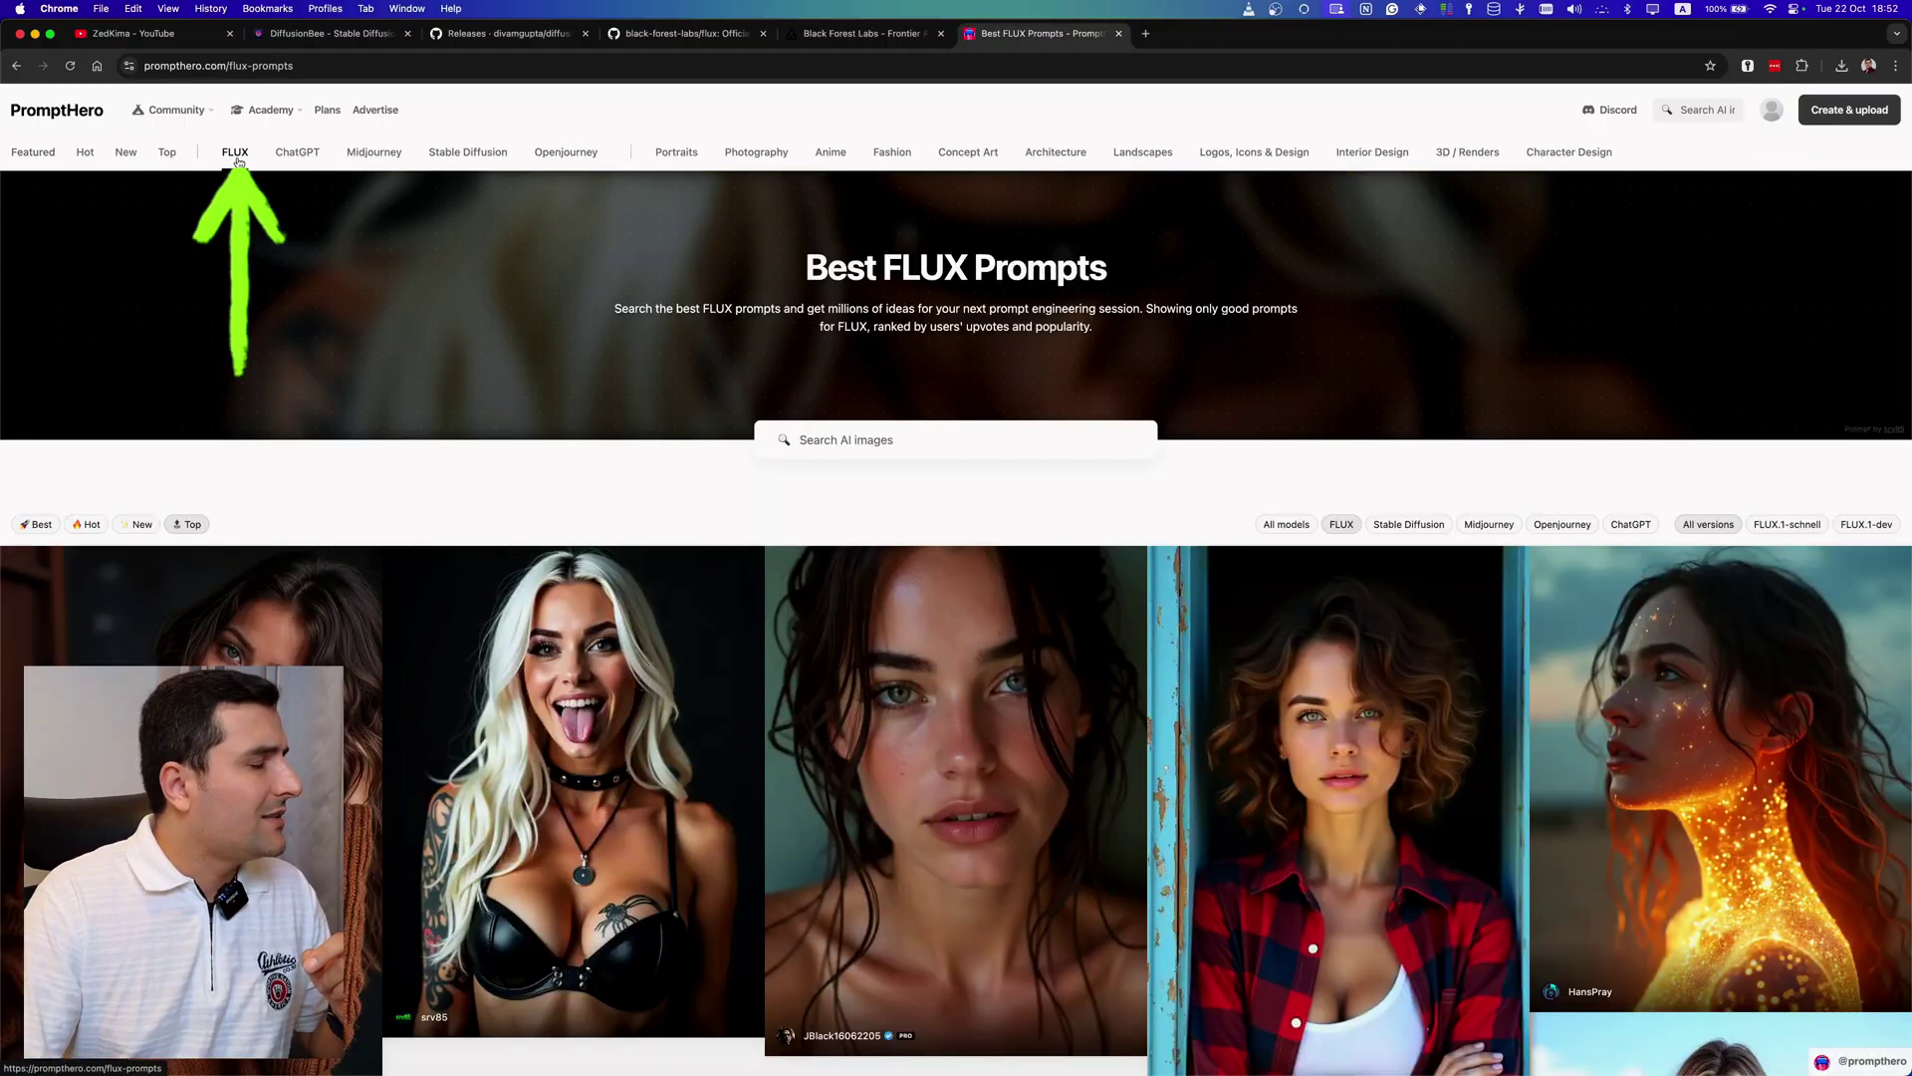
pyautogui.scroll(-1, 704, 326)
pyautogui.scroll(-3, 705, 326)
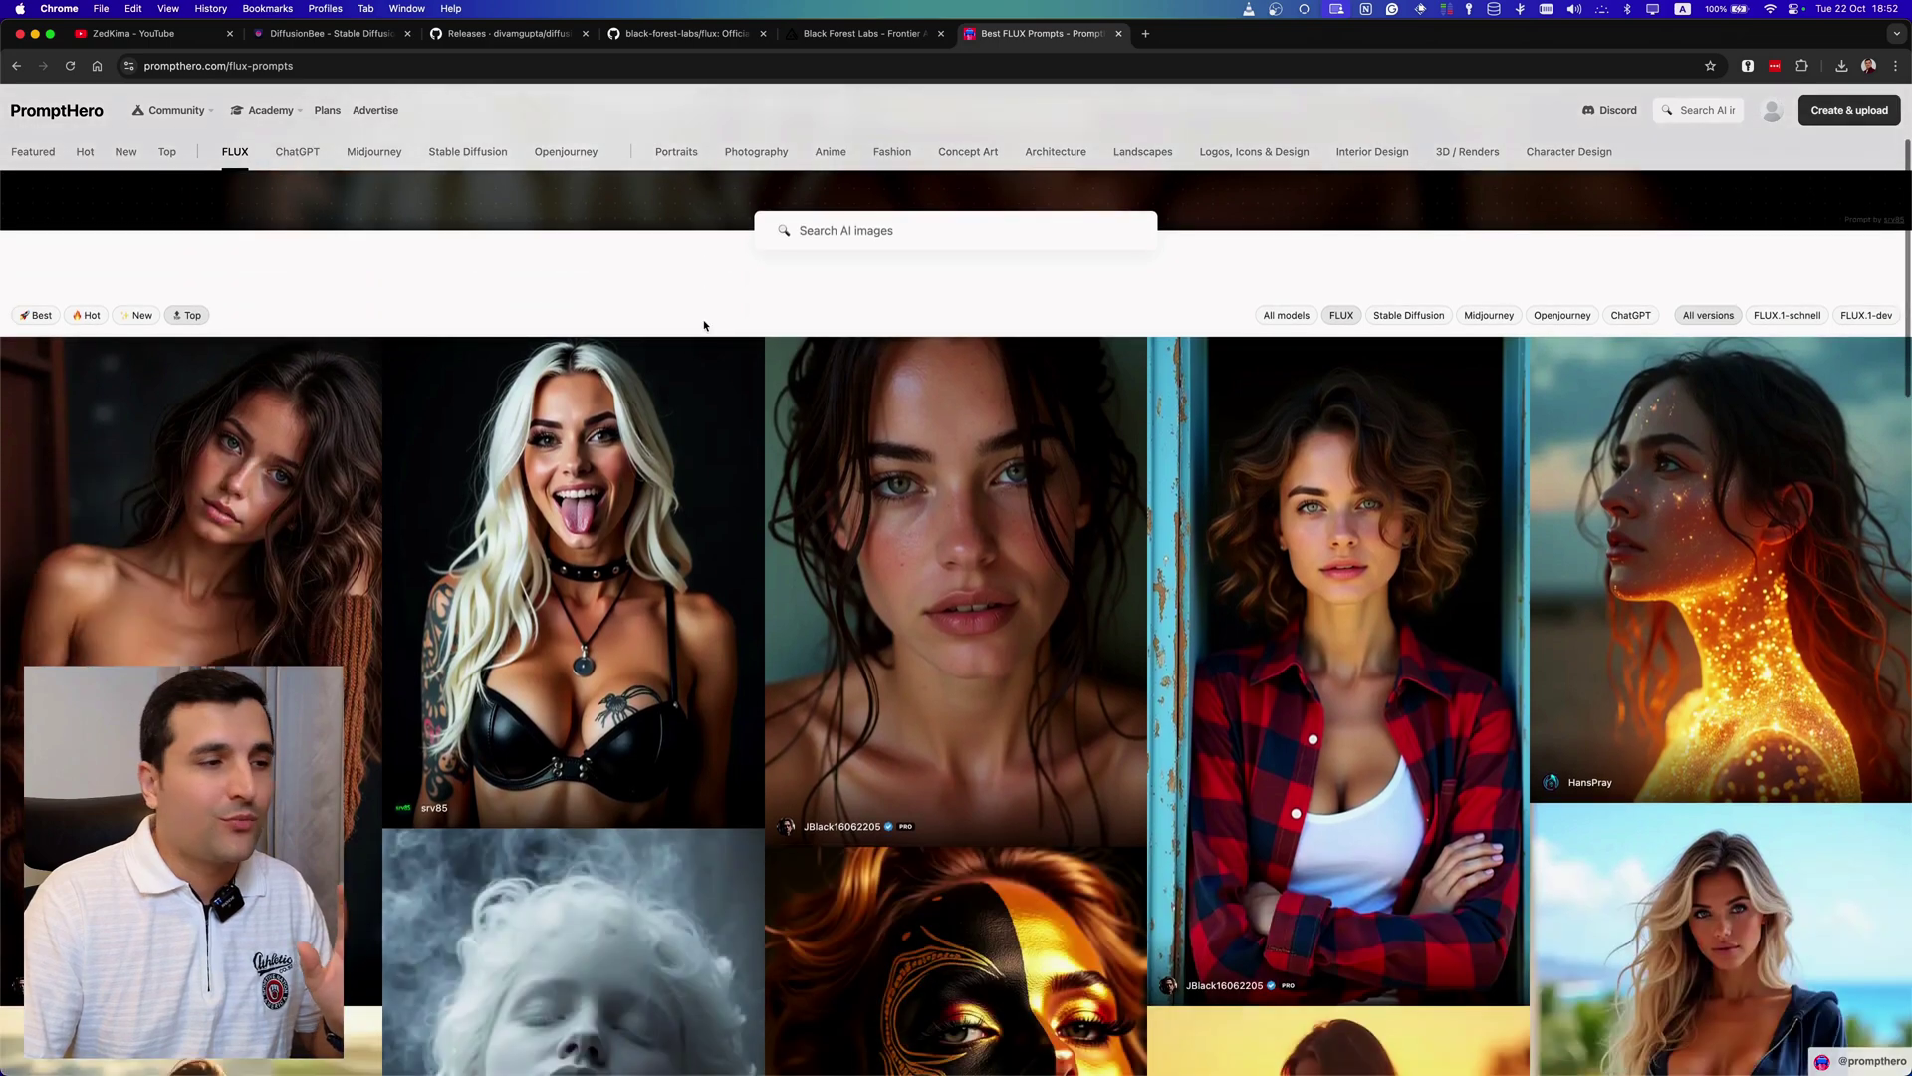
pyautogui.click(590, 530)
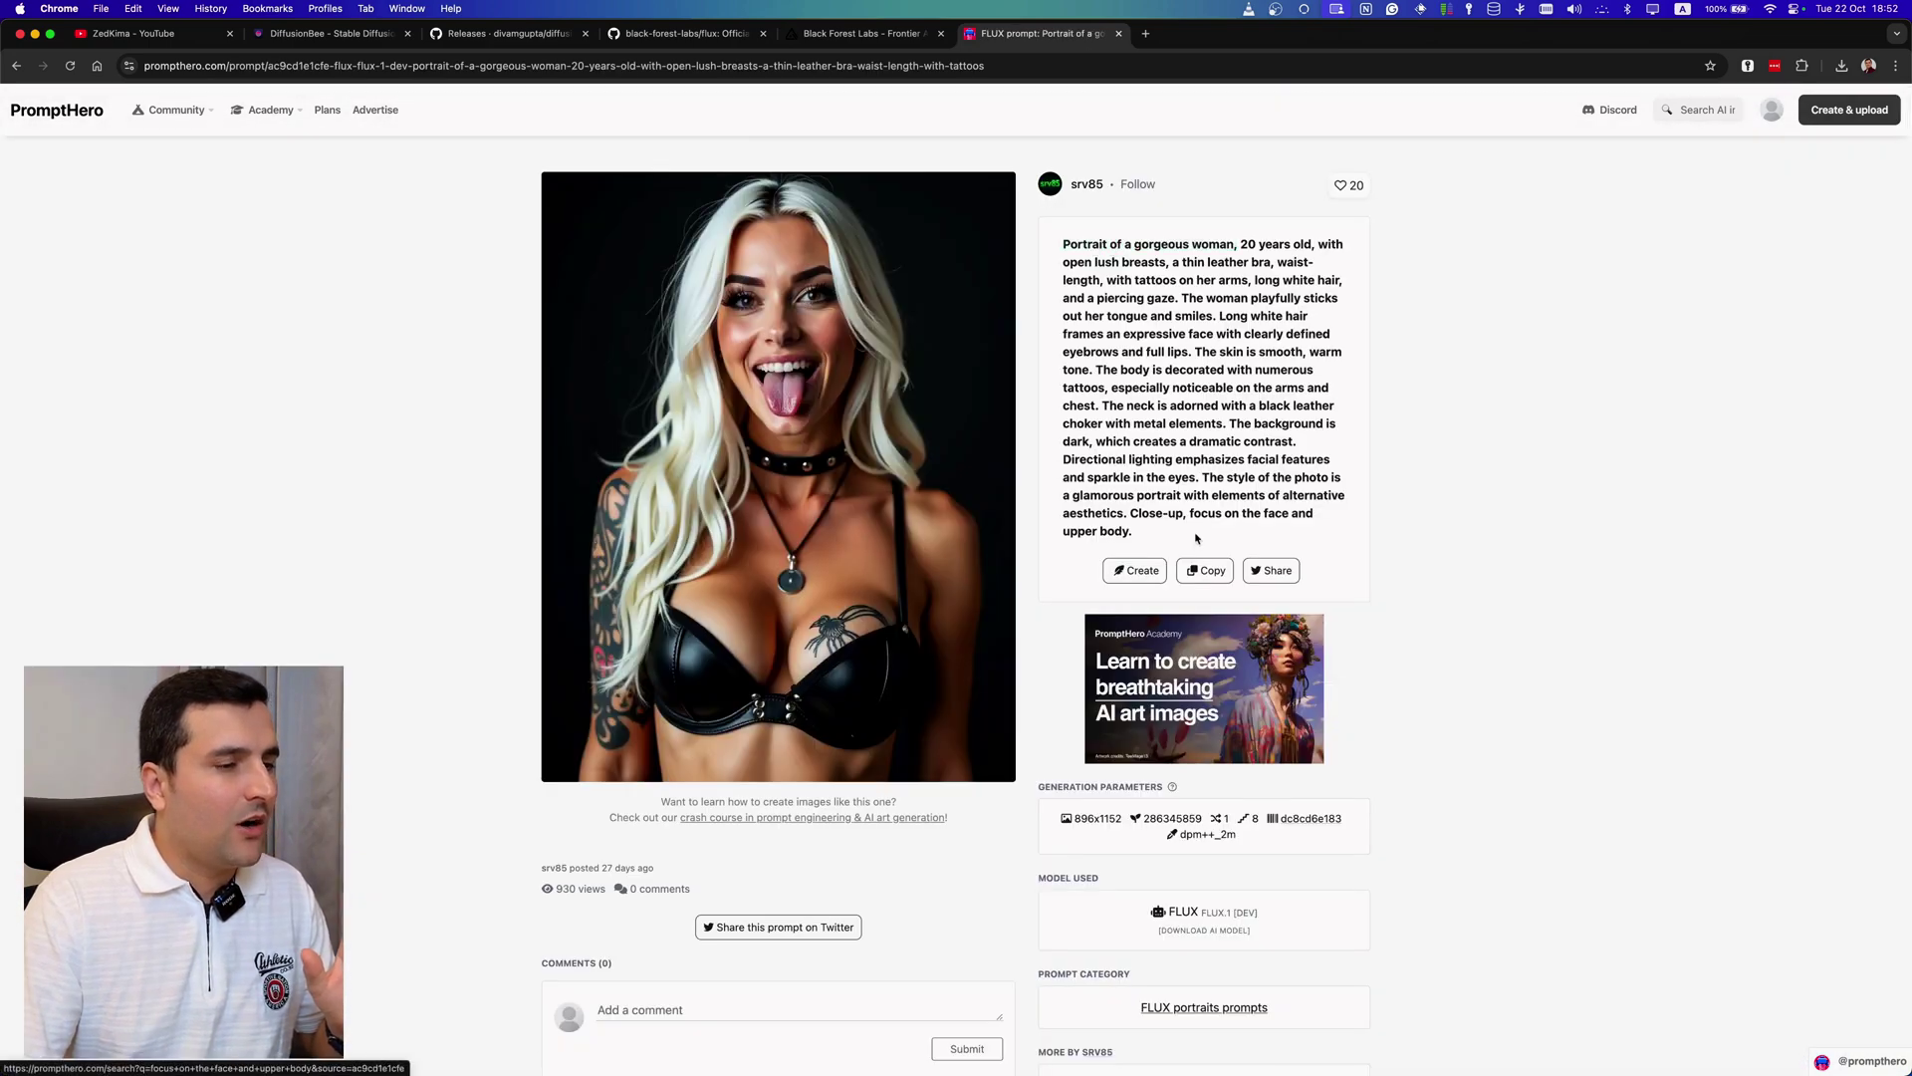
pyautogui.click(1216, 580)
pyautogui.press('super+Tab')
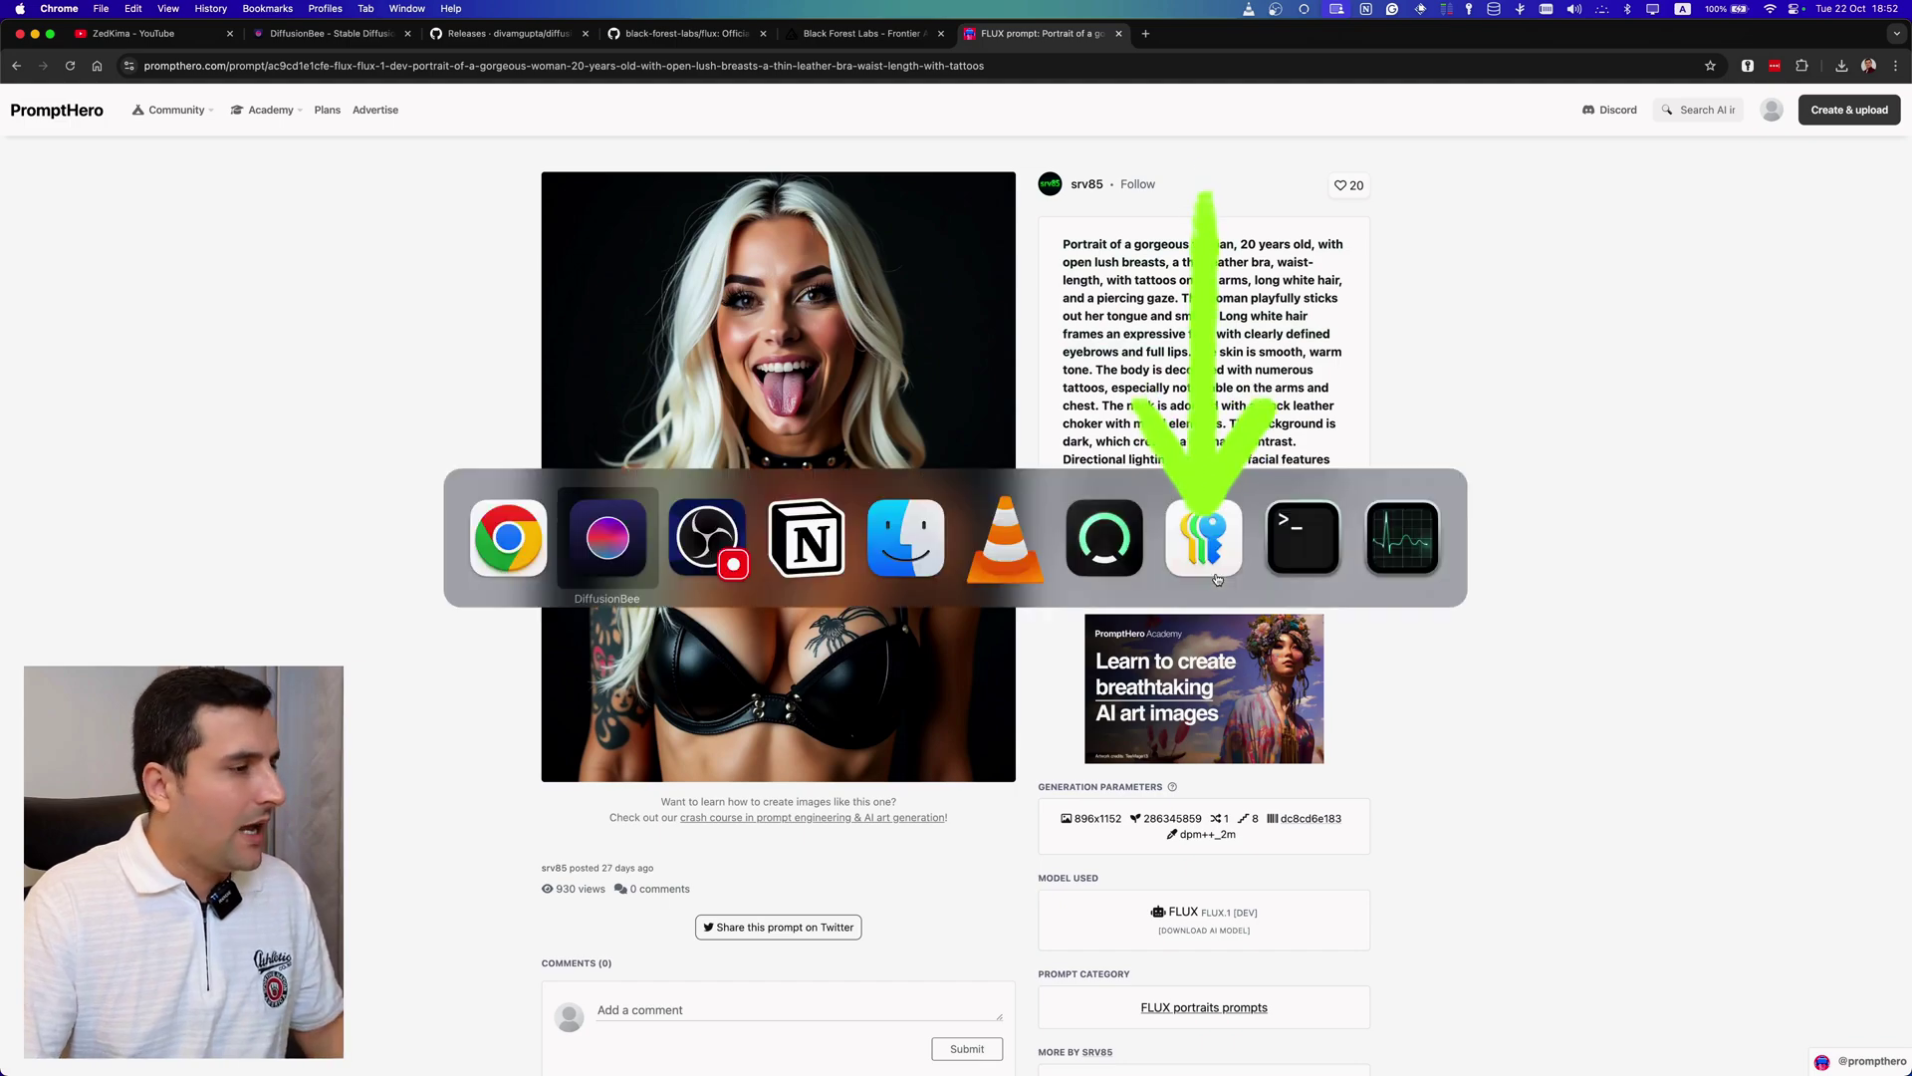
# Replace the Corvette prompt with the pasted portrait prompt and start generating
pyautogui.press('super+a')
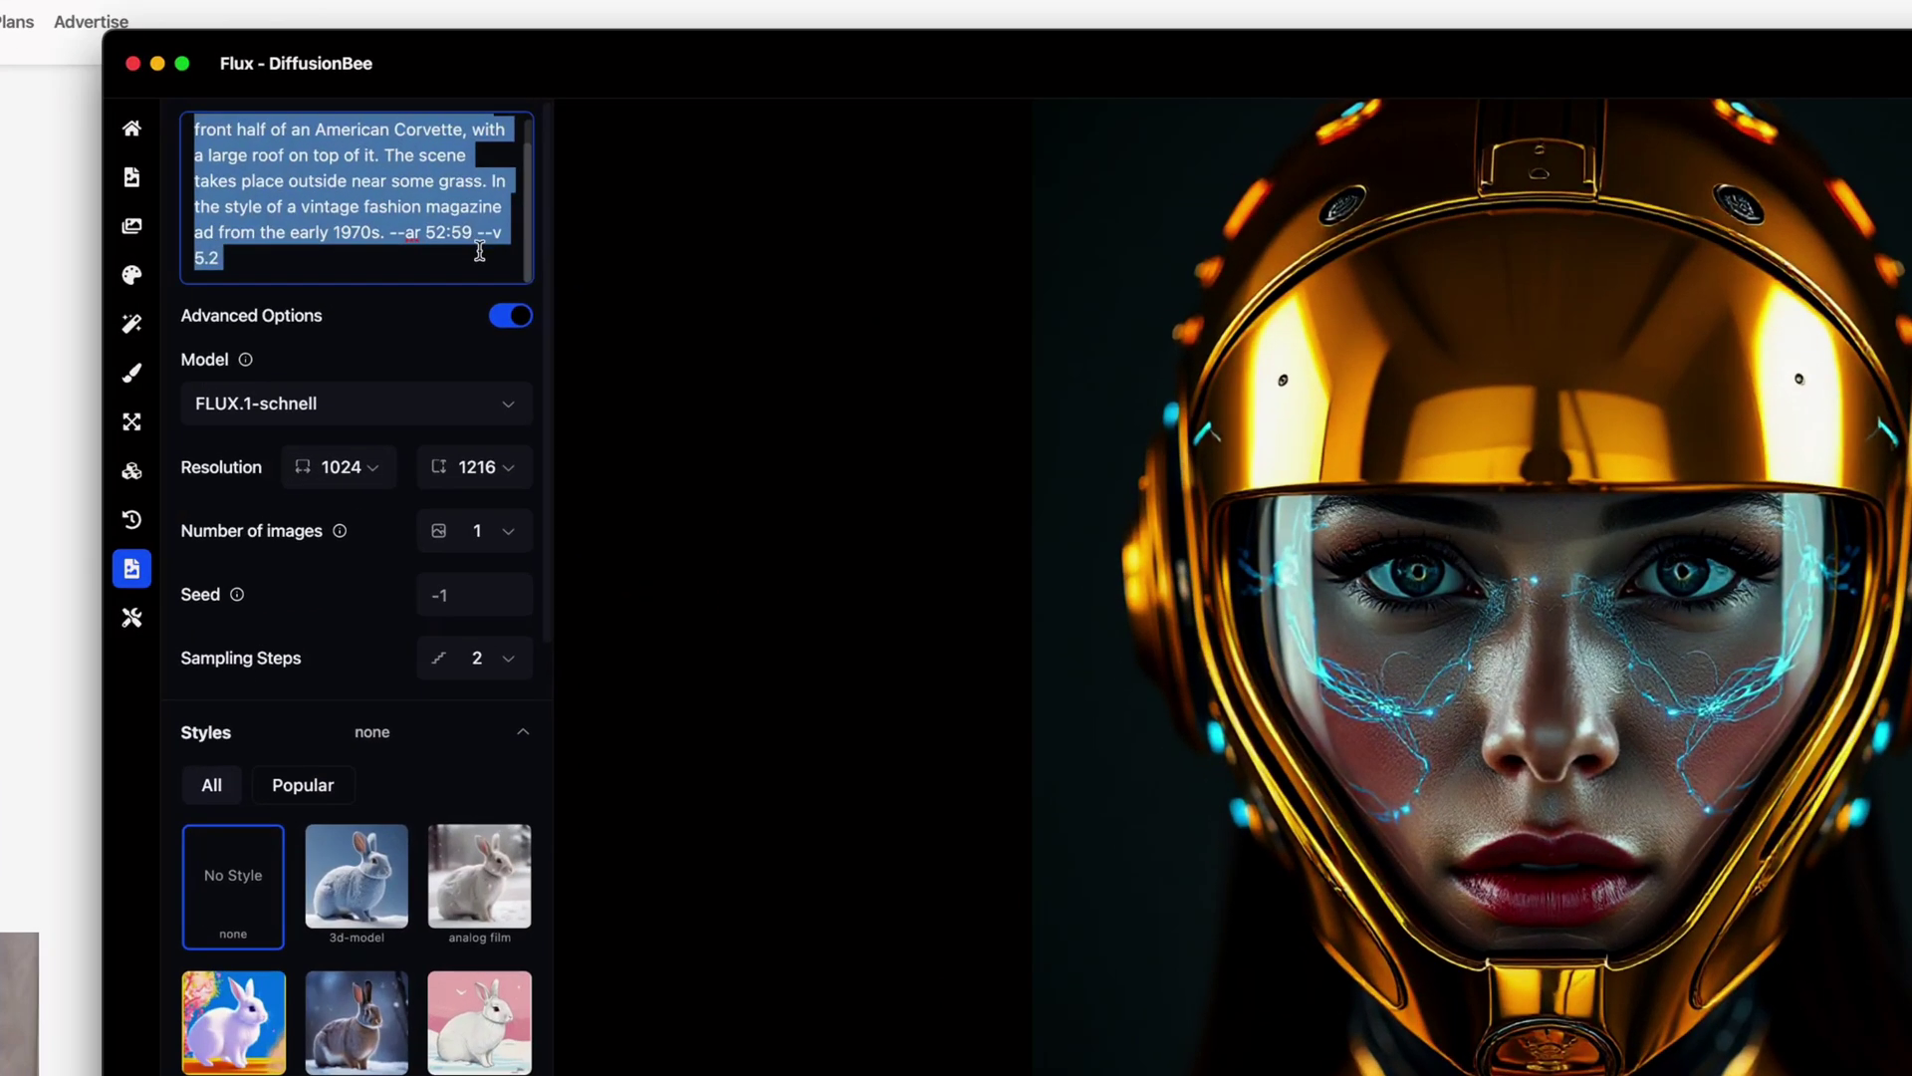
pyautogui.press('BackSpace')
pyautogui.press('super+v')
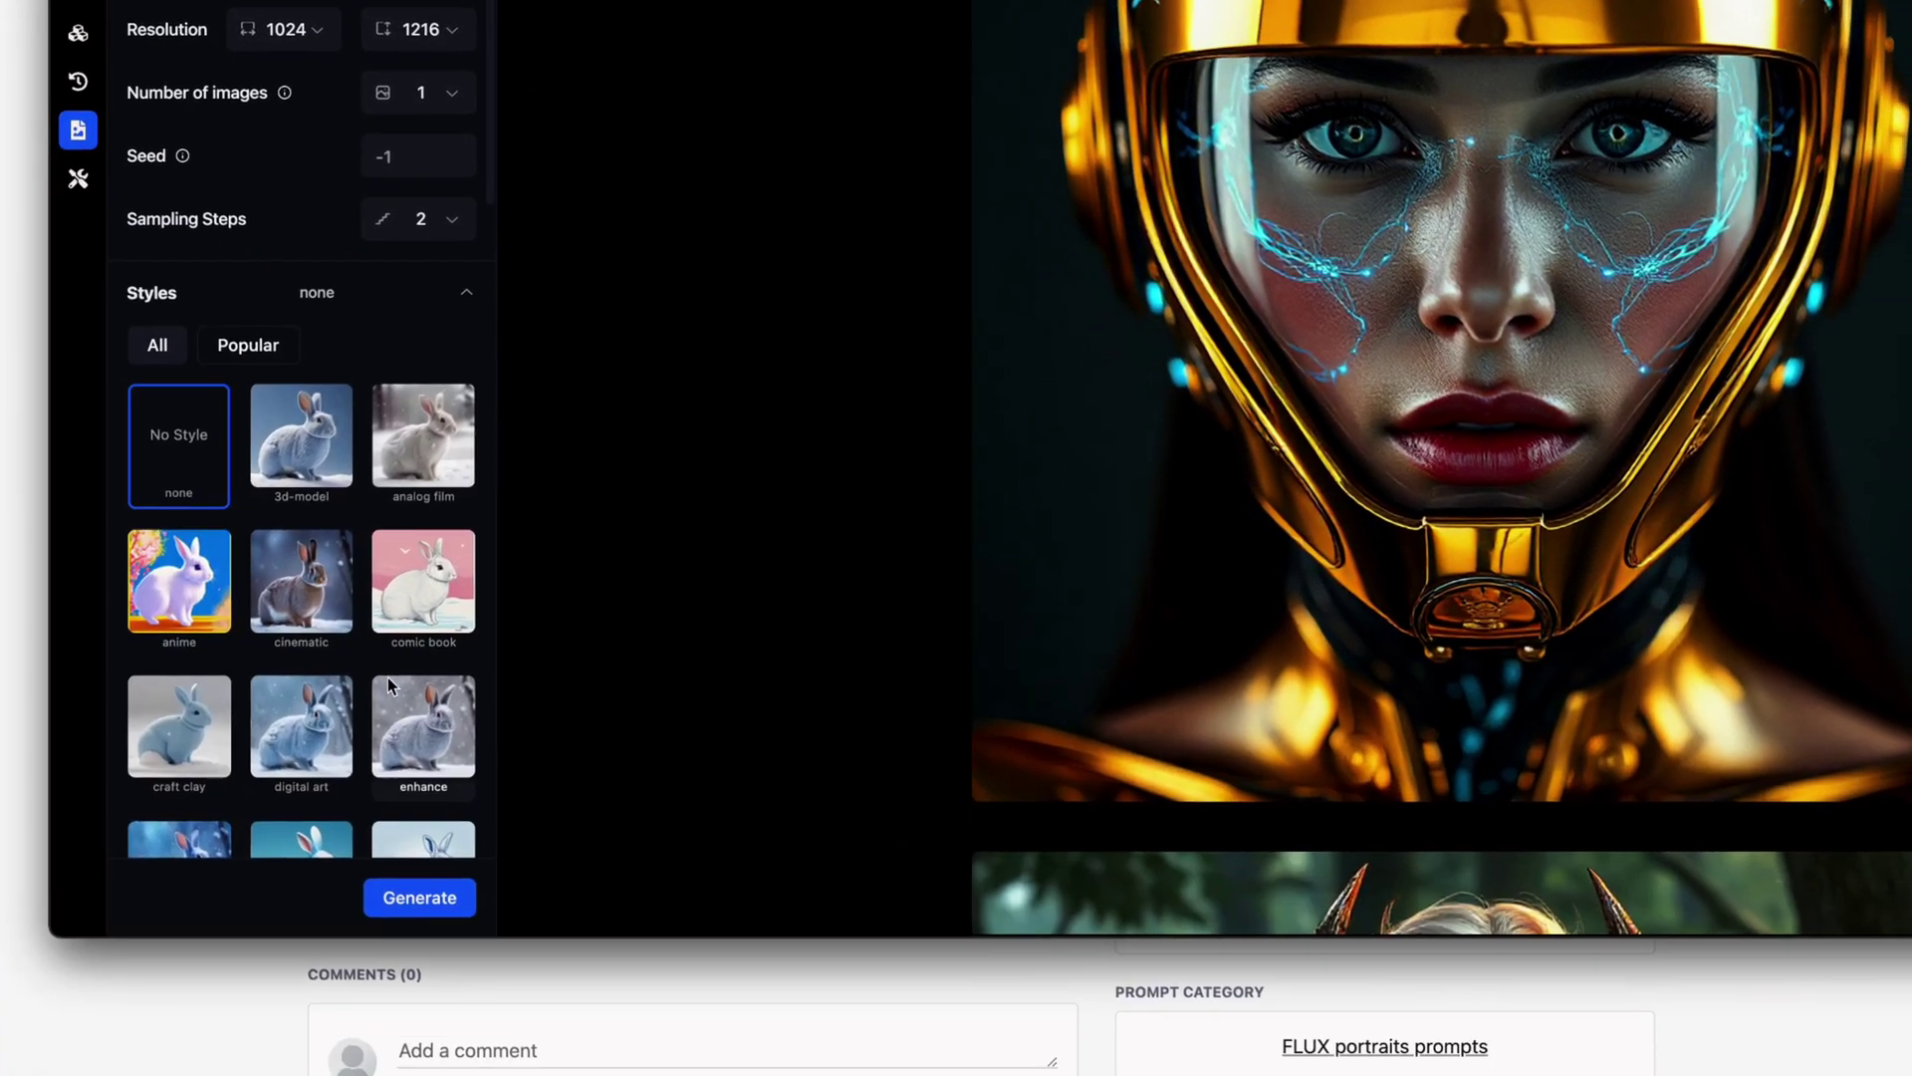
pyautogui.click(460, 893)
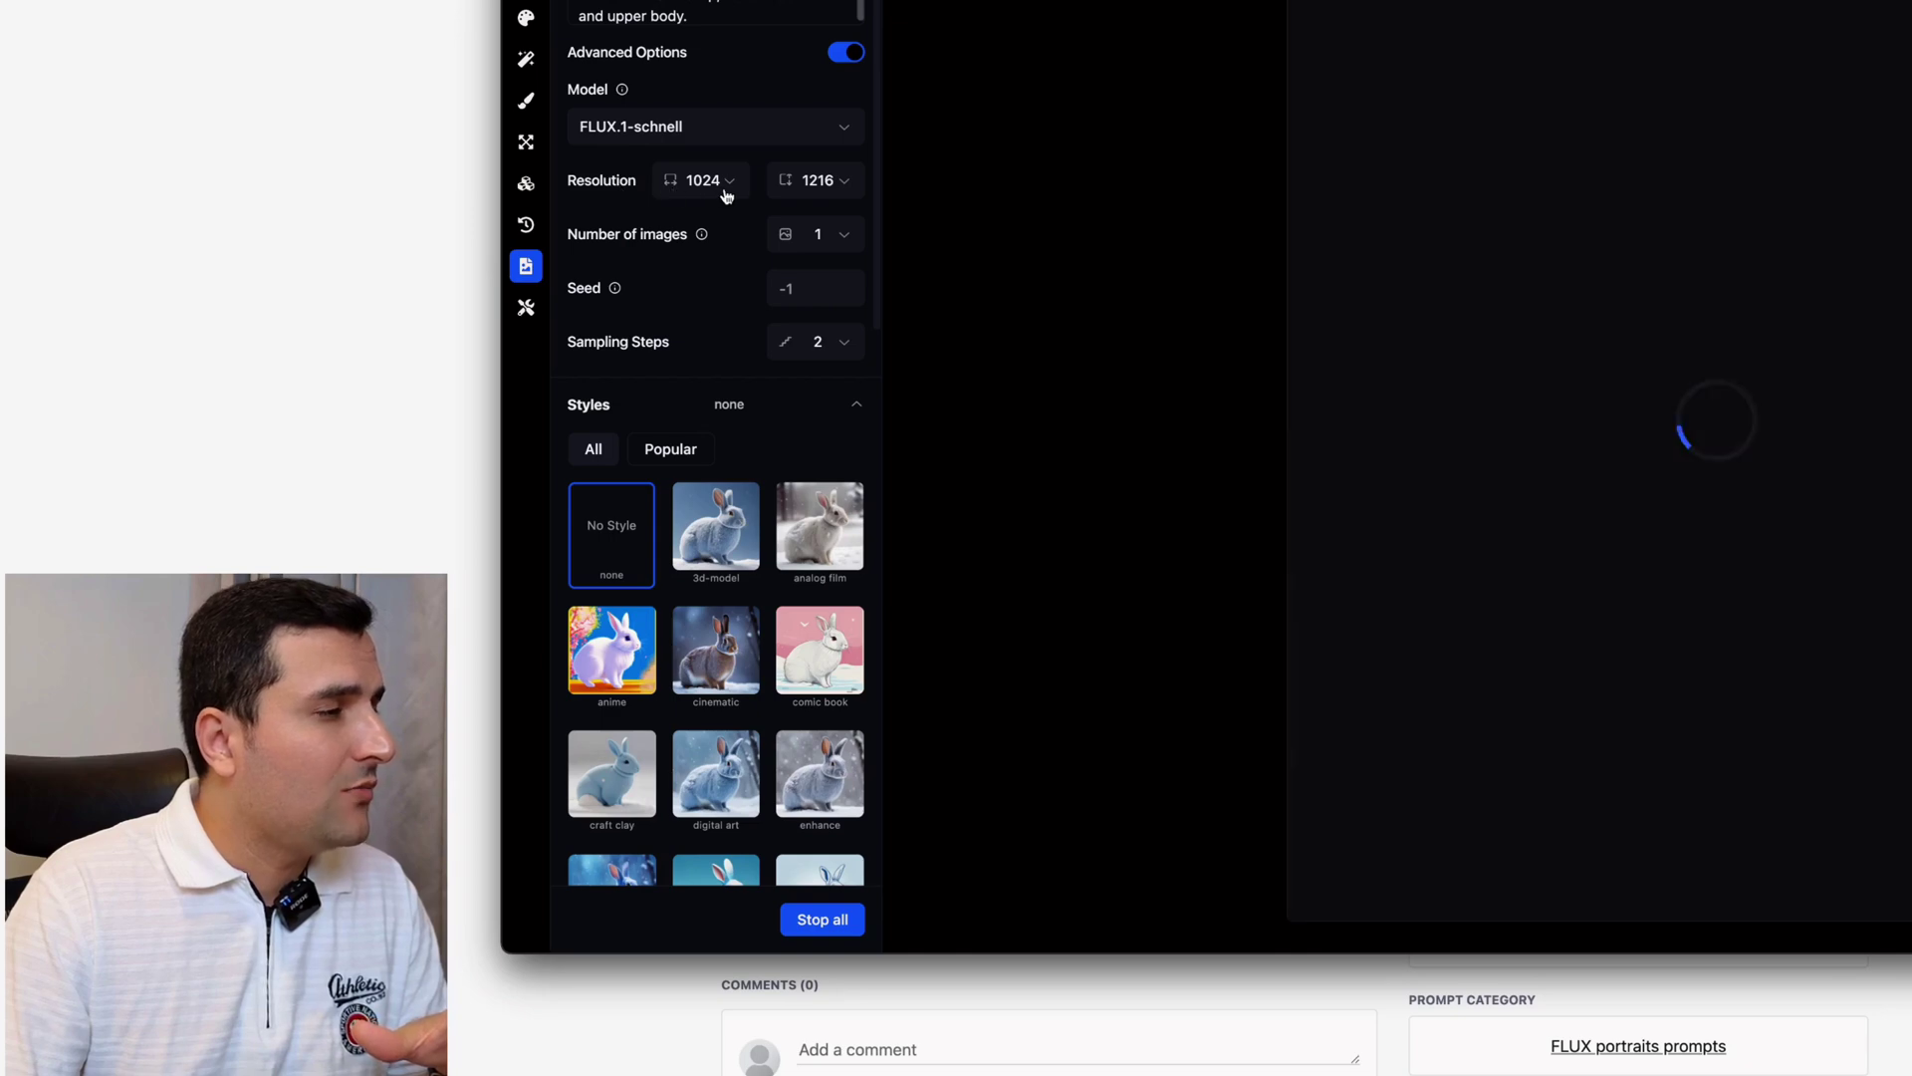
# Inspect the width and height resolution options, leaving 1024×1216 unchanged
pyautogui.click(719, 192)
pyautogui.click(854, 191)
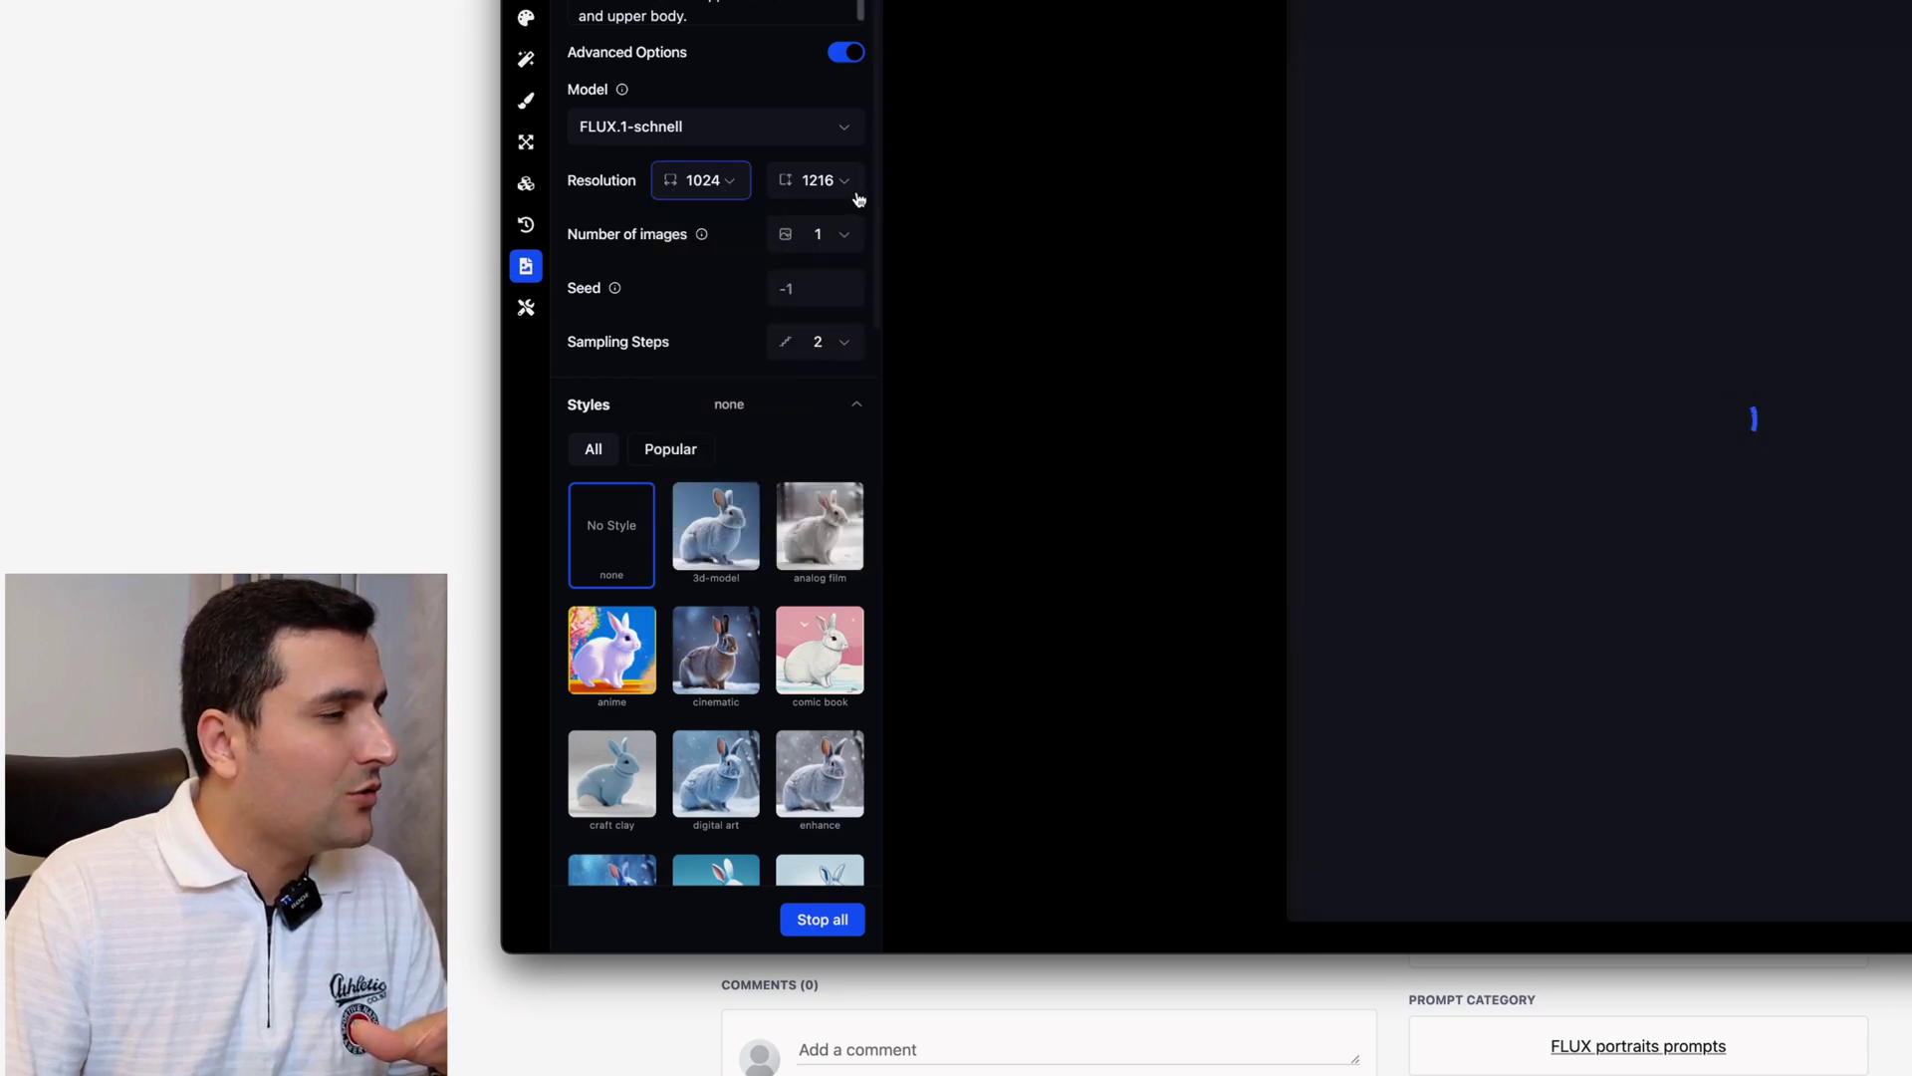
pyautogui.click(836, 191)
pyautogui.click(726, 223)
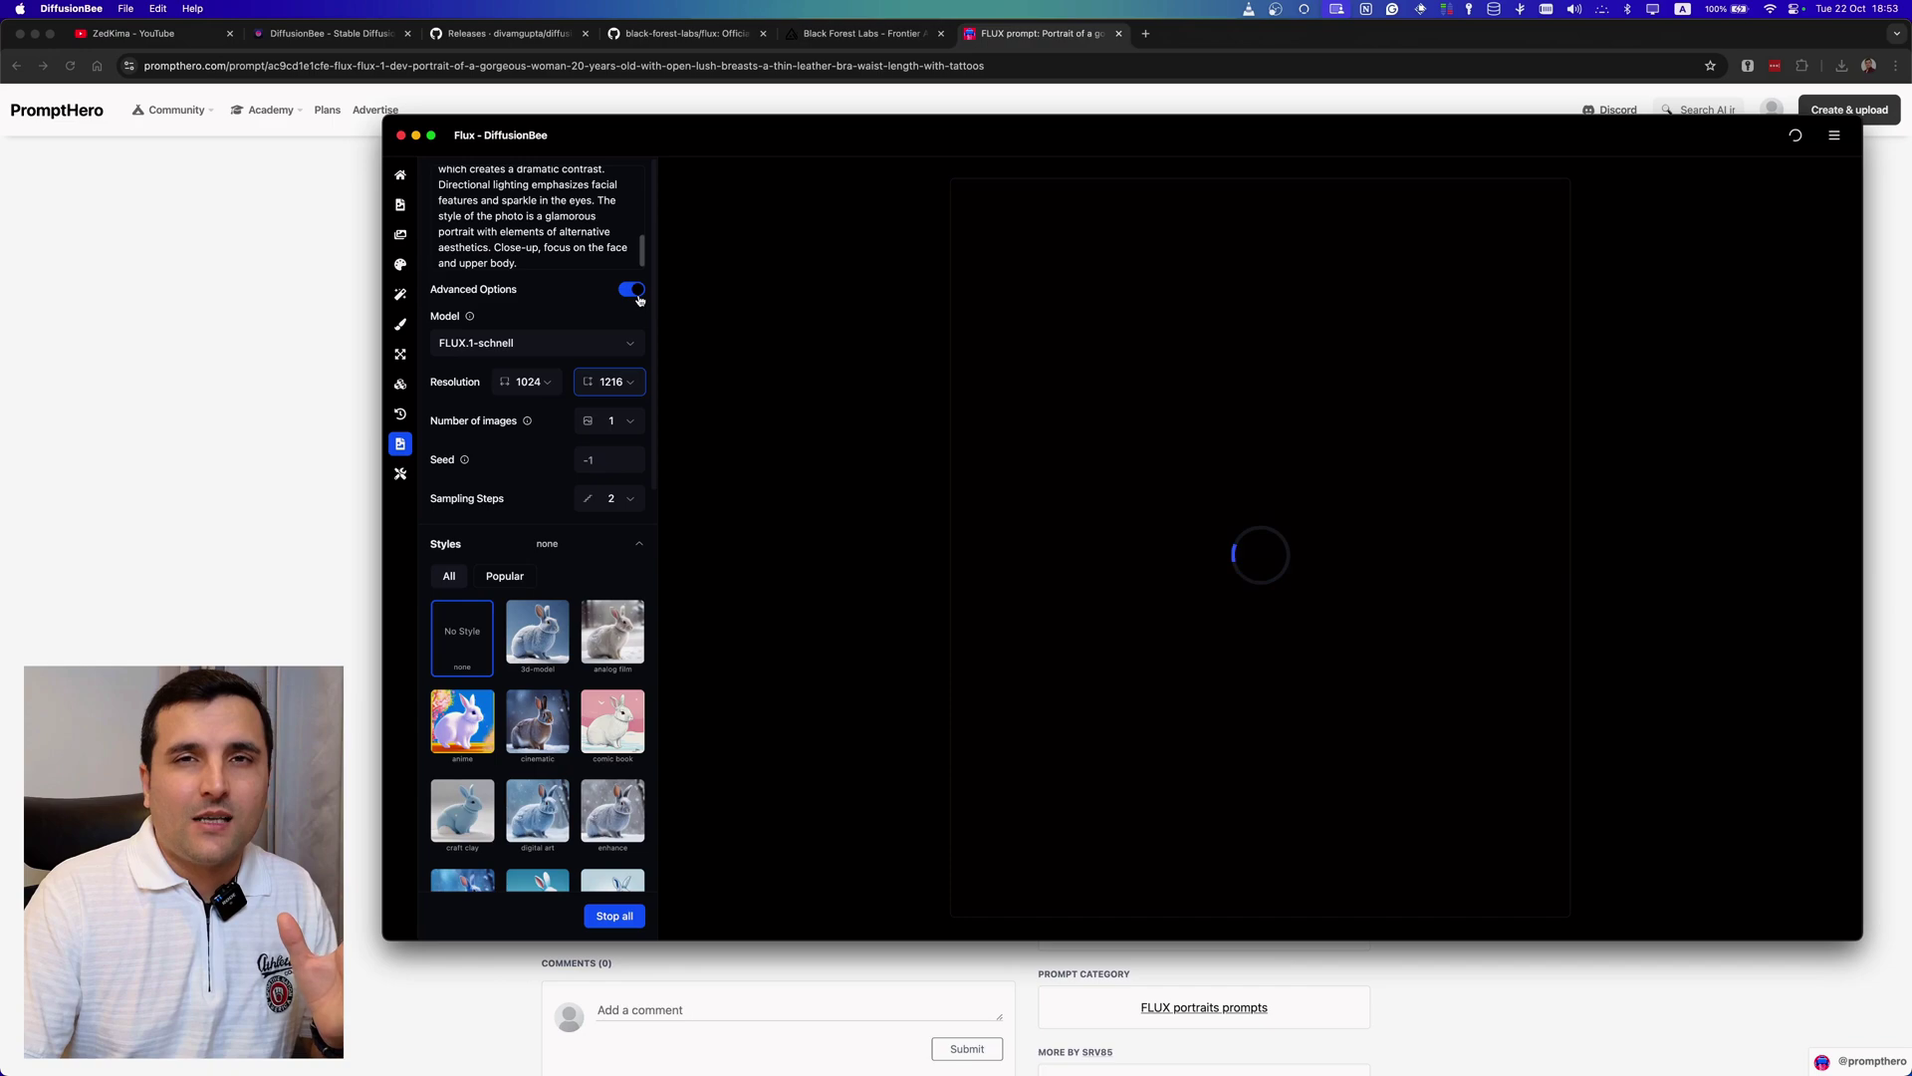
# Return to the PromptHero prompt page and open the purple-haired woman's 'FLUX NF4 IS AWESOME' prompt tab
pyautogui.click(868, 41)
pyautogui.click(1035, 33)
pyautogui.scroll(-10, 1122, 457)
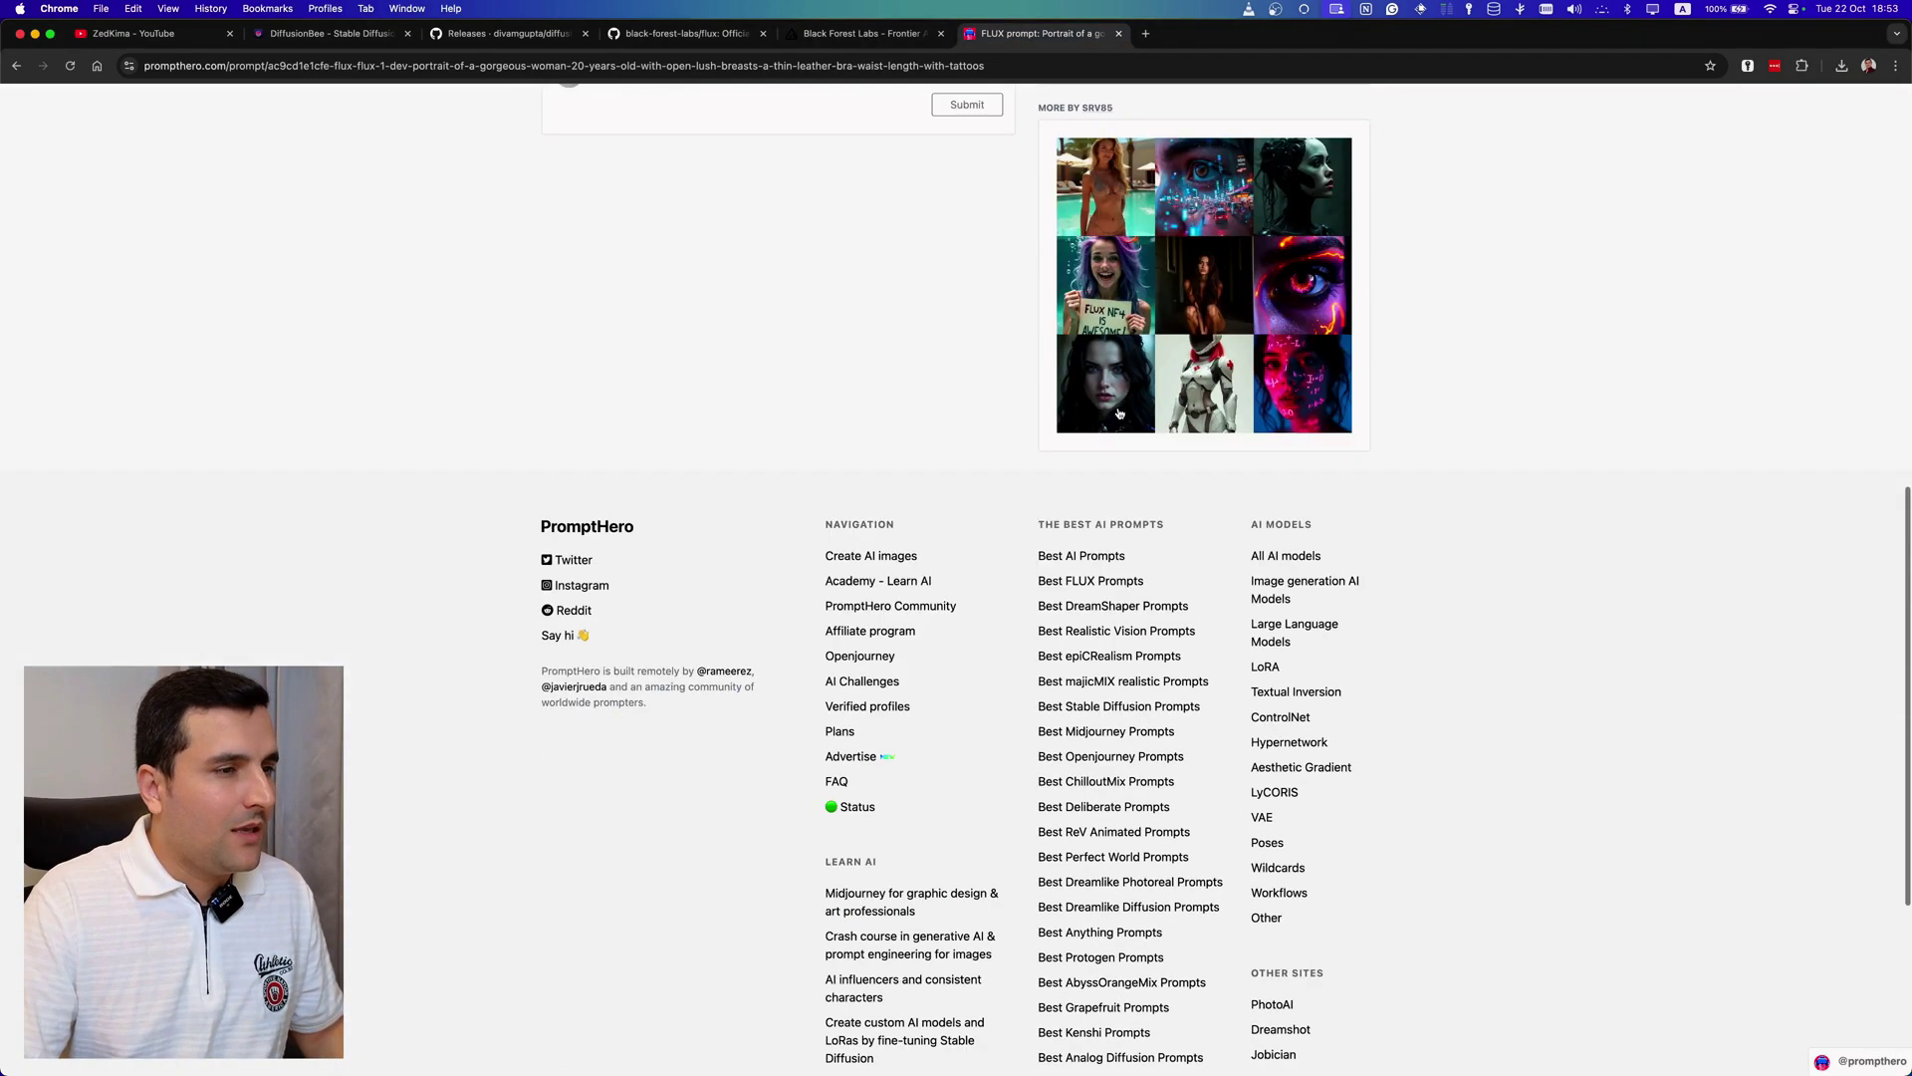
pyautogui.scroll(2, 1122, 457)
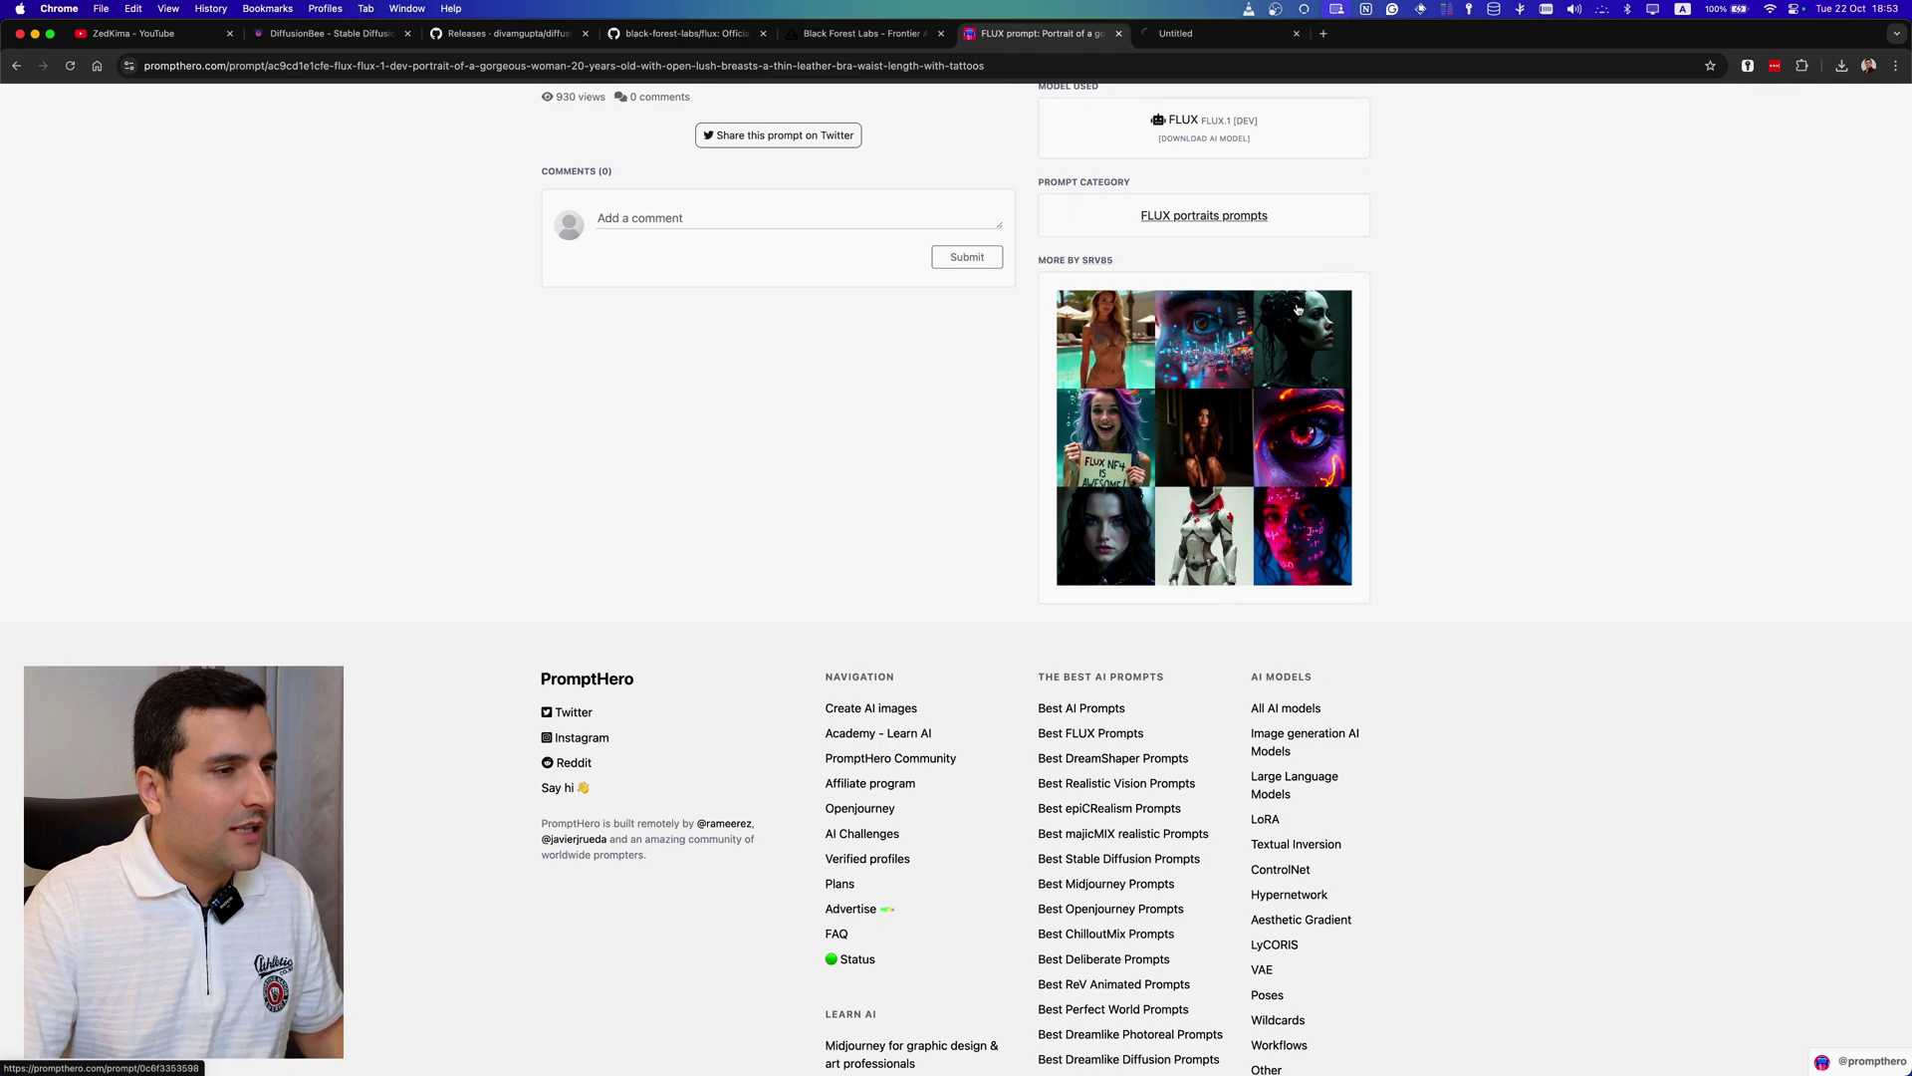
pyautogui.click(1246, 44)
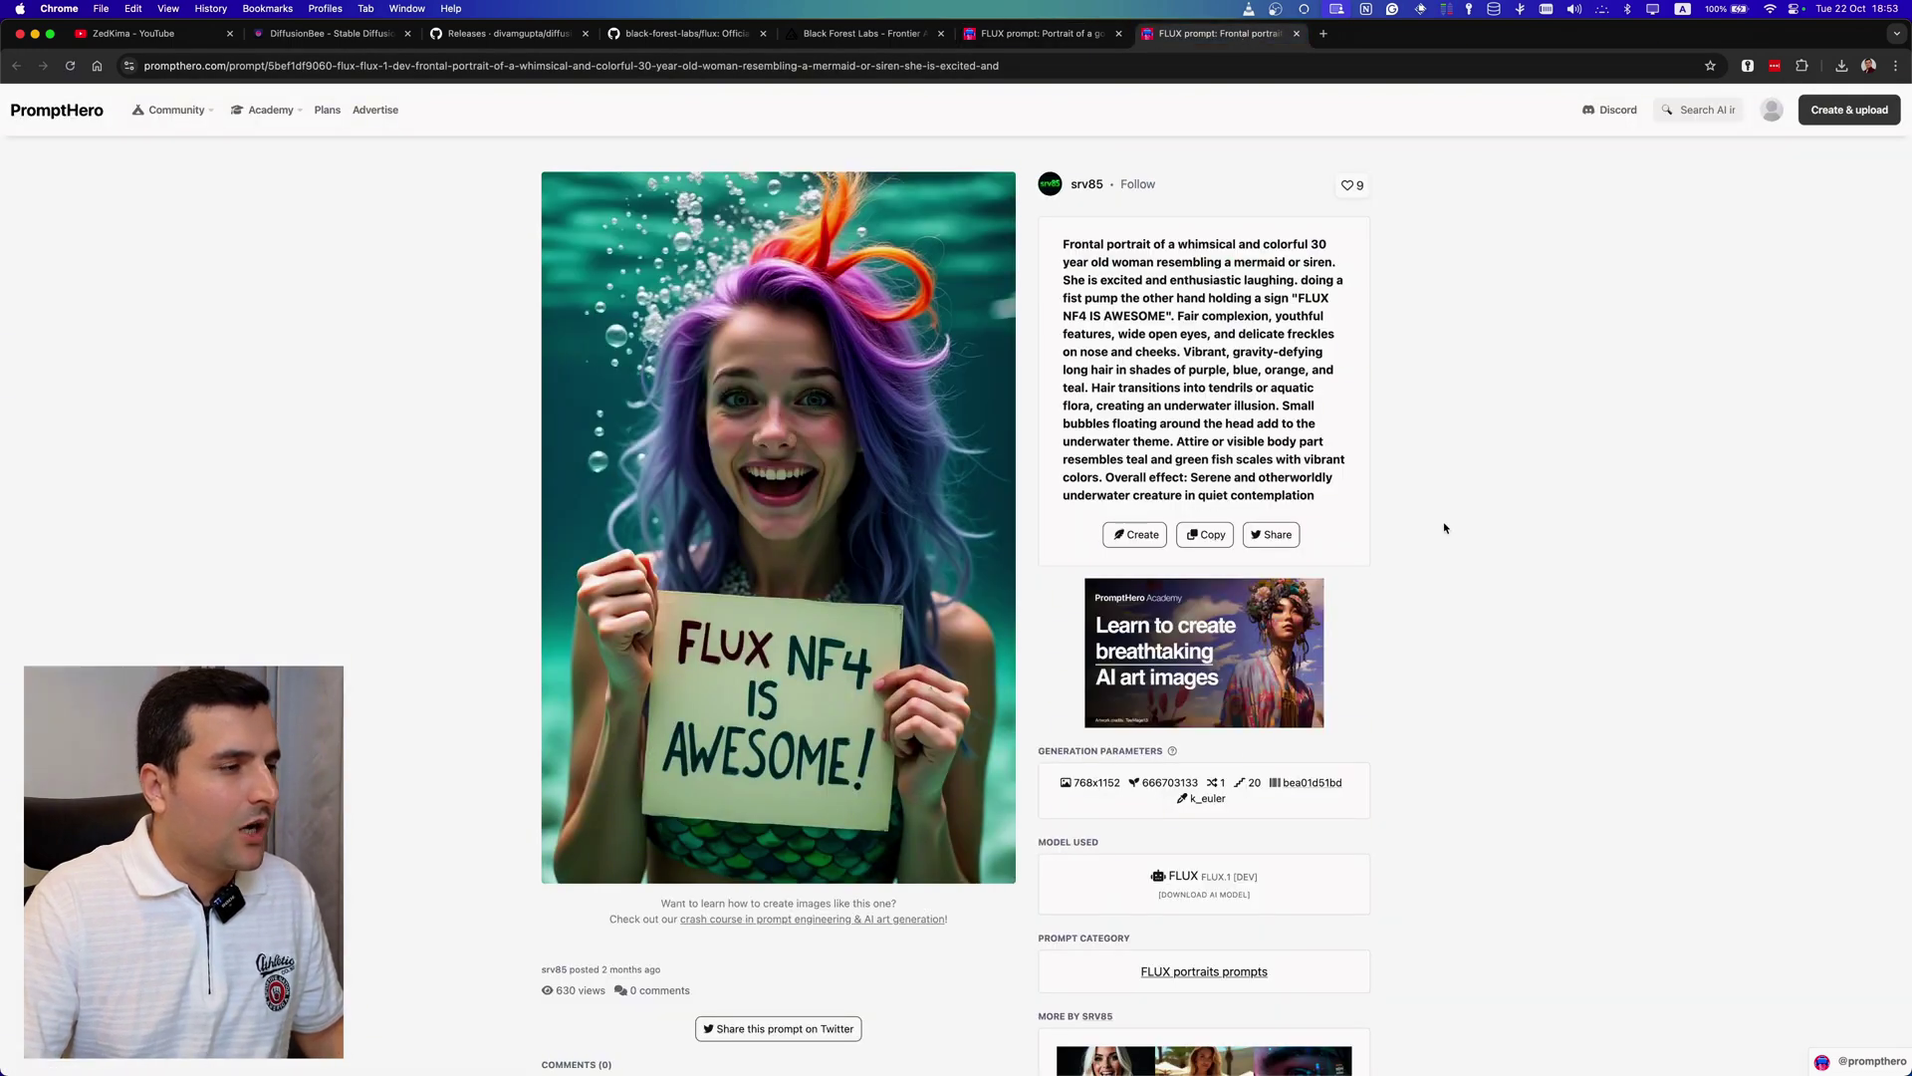
# Replace the prompt with the pasted mermaid sign prompt and add it to the queue
pyautogui.press('super+Tab')
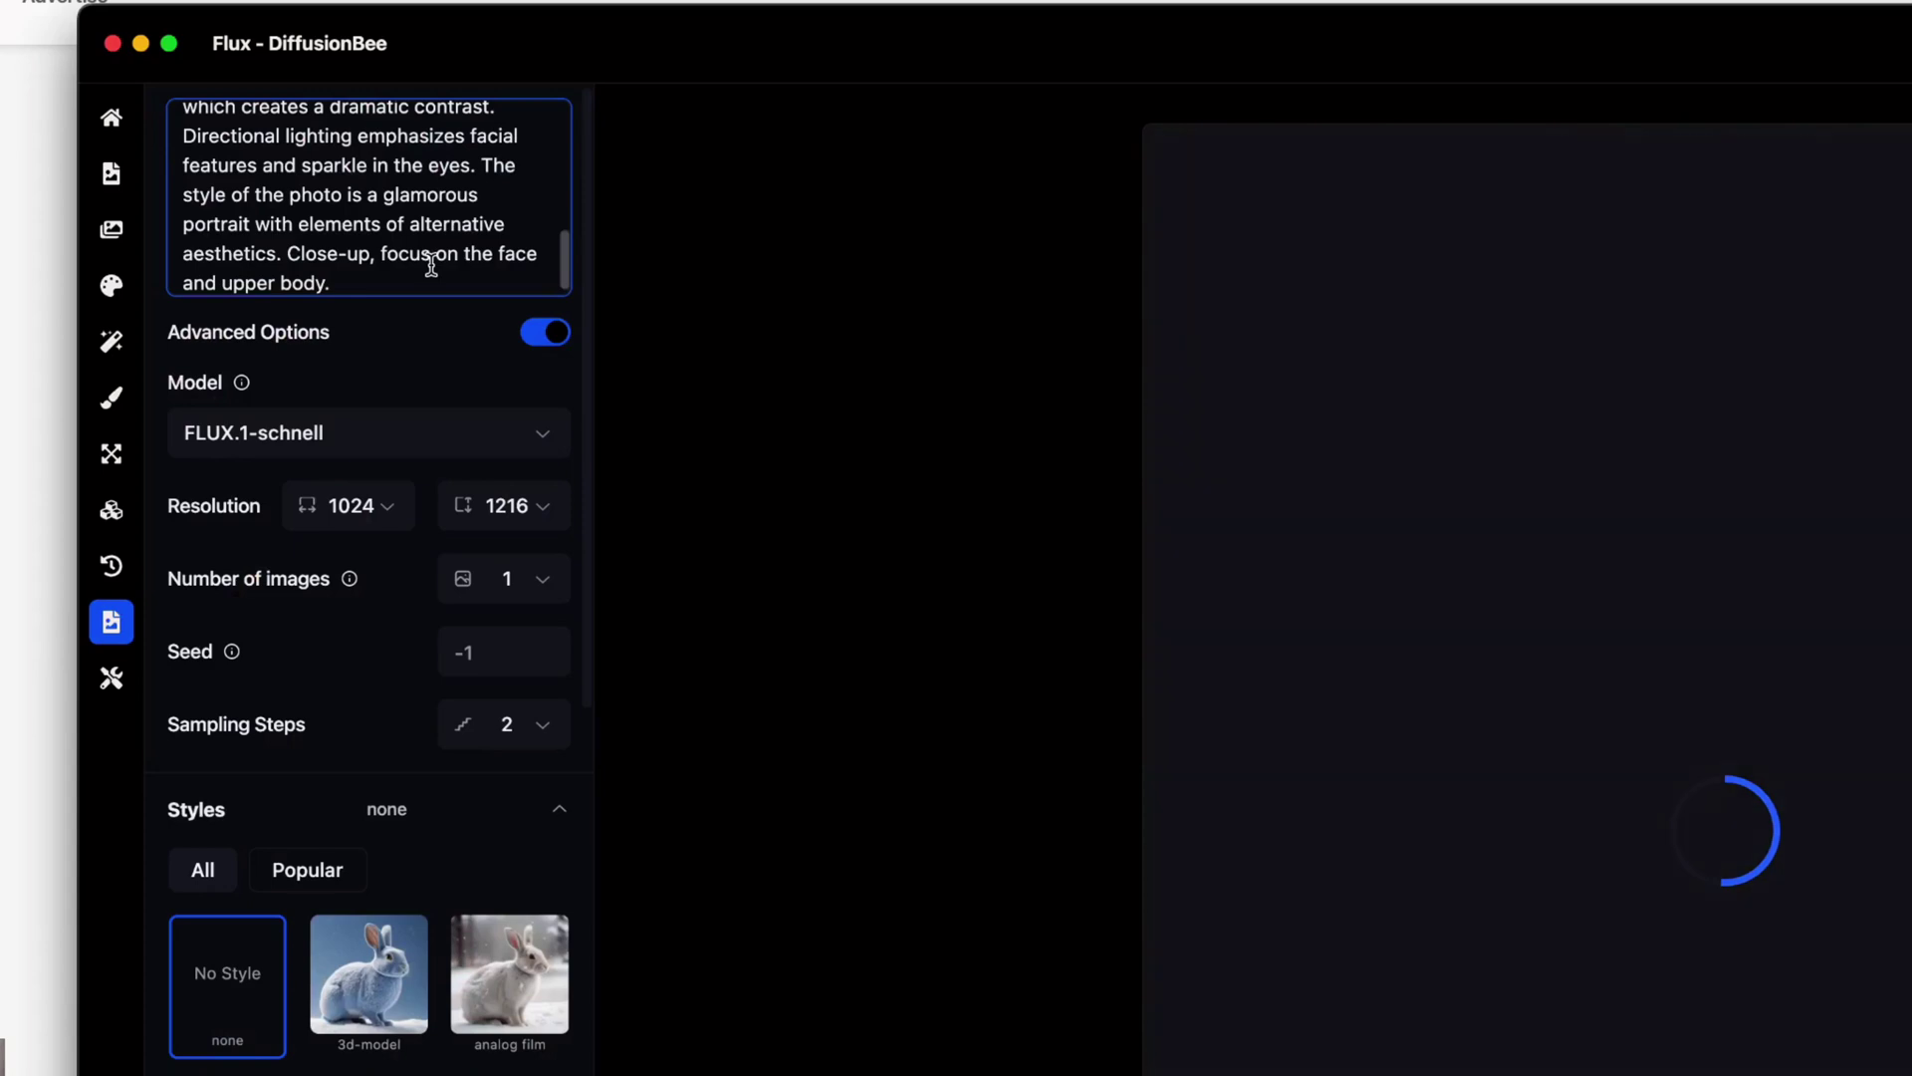
pyautogui.press('super+a')
pyautogui.press('BackSpace')
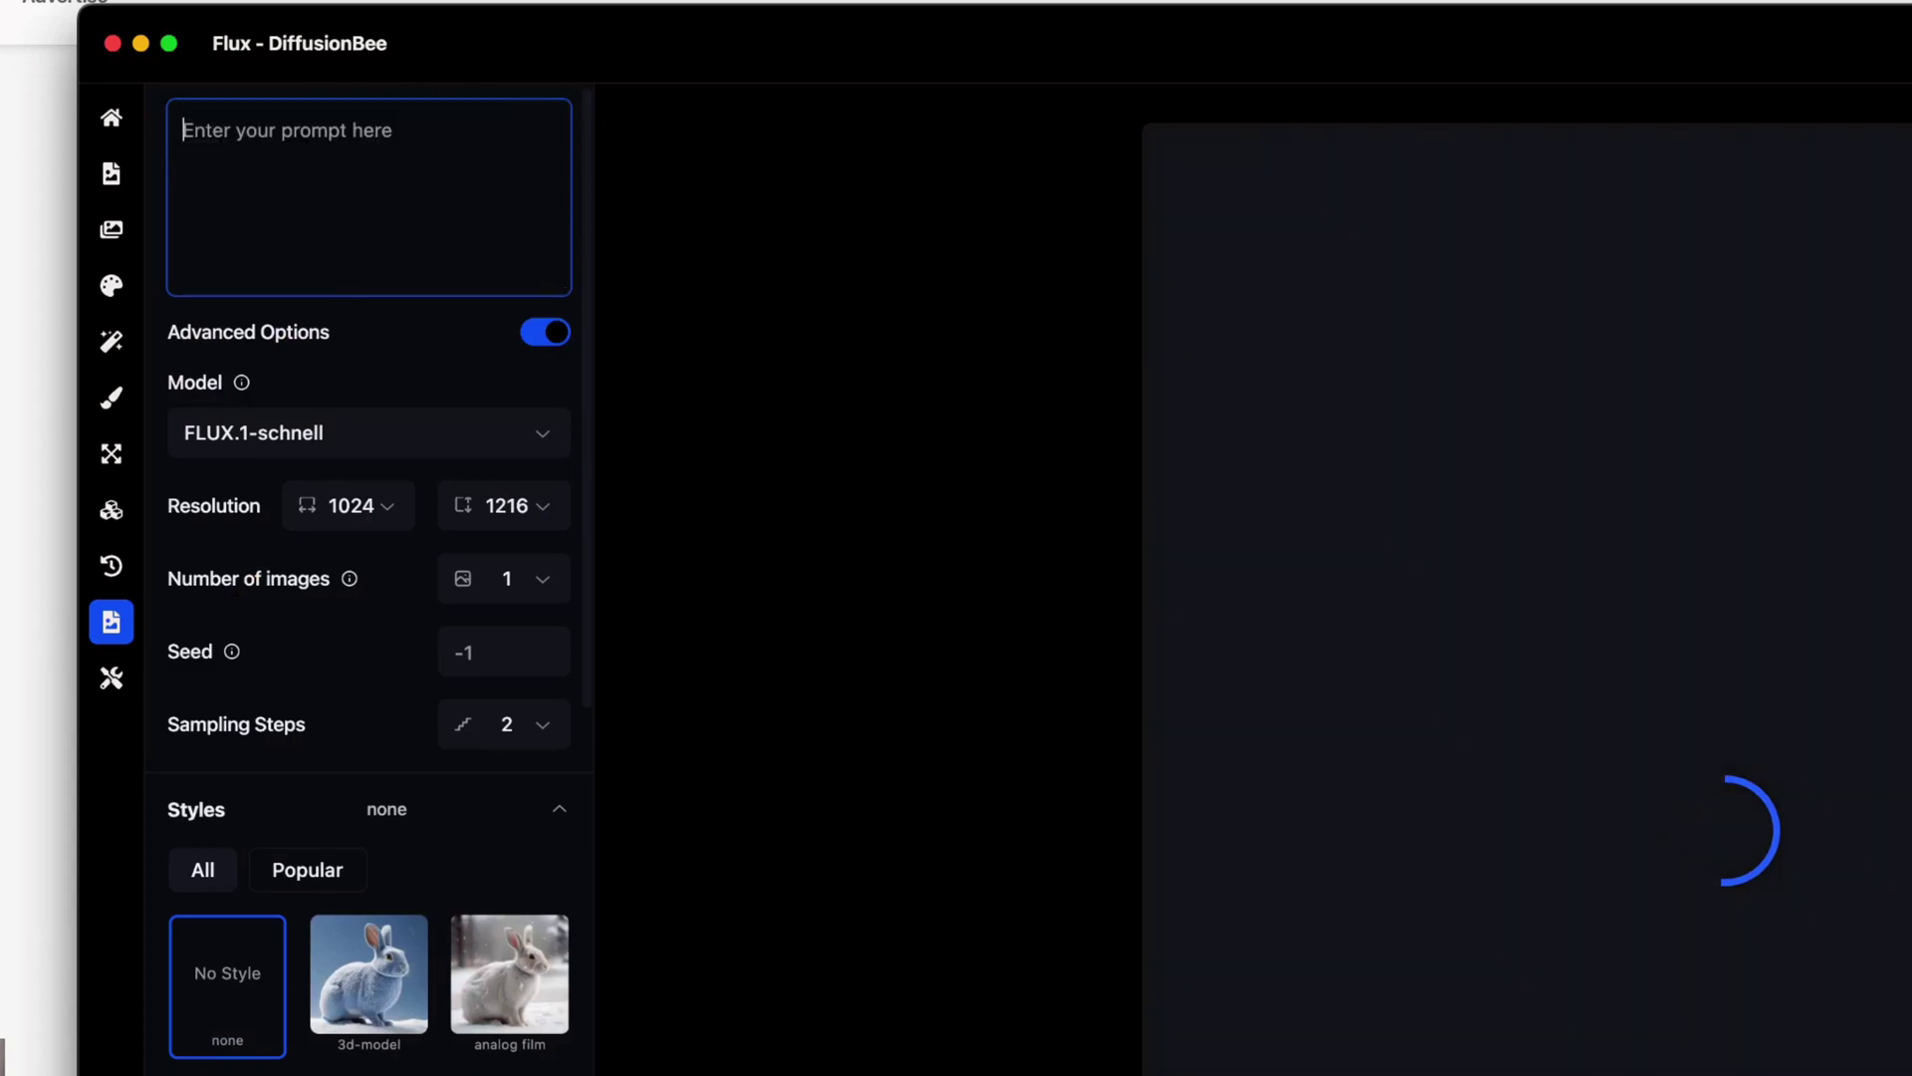
pyautogui.press('super+v')
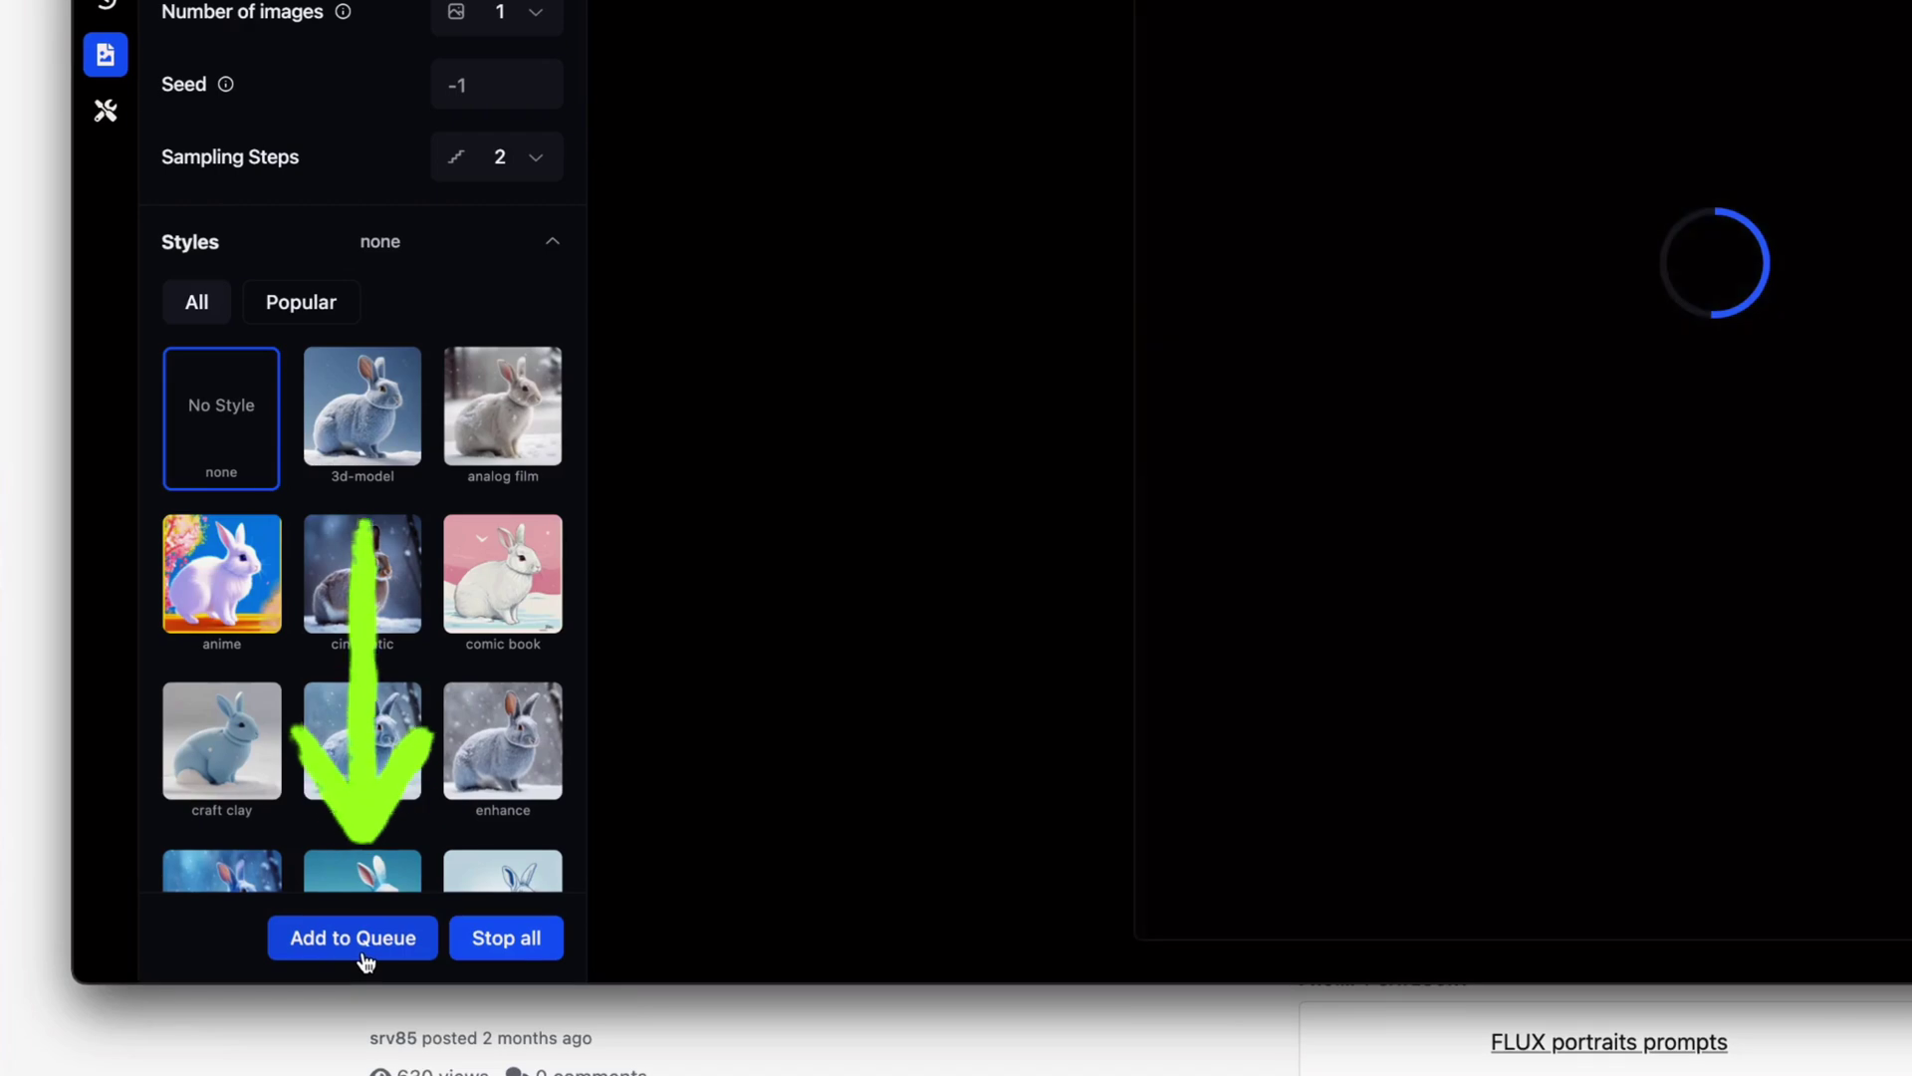
pyautogui.click(353, 941)
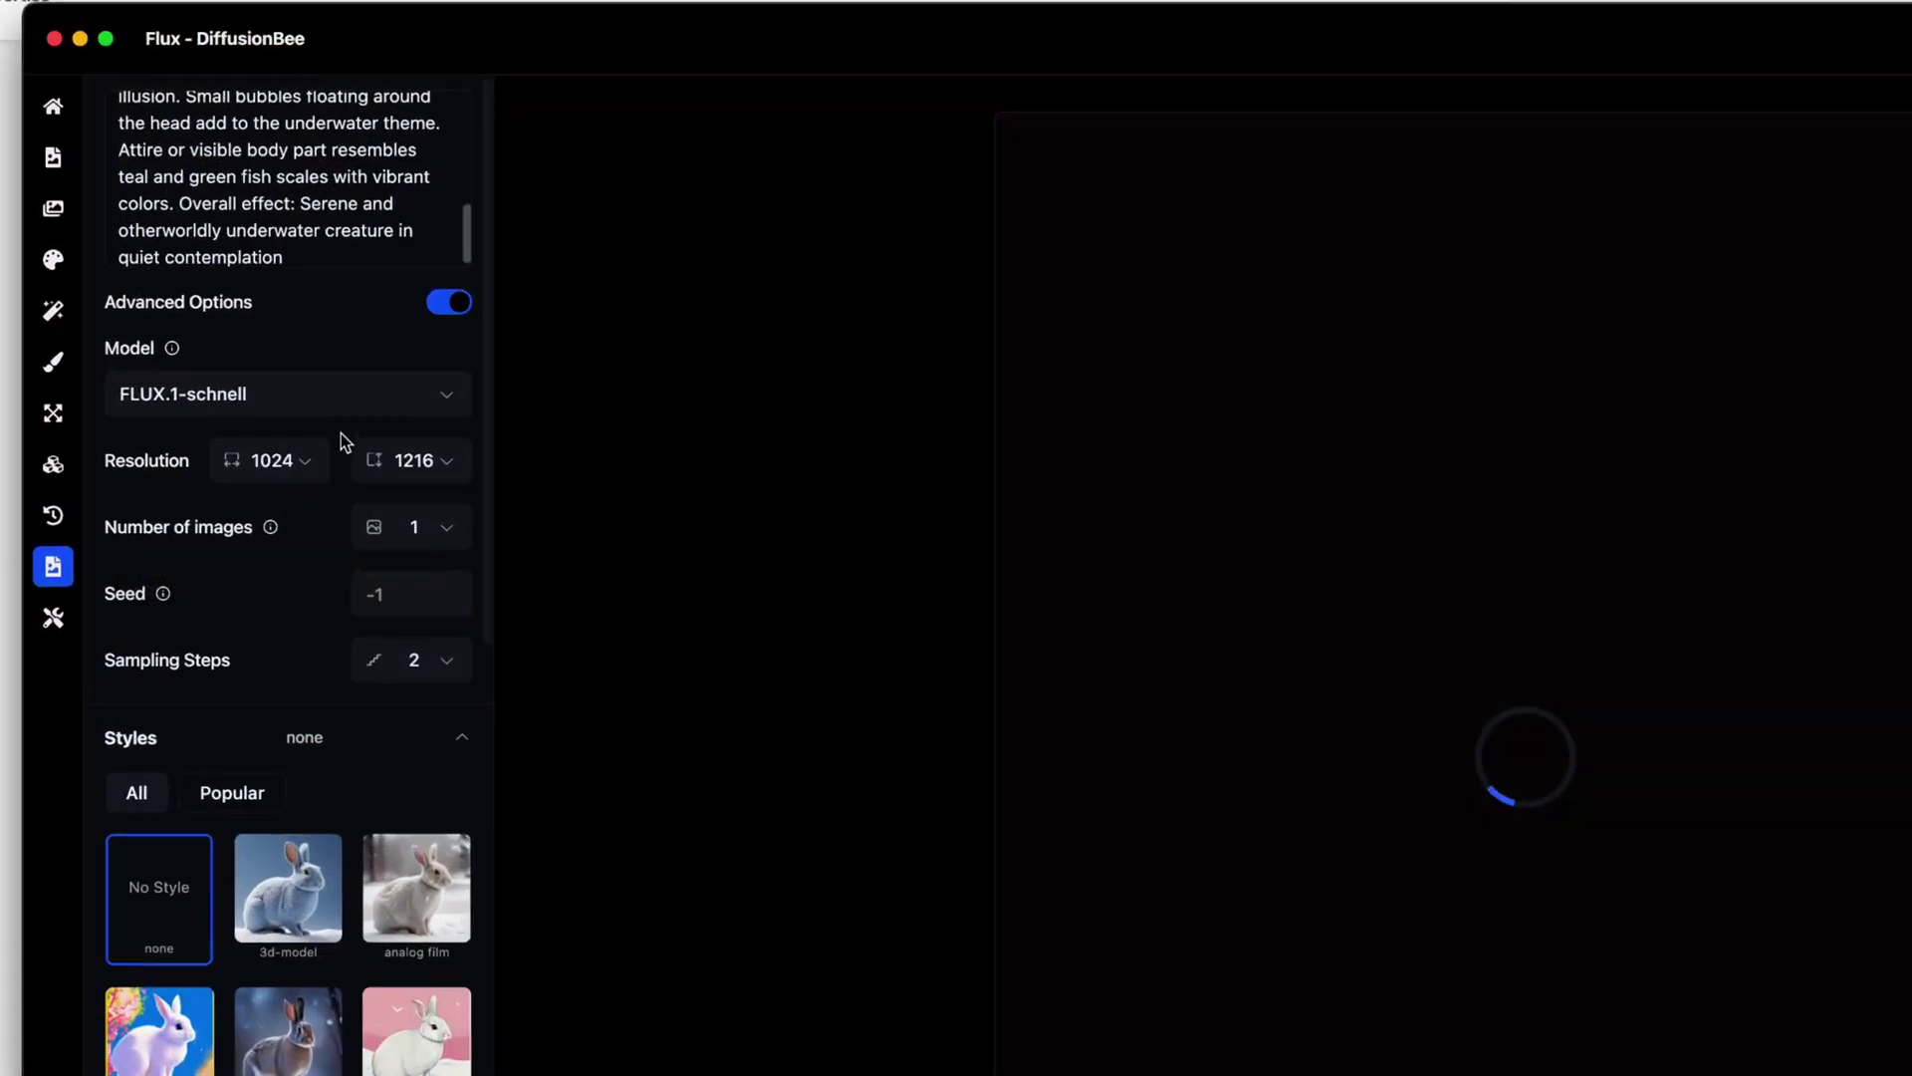
# Check the Model list (FLUX.1-schnell, FLUX.1-dev), keep FLUX.1-schnell, and wait for the sign image
pyautogui.scroll(1, 340, 436)
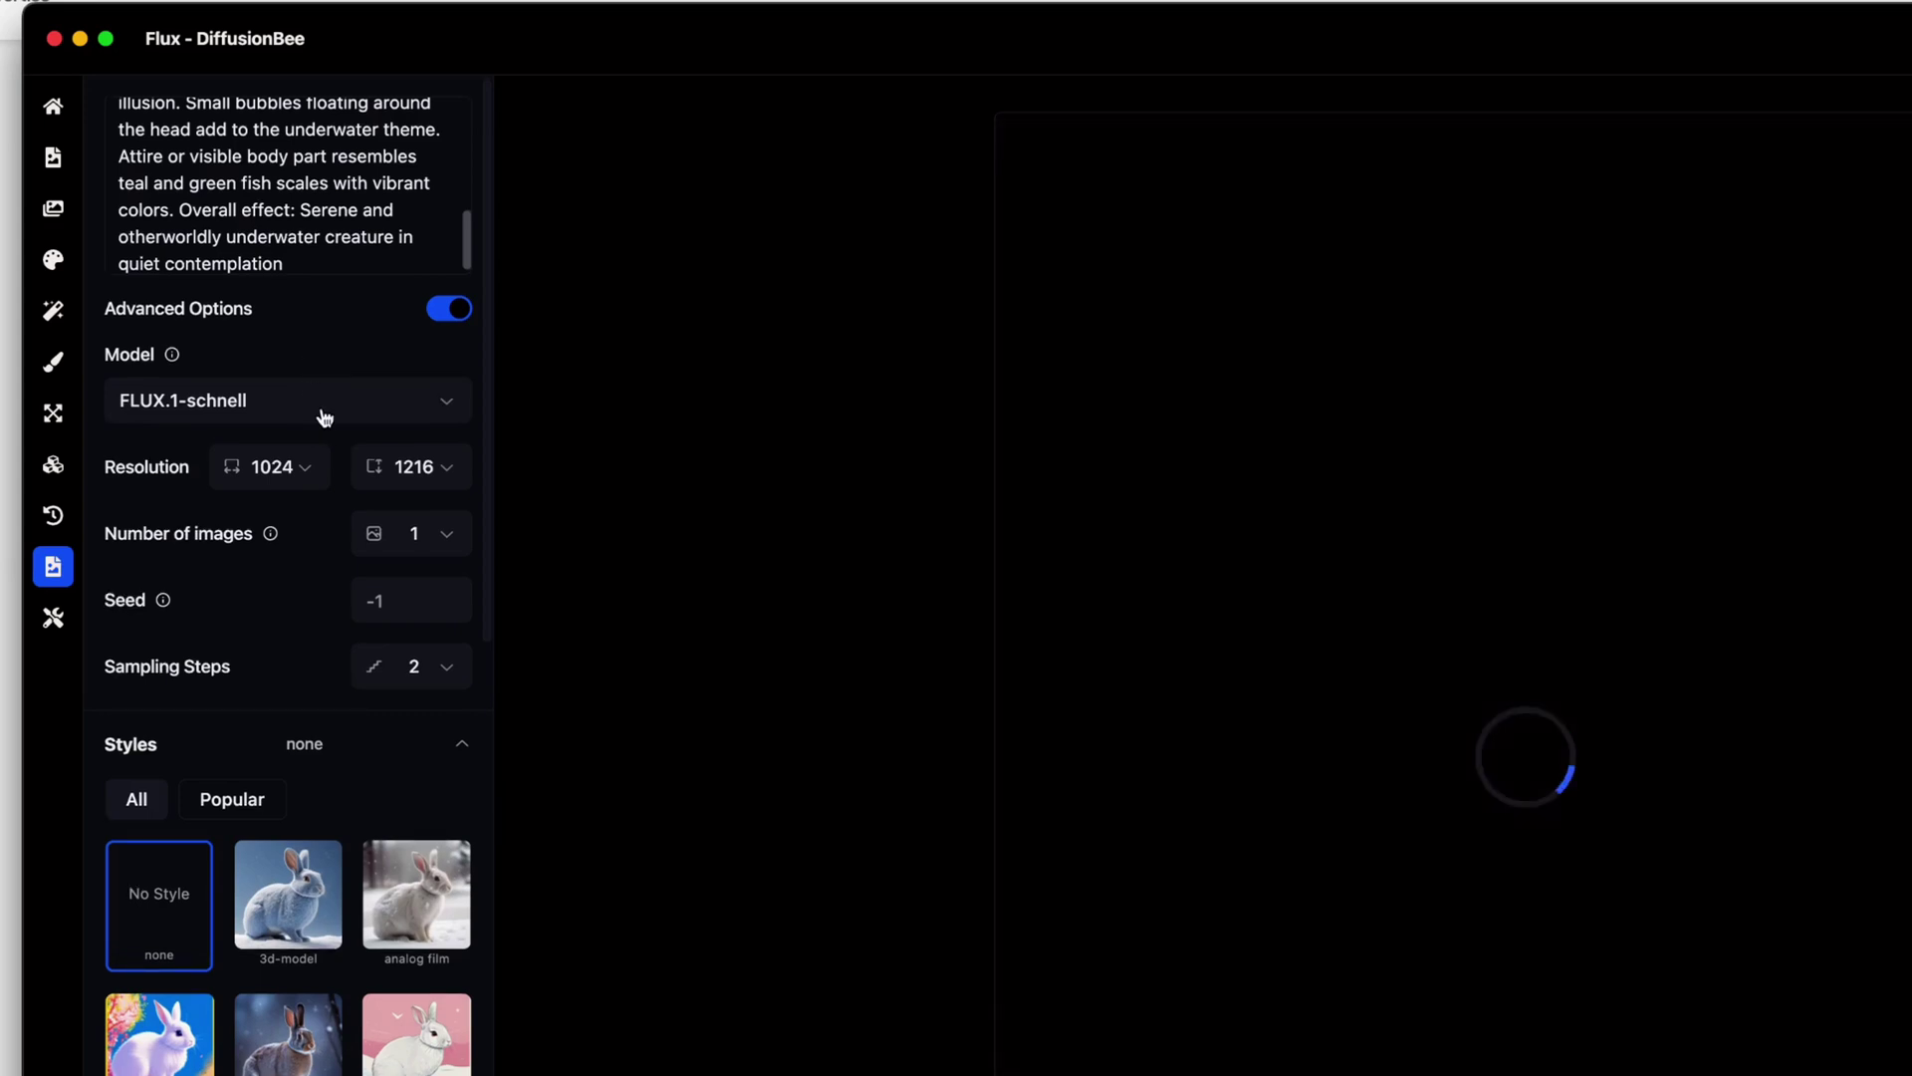
pyautogui.click(325, 414)
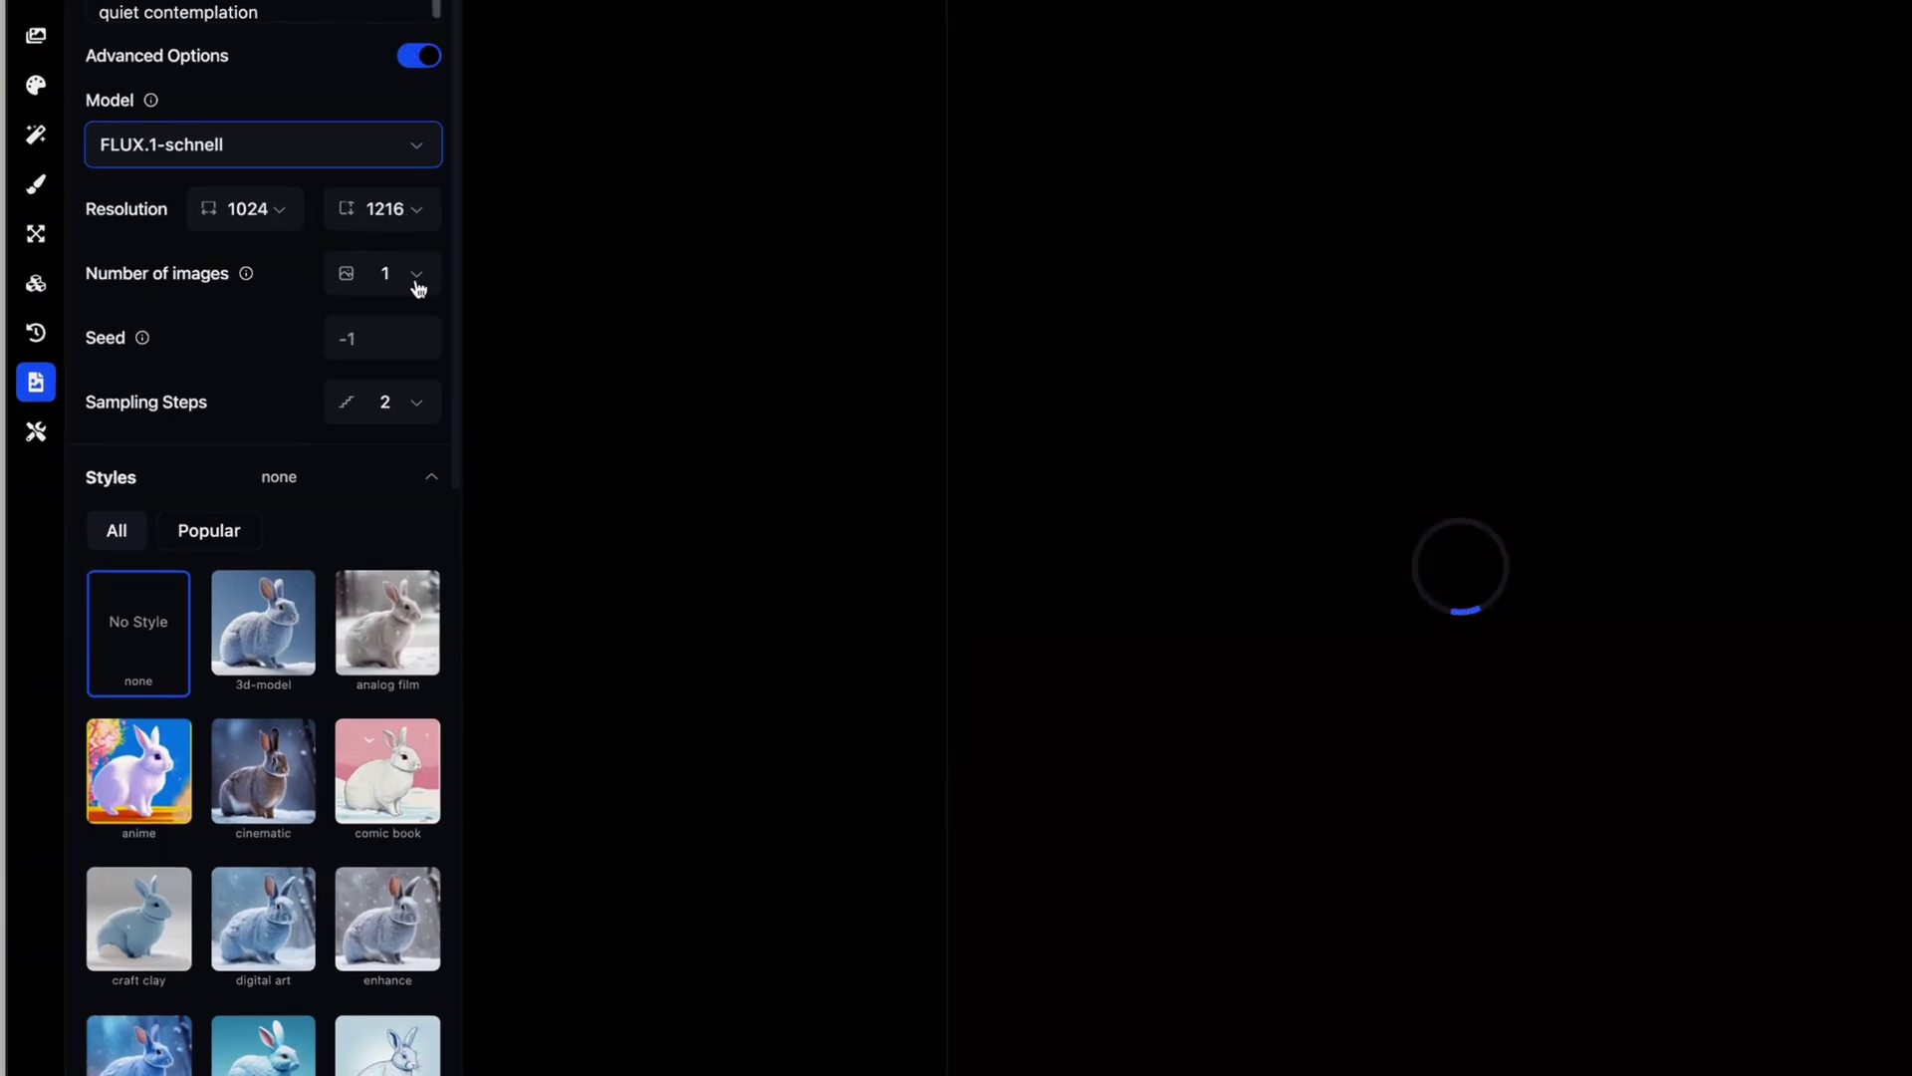
pyautogui.scroll(-2, 545, 280)
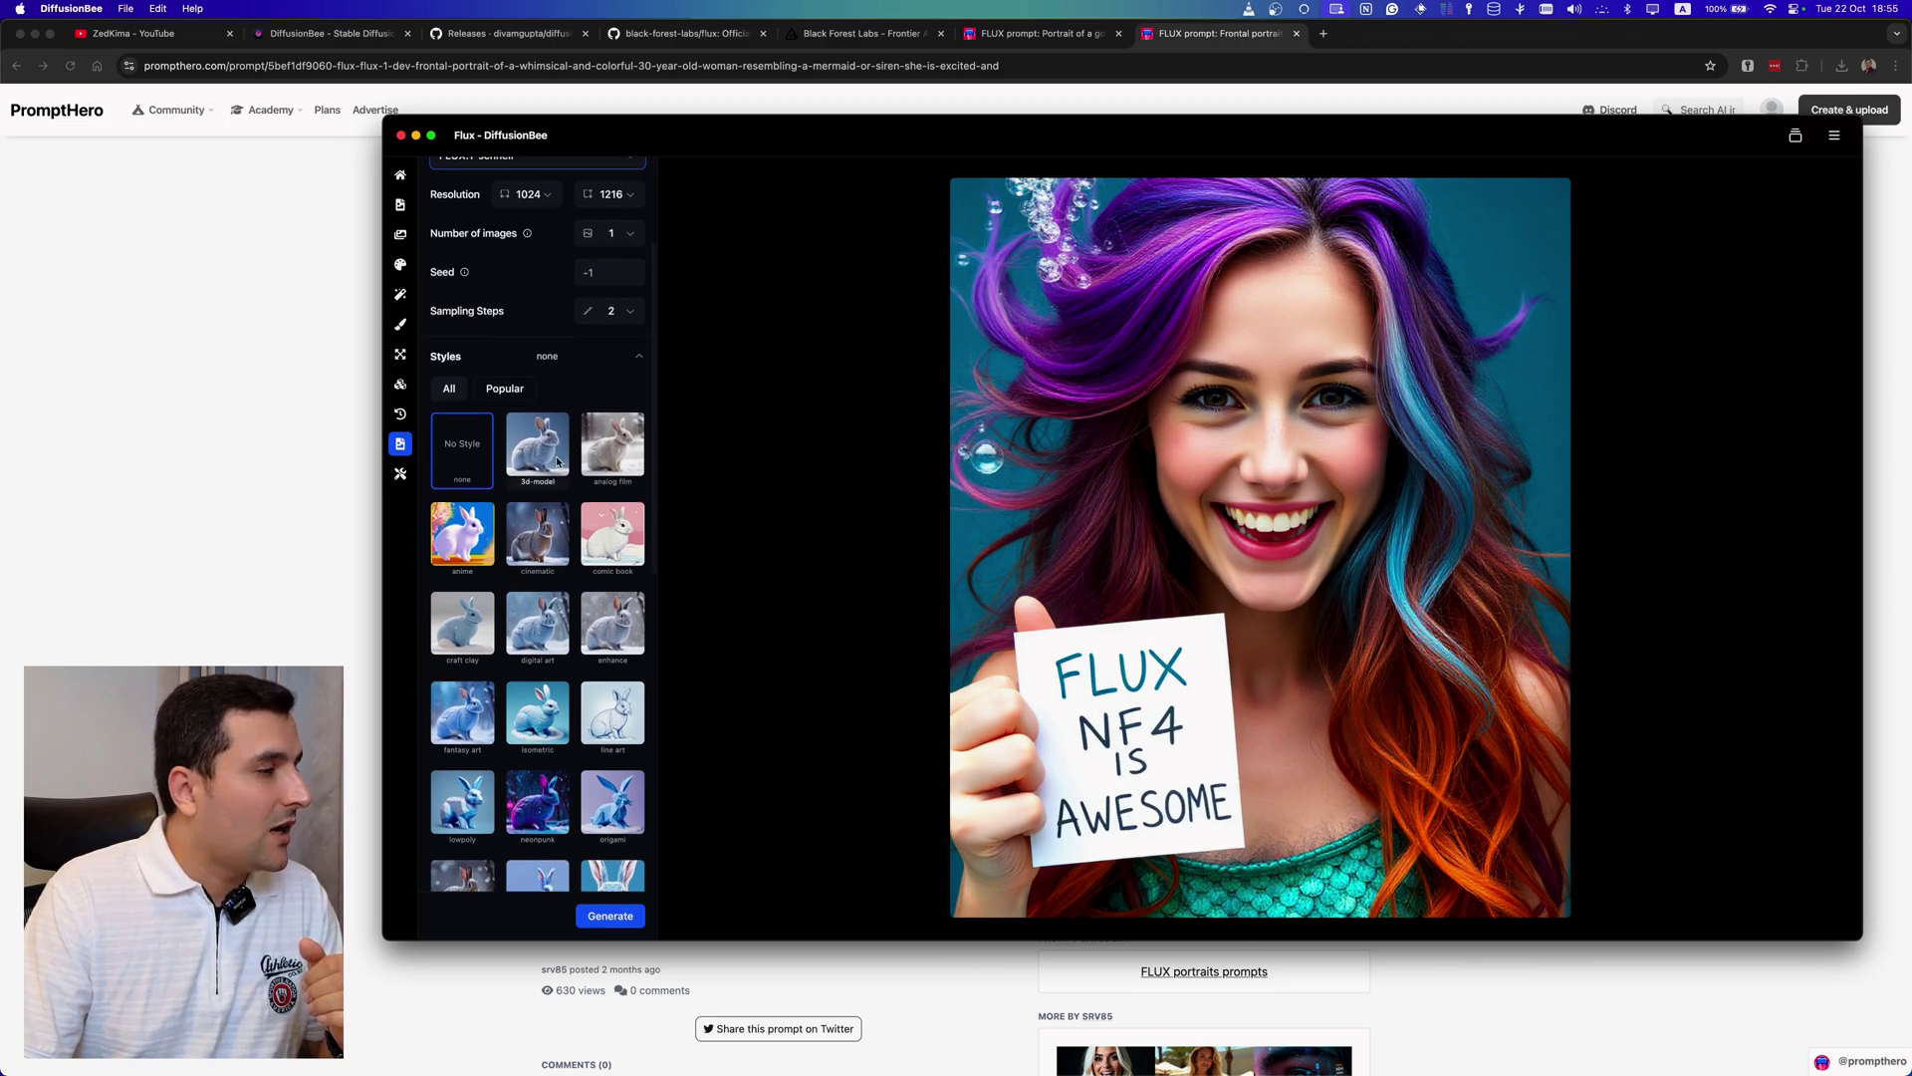
pyautogui.scroll(-1, 547, 457)
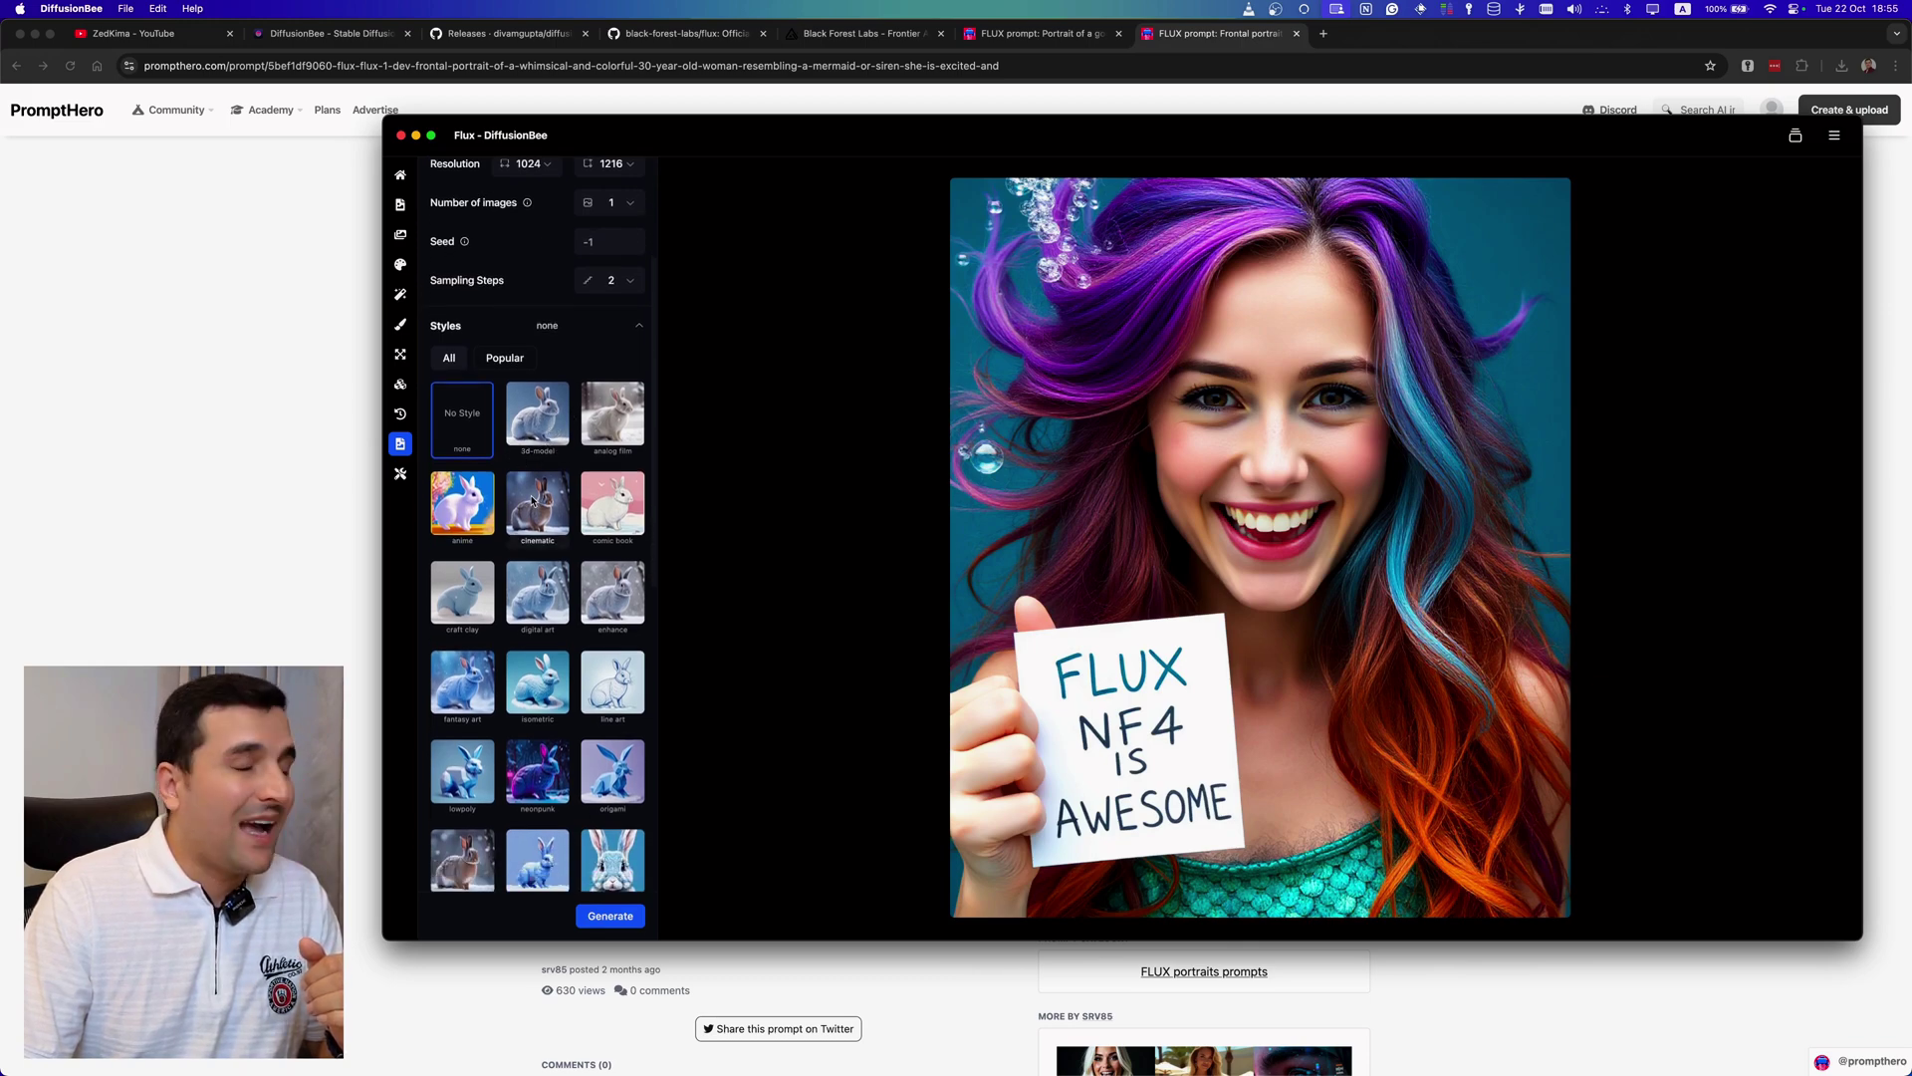
pyautogui.moveTo(1305, 497)
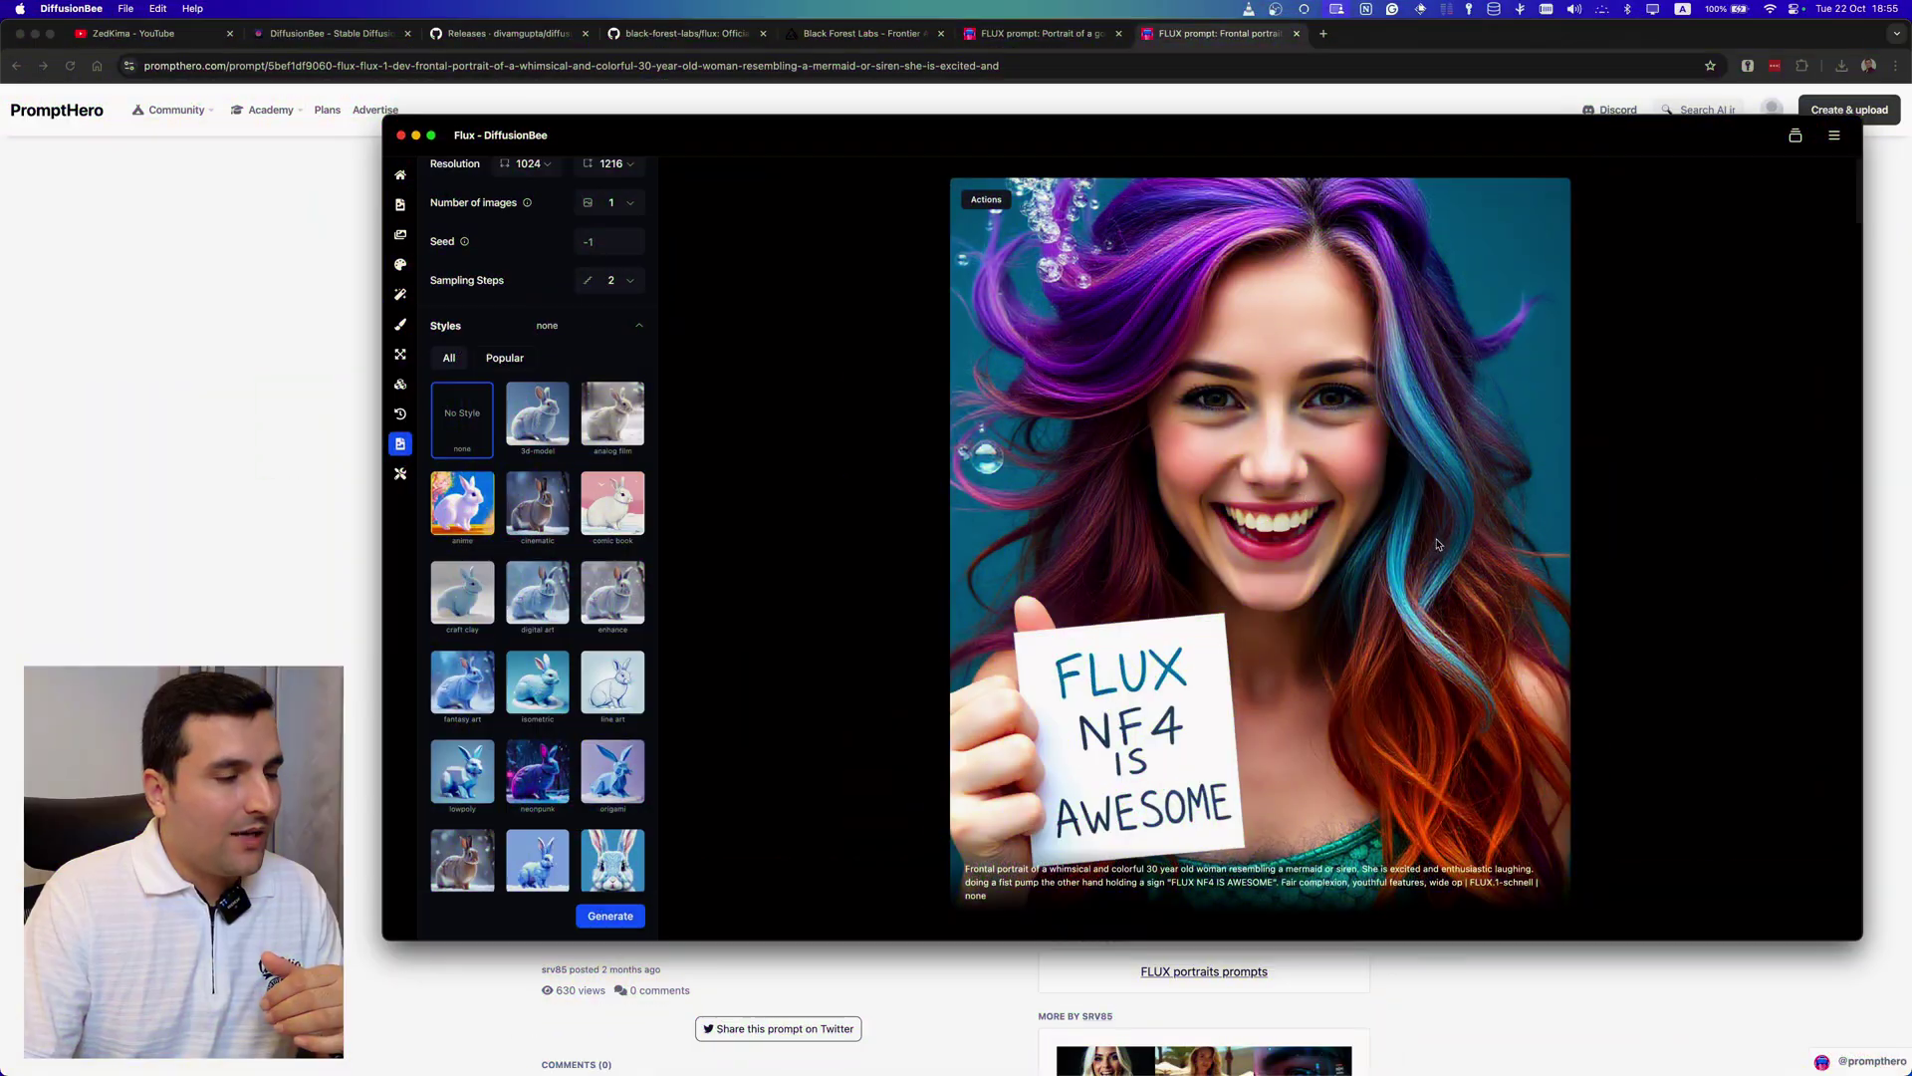